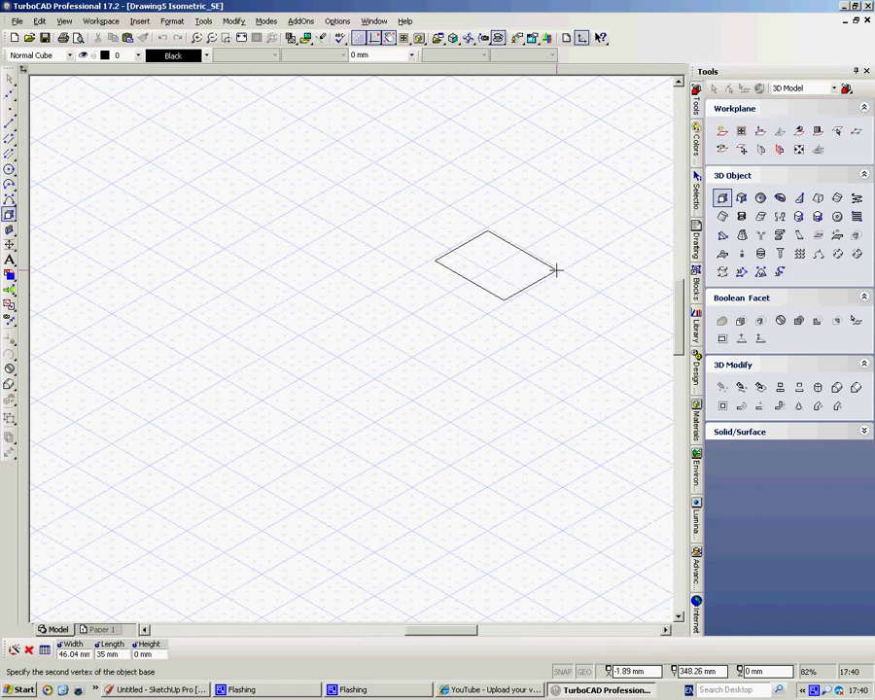
Draw a box about 34 mm long and 33 mm tall, and set the workplane to its front facet
{"action": "left_click", "coordinate": [549, 261]}
{"action": "left_click", "coordinate": [539, 213]}
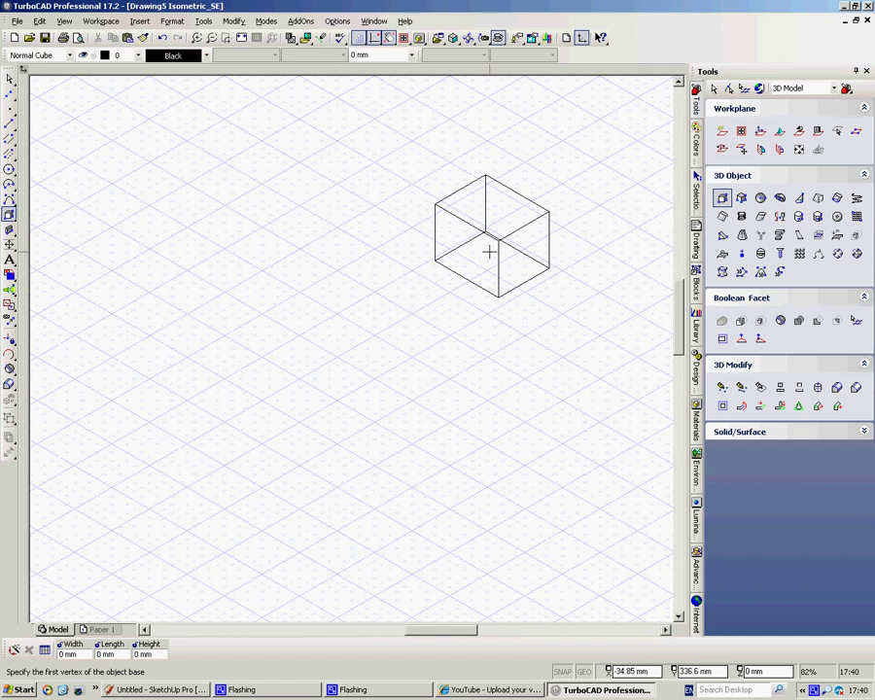
{"action": "middle_click_drag", "start_coordinate": [510, 250], "coordinate": [521, 235], "text": "shift"}
{"action": "left_click", "coordinate": [760, 148]}
{"action": "left_click", "coordinate": [449, 269]}
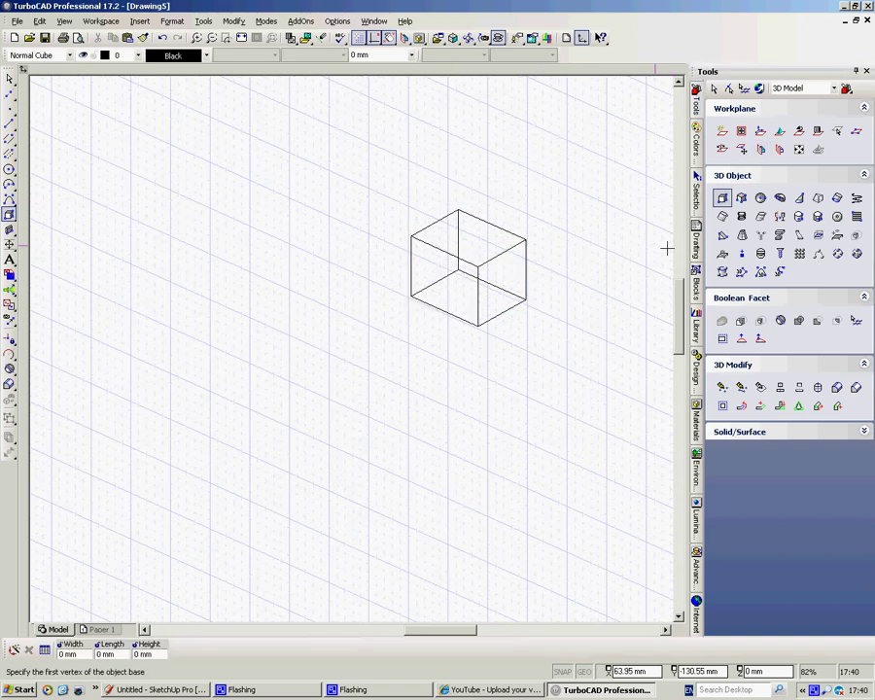
Create a cylinder 18 mm in diameter and 90 mm high, with its base centred inside the box, extending out through the front face
{"action": "left_click", "coordinate": [799, 217]}
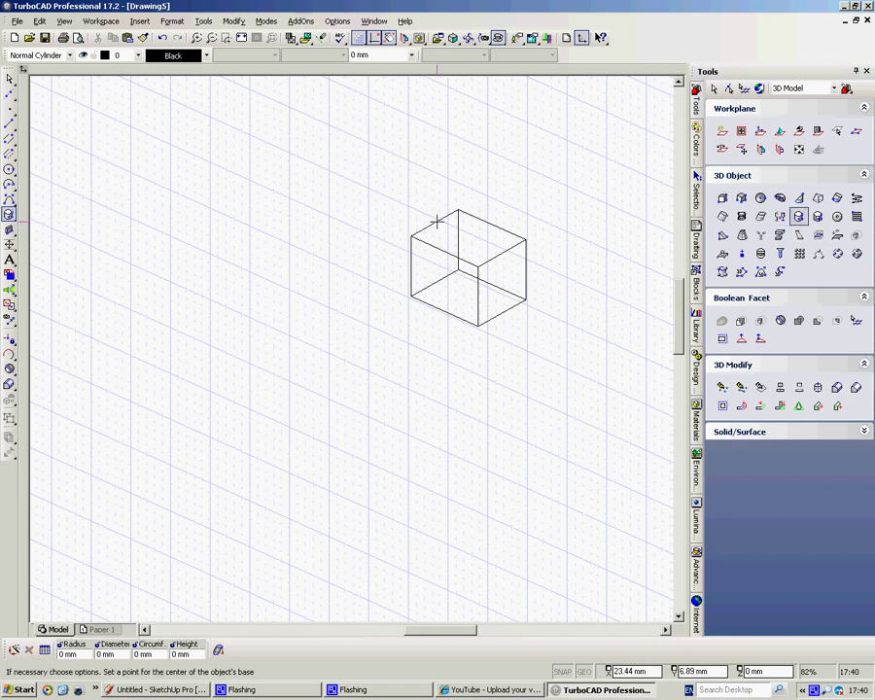
{"action": "left_click", "coordinate": [468, 265]}
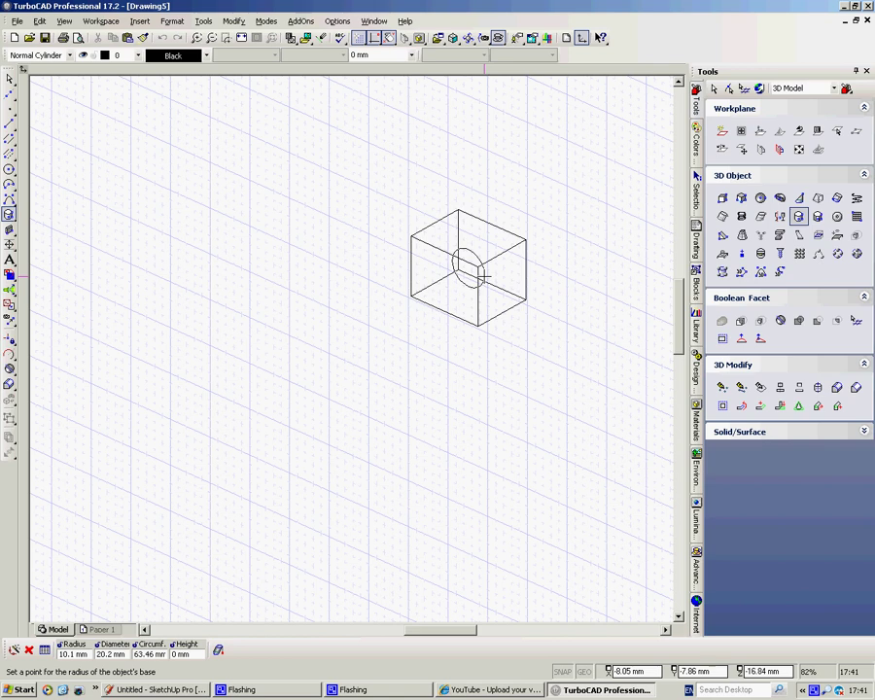
{"action": "key", "text": "Tab"}
{"action": "key", "text": "Tab"}
{"action": "type", "text": "18"}
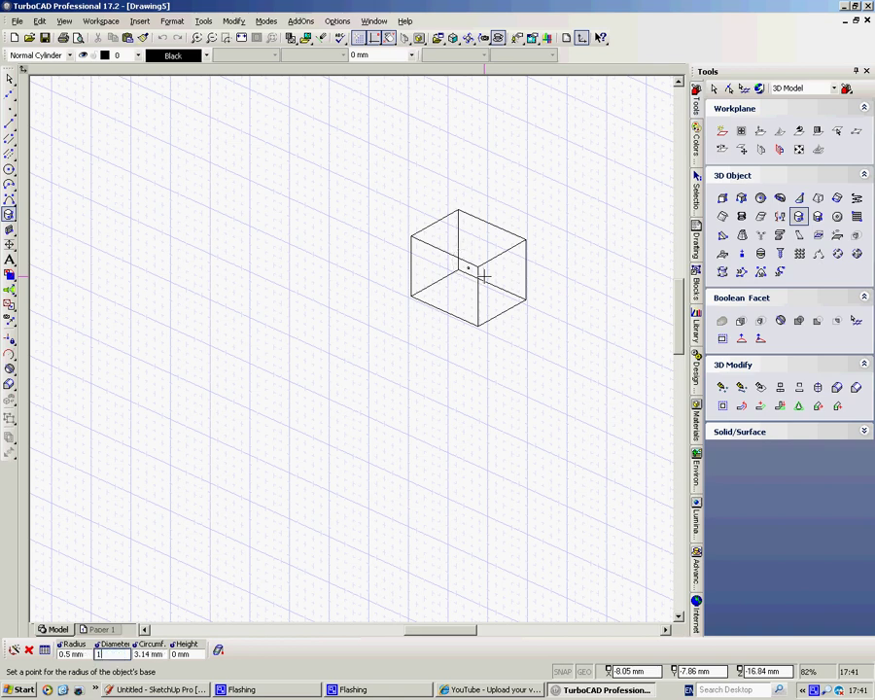
{"action": "key", "text": "Tab"}
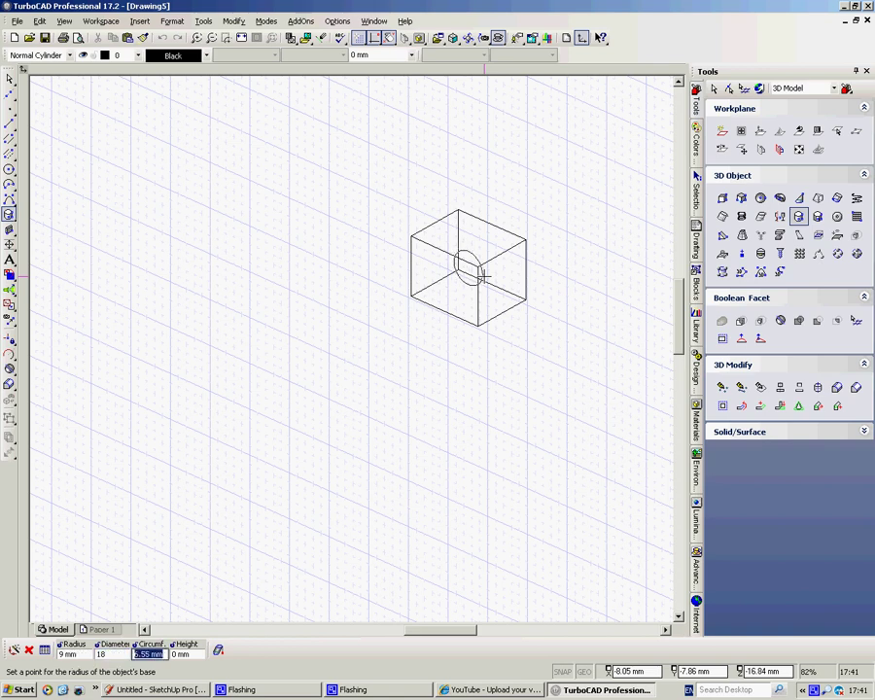
{"action": "key", "text": "Tab"}
{"action": "type", "text": "90"}
{"action": "key", "text": "Return"}
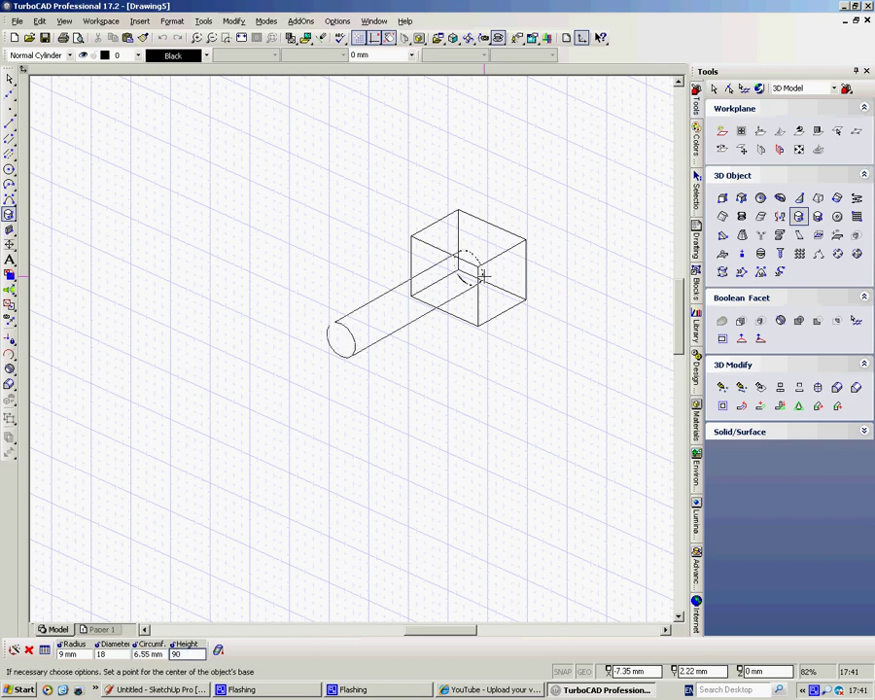
{"action": "scroll", "coordinate": [455, 295], "scroll_direction": "up", "scroll_amount": 2}
{"action": "scroll", "coordinate": [352, 348], "scroll_direction": "up", "scroll_amount": 1}
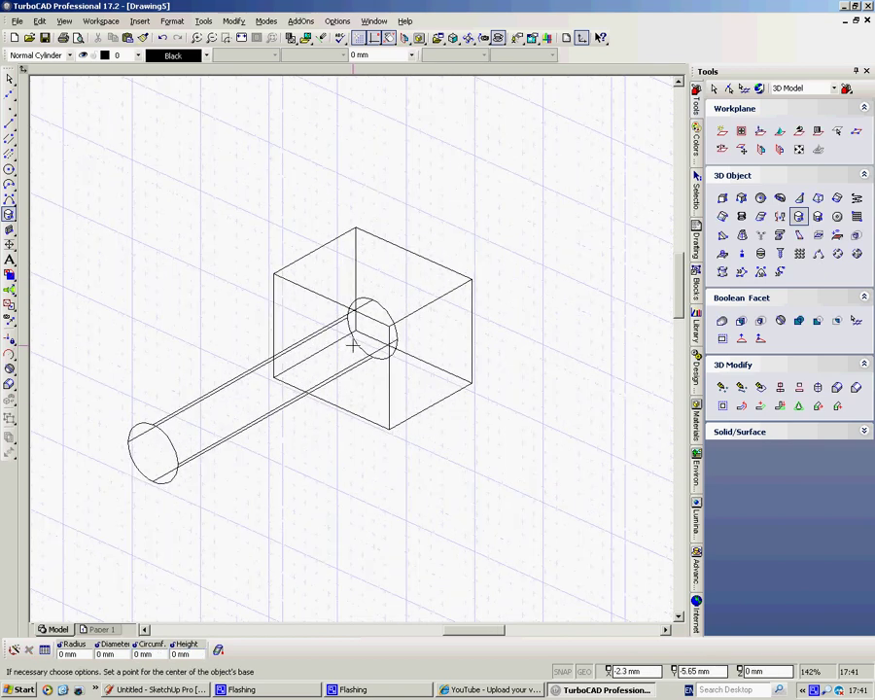
{"action": "left_click", "coordinate": [384, 307]}
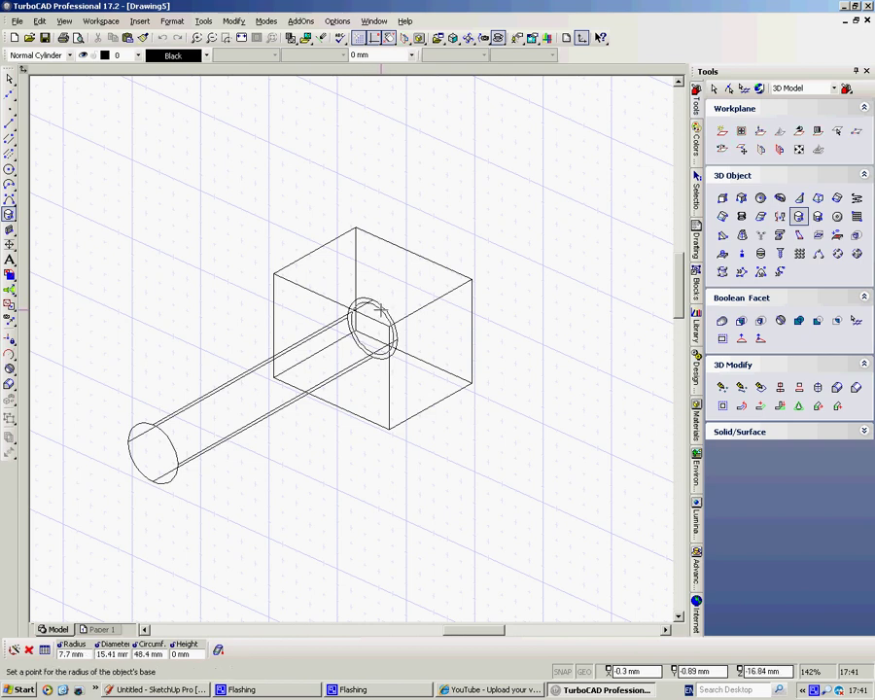
{"action": "key", "text": "Tab"}
{"action": "type", "text": "16"}
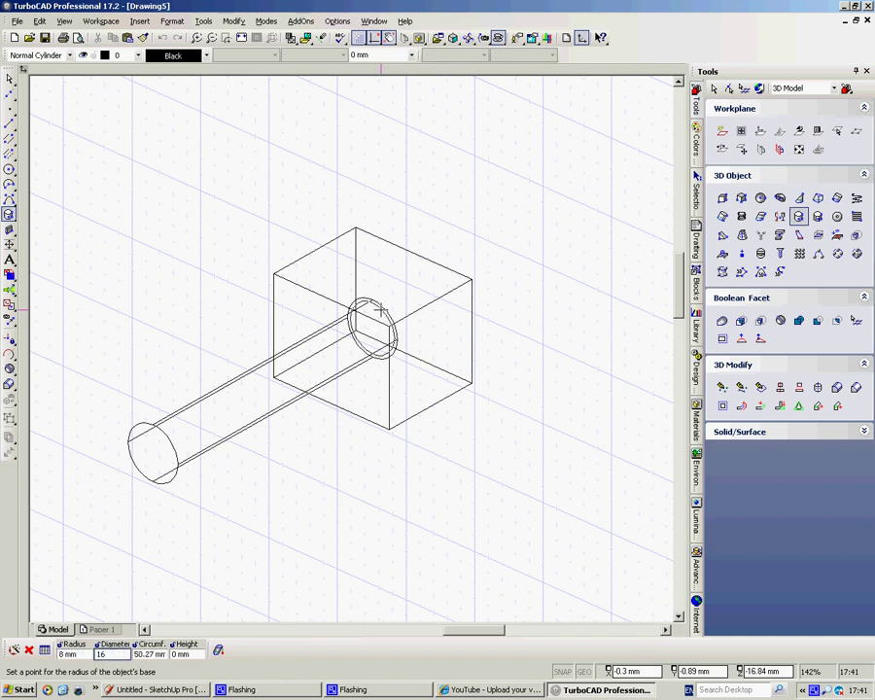
{"action": "key", "text": "Tab"}
{"action": "type", "text": "90"}
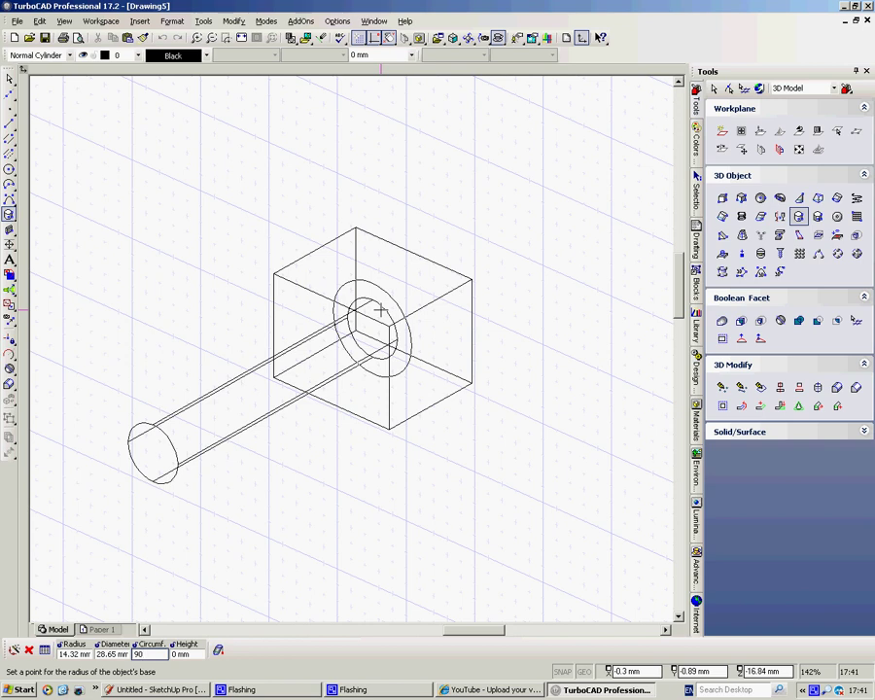
{"action": "right_click", "coordinate": [432, 395]}
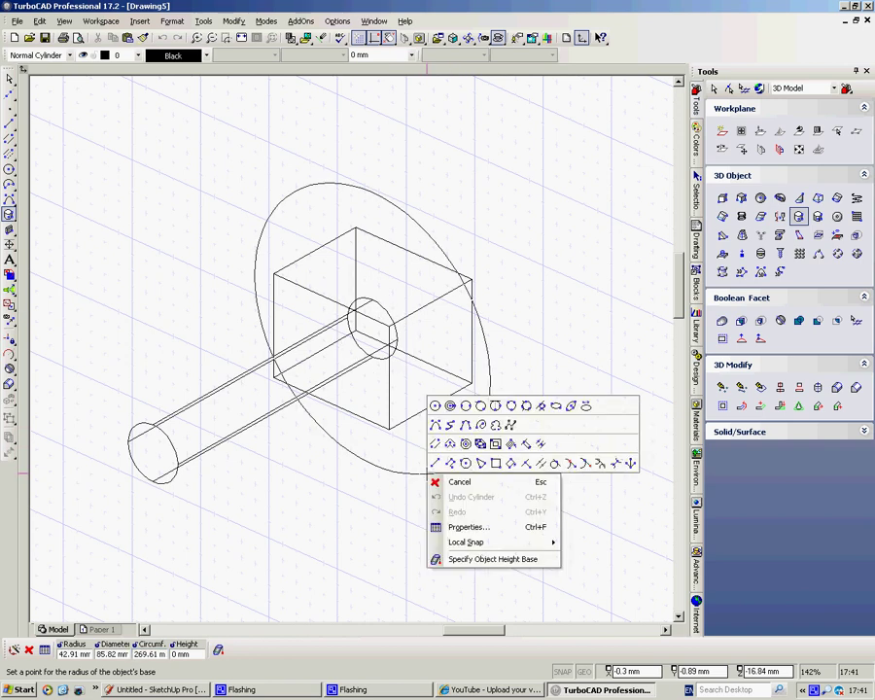
{"action": "left_click", "coordinate": [463, 480]}
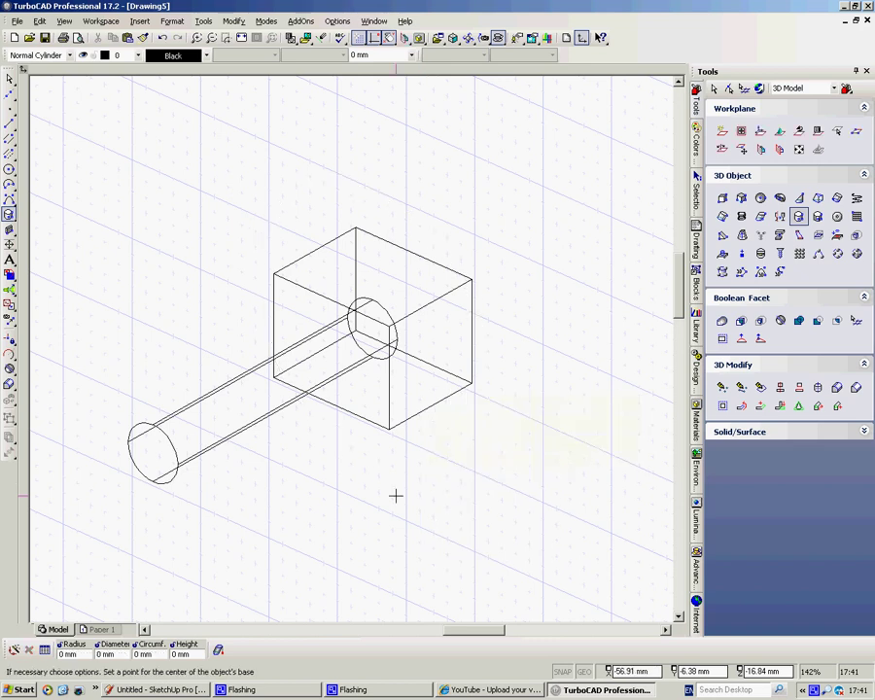
Create a concentric inner cylinder 16 mm in diameter and 90 mm high from the same base centre as the 18 mm cylinder
{"action": "left_click", "coordinate": [373, 326]}
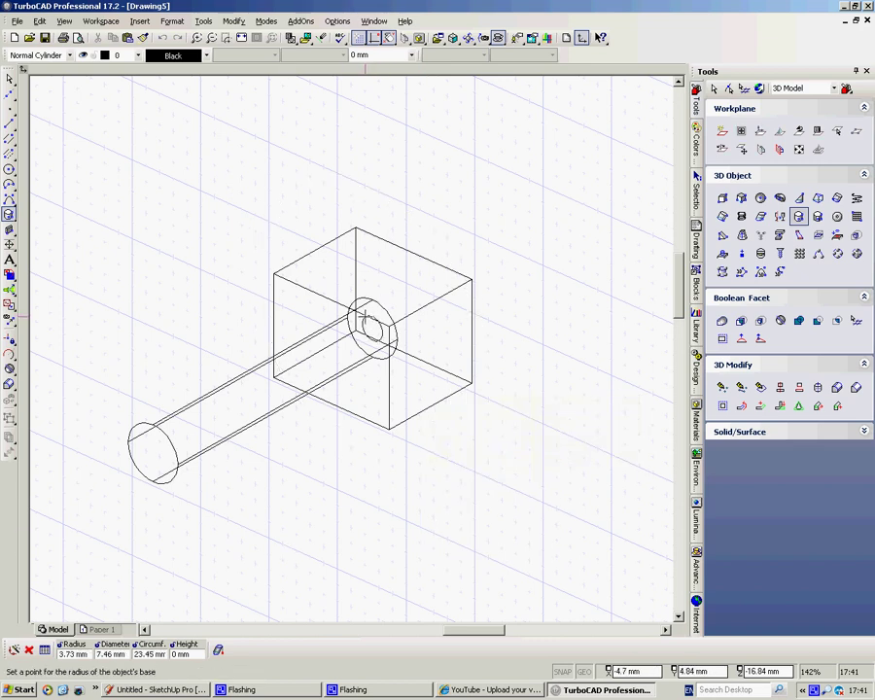
{"action": "key", "text": "Tab"}
{"action": "key", "text": "Tab"}
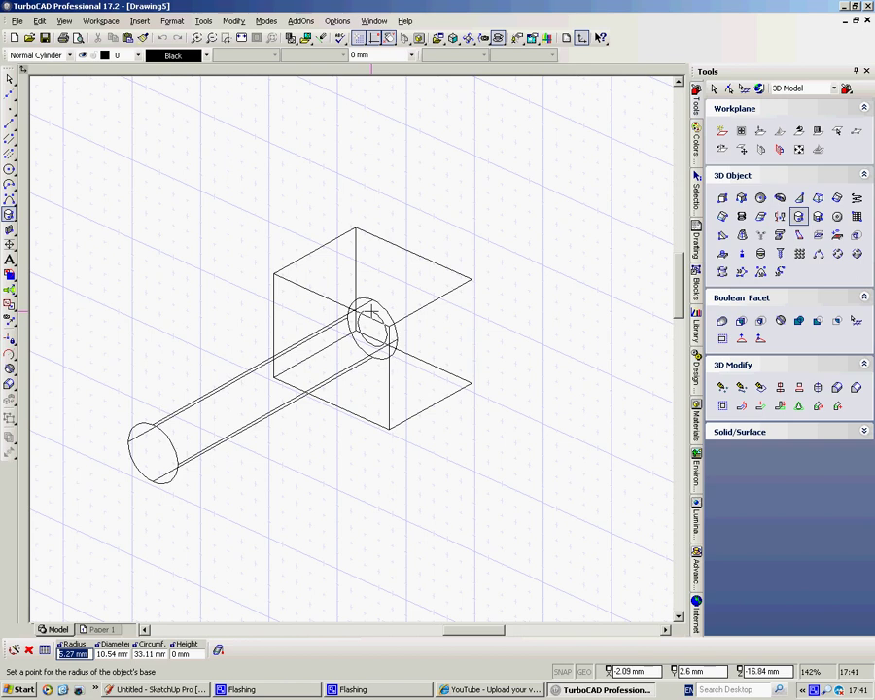
{"action": "type", "text": "16"}
{"action": "key", "text": "Tab"}
{"action": "key", "text": "Tab"}
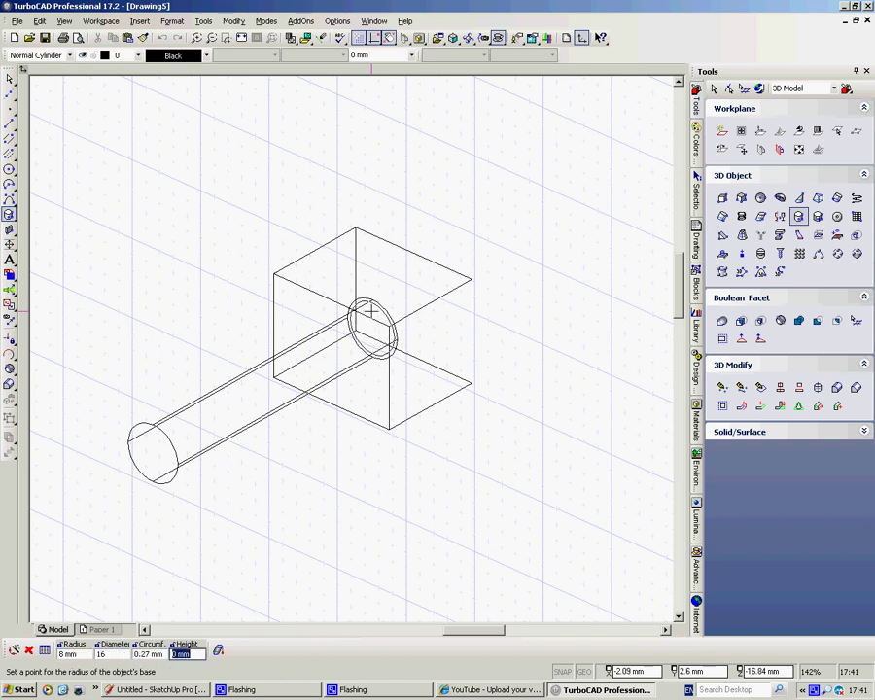
{"action": "type", "text": "90"}
{"action": "key", "text": "Return"}
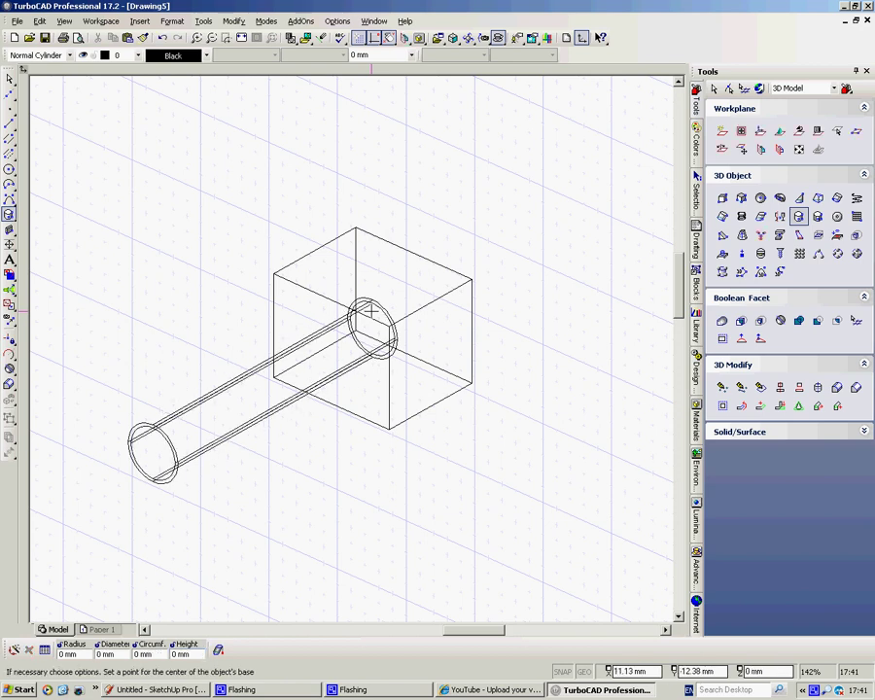
Set the inner cylinder's Y size to 86 mm and deselect it
{"action": "scroll", "coordinate": [351, 348], "scroll_direction": "up", "scroll_amount": 2}
{"action": "scroll", "coordinate": [352, 348], "scroll_direction": "up", "scroll_amount": 1}
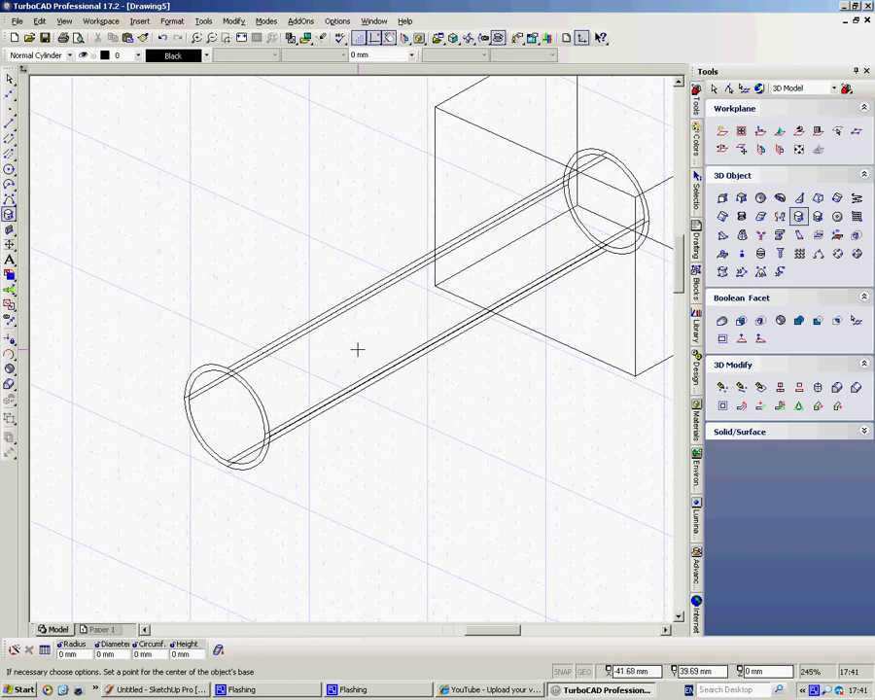
{"action": "key", "text": "Escape"}
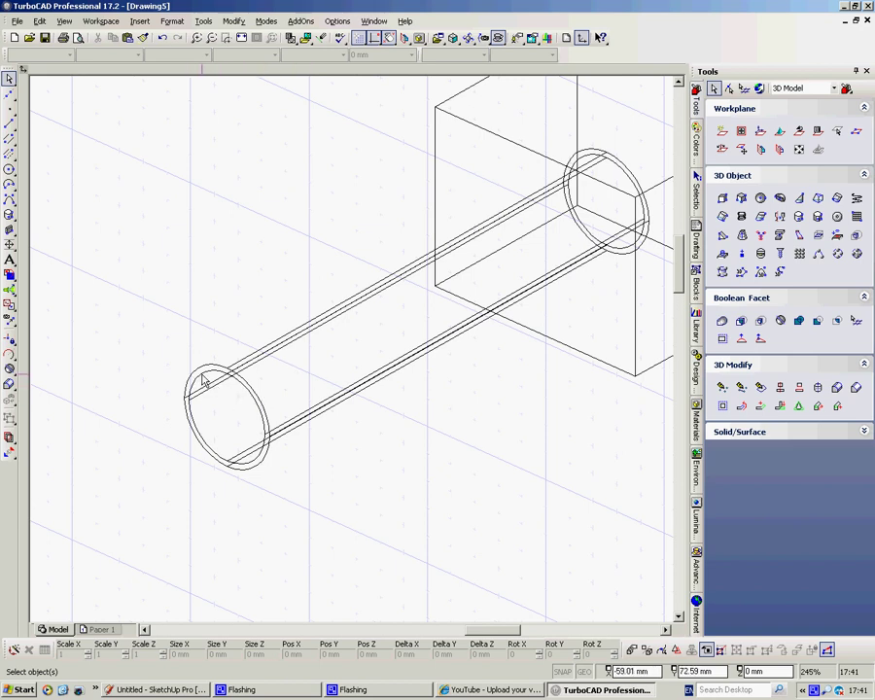
{"action": "left_click", "coordinate": [204, 380]}
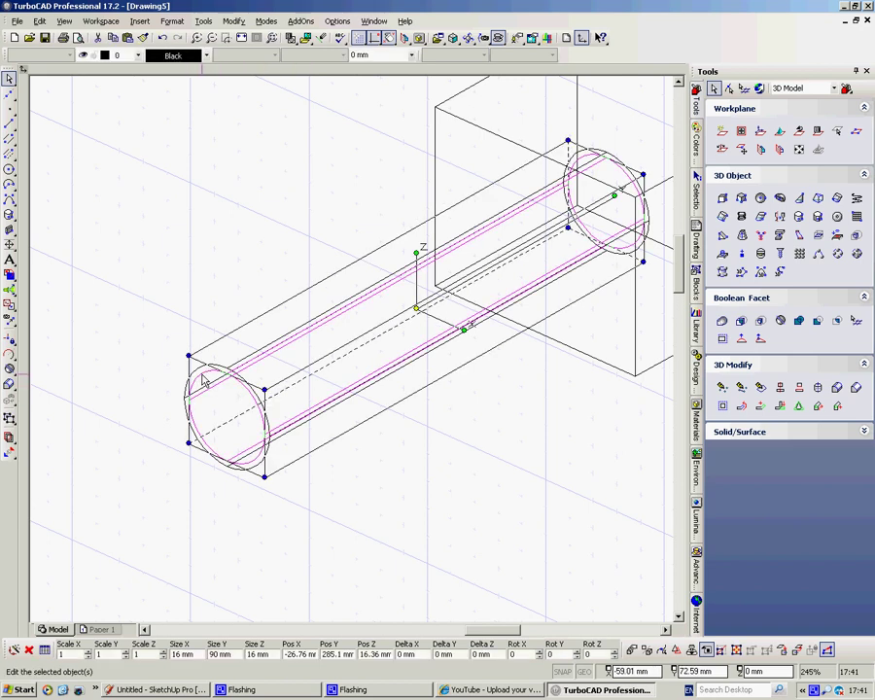
{"action": "double_click", "coordinate": [221, 654]}
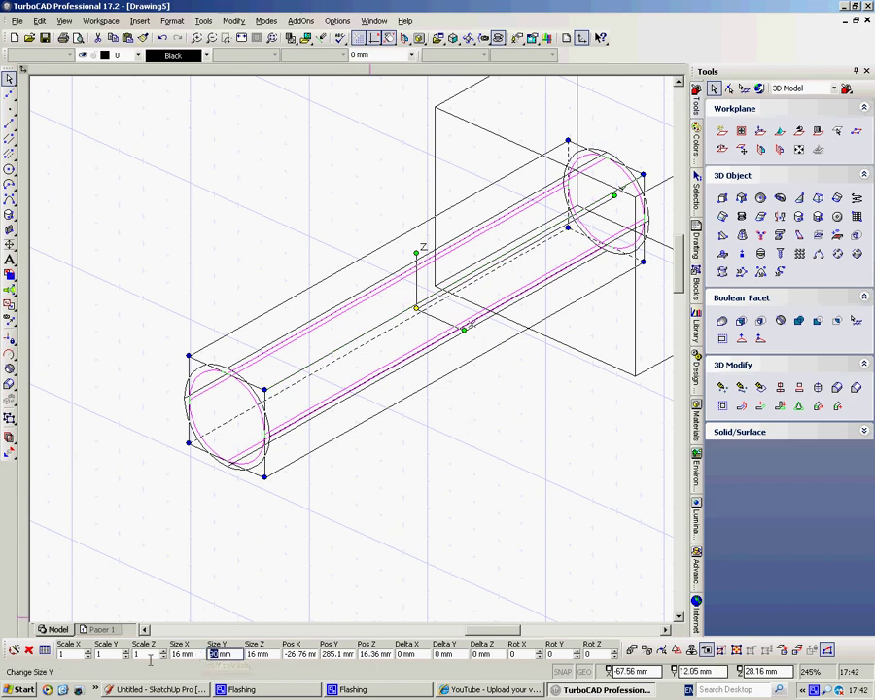
{"action": "type", "text": "86"}
{"action": "key", "text": "Return"}
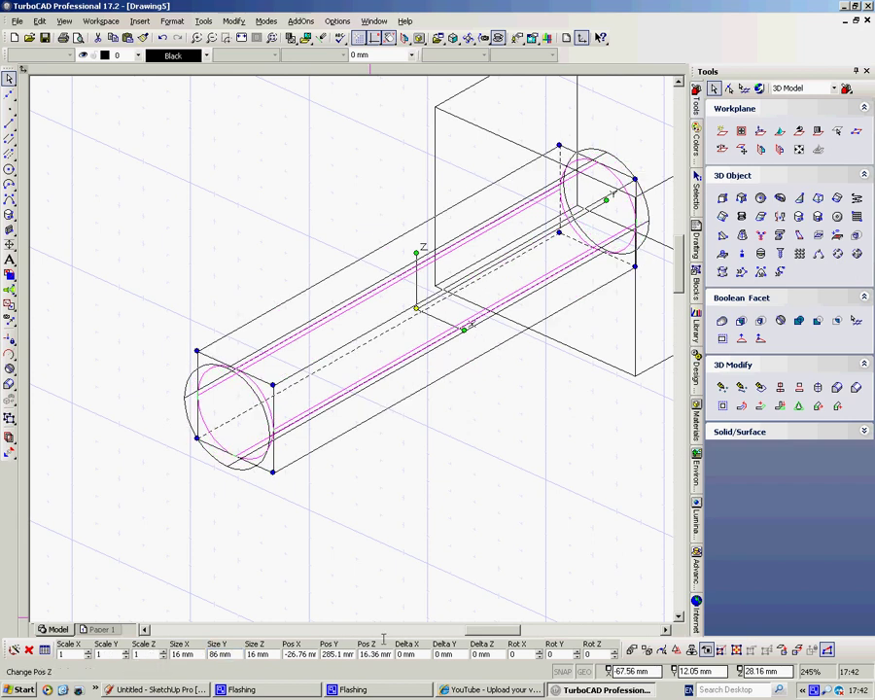
{"action": "left_click", "coordinate": [486, 491]}
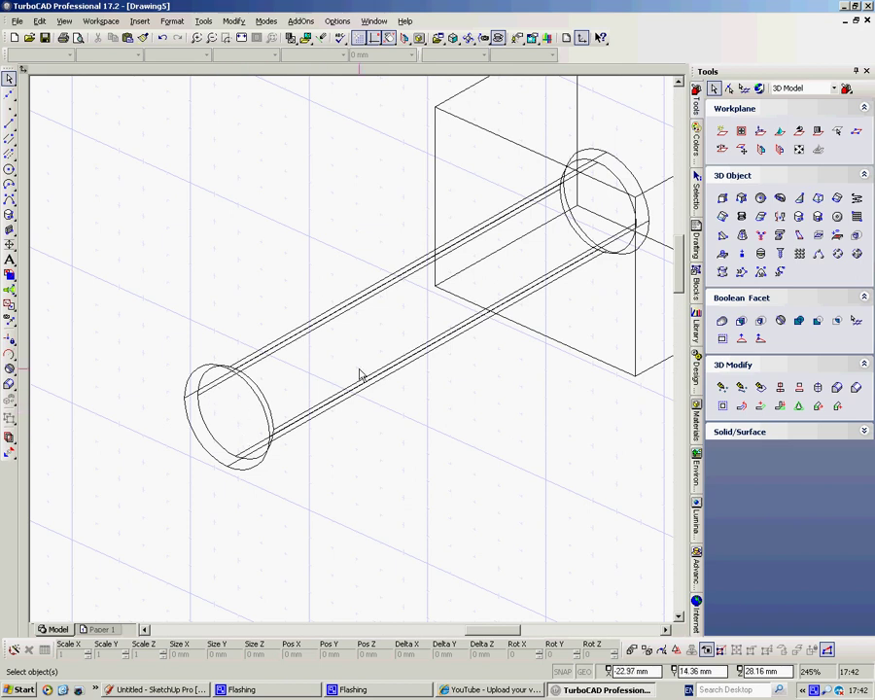
Subtract the inner cylinder from the outer cylinder with the 3D Boolean subtract operation
{"action": "left_click", "coordinate": [233, 22]}
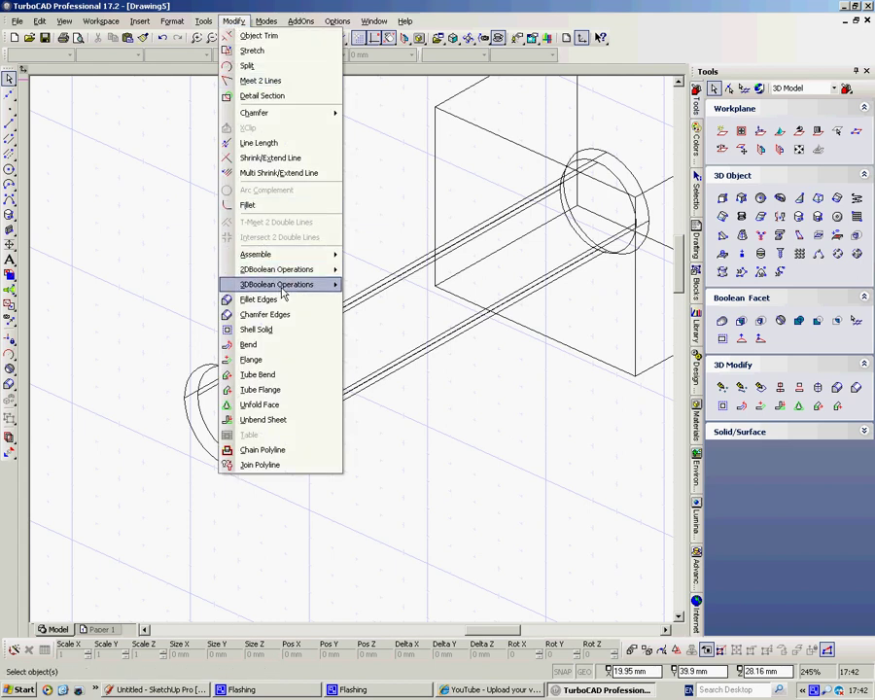
{"action": "mouse_move", "coordinate": [285, 290]}
{"action": "left_click", "coordinate": [386, 301]}
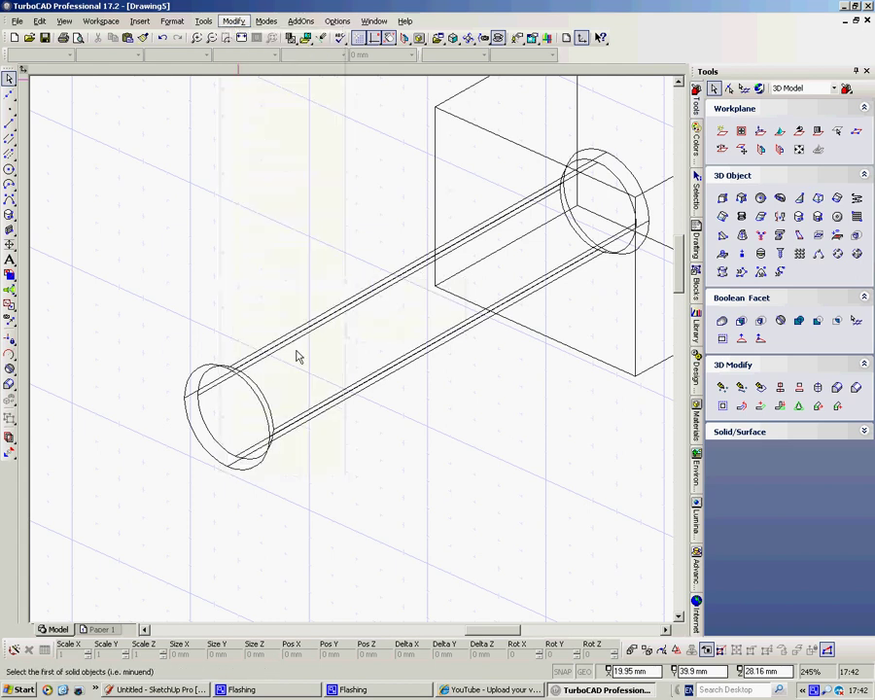
{"action": "left_click", "coordinate": [197, 375]}
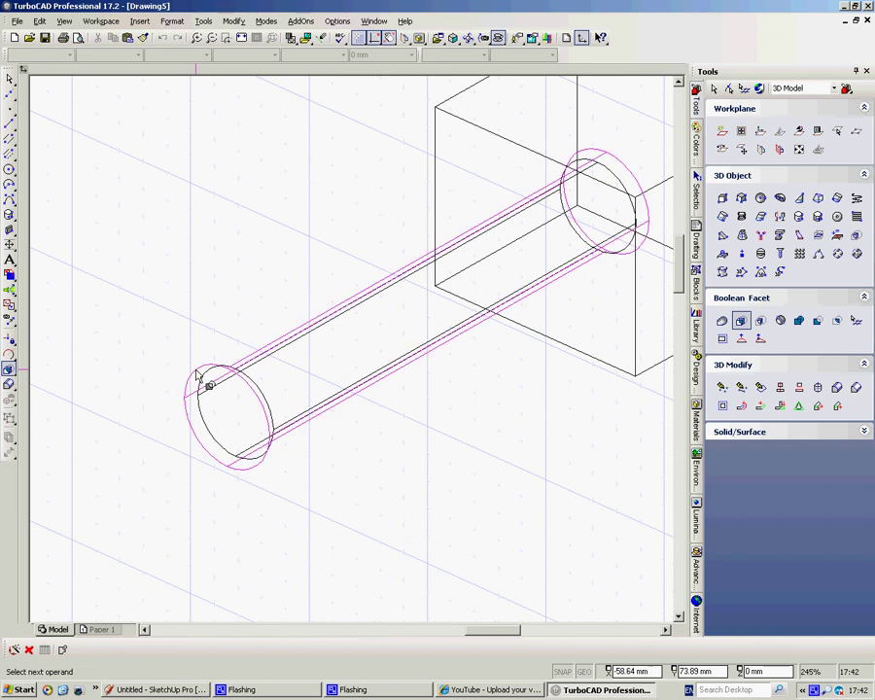
{"action": "left_click", "coordinate": [208, 434]}
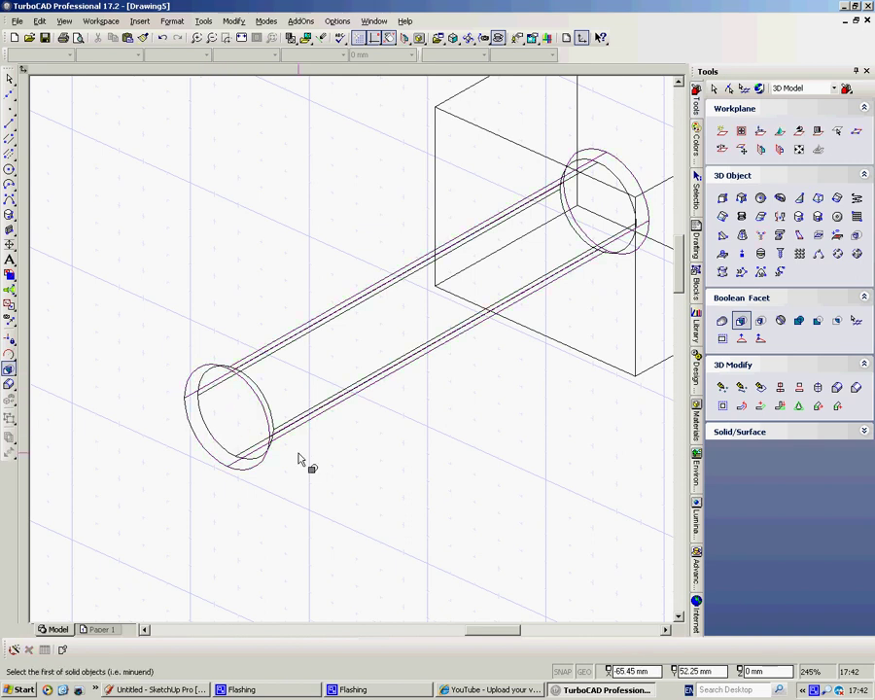
Switch to the right view and set the workplane by that view
{"action": "middle_click_drag", "start_coordinate": [527, 378], "coordinate": [496, 380], "text": "shift"}
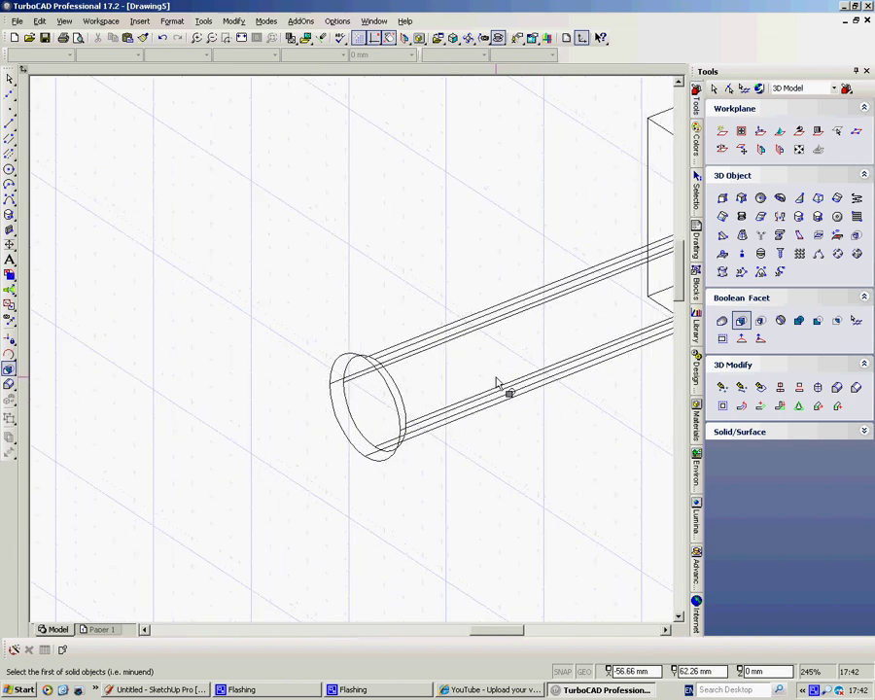
{"action": "left_click", "coordinate": [451, 38]}
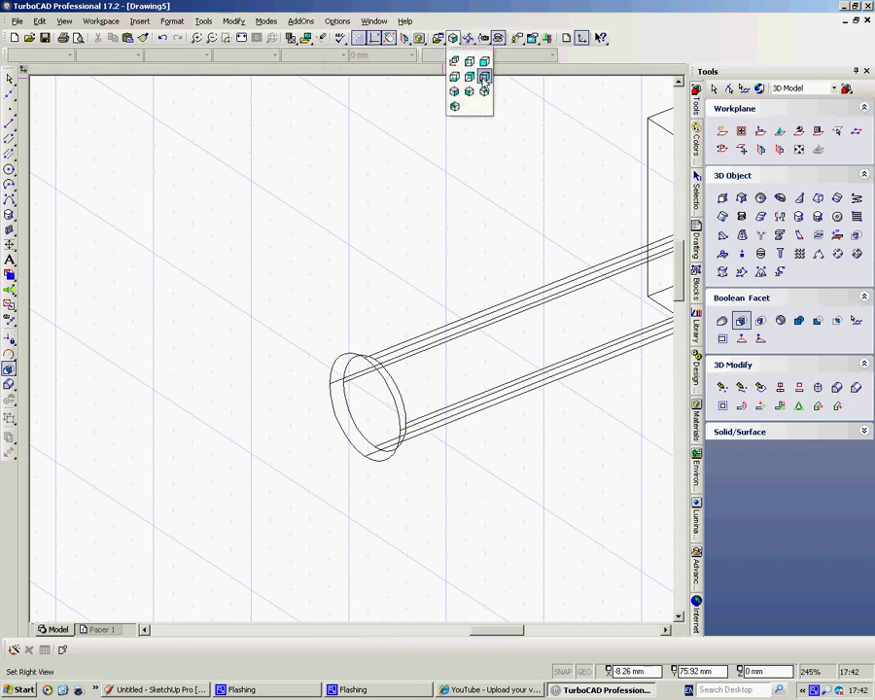
{"action": "left_click", "coordinate": [484, 78]}
{"action": "scroll", "coordinate": [373, 350], "scroll_direction": "down", "scroll_amount": 2}
{"action": "scroll", "coordinate": [354, 356], "scroll_direction": "up", "scroll_amount": 1}
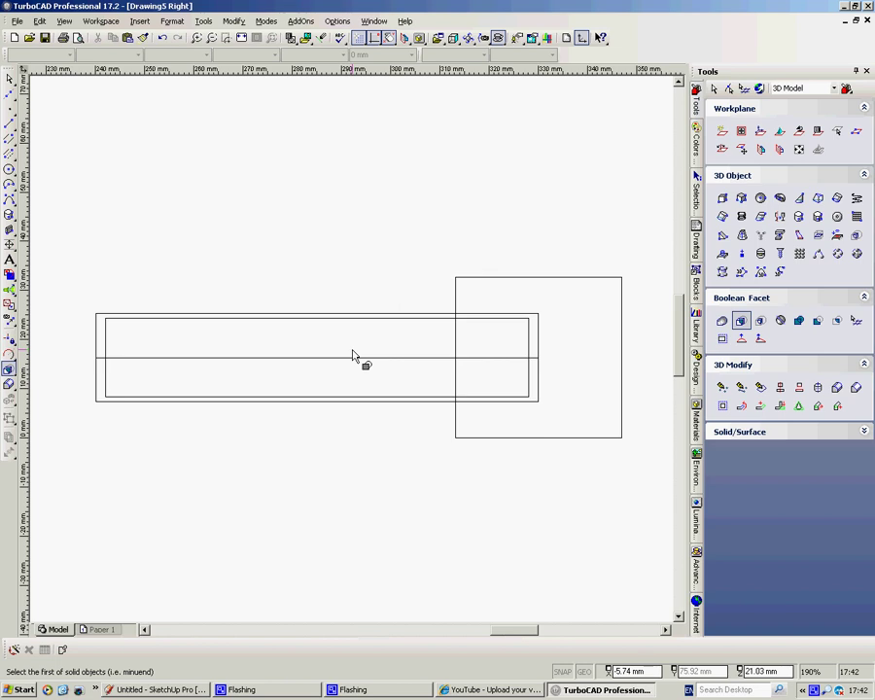
{"action": "left_click", "coordinate": [742, 132]}
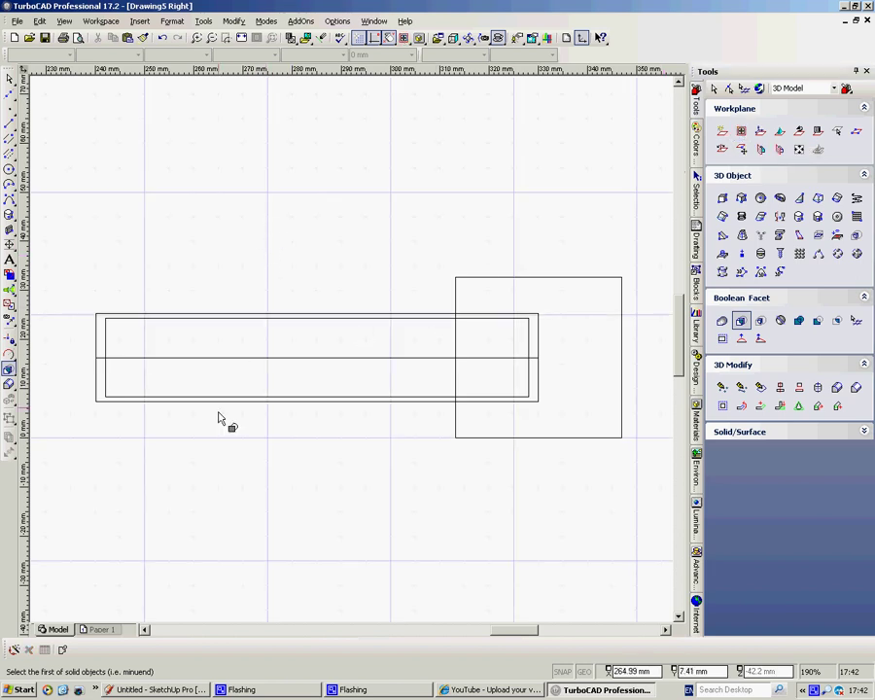
Slice the hollow cylinder crosswise with a vertical slice plane at X 275 mm, from Y 40 mm to Y 0 mm
{"action": "left_click", "coordinate": [780, 322]}
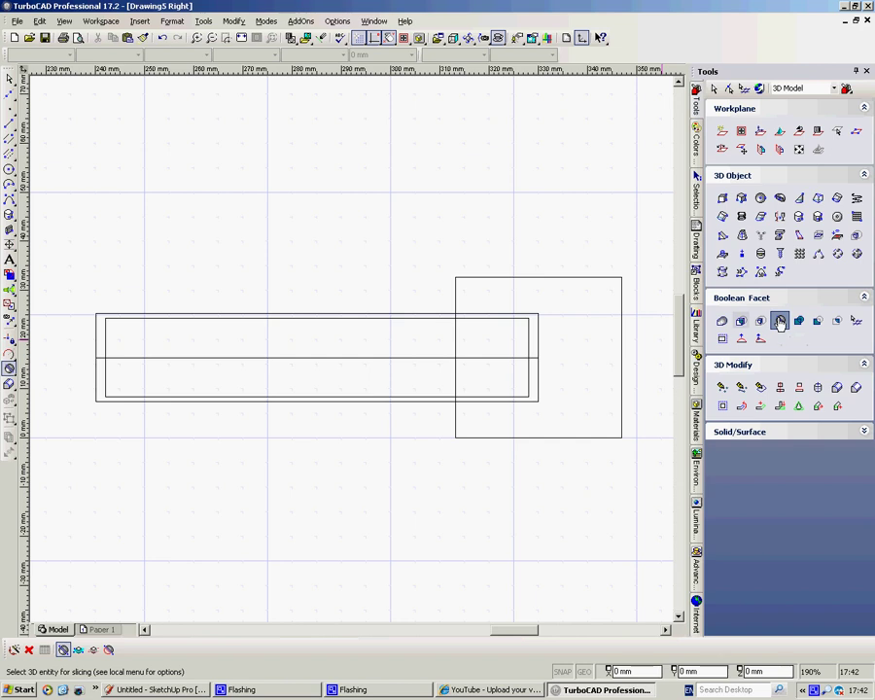
{"action": "left_click", "coordinate": [215, 319]}
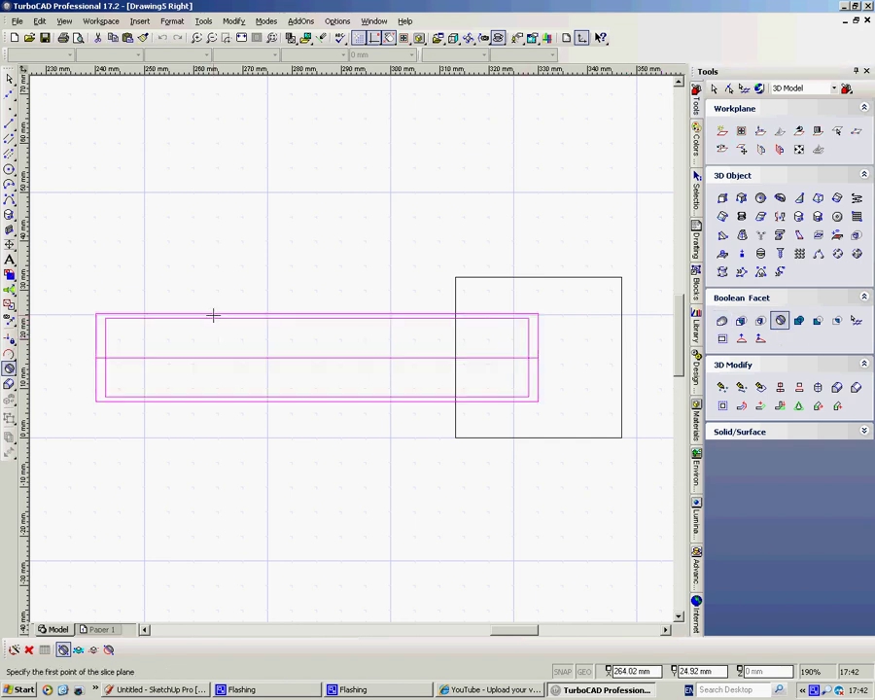
{"action": "left_click", "coordinate": [266, 241]}
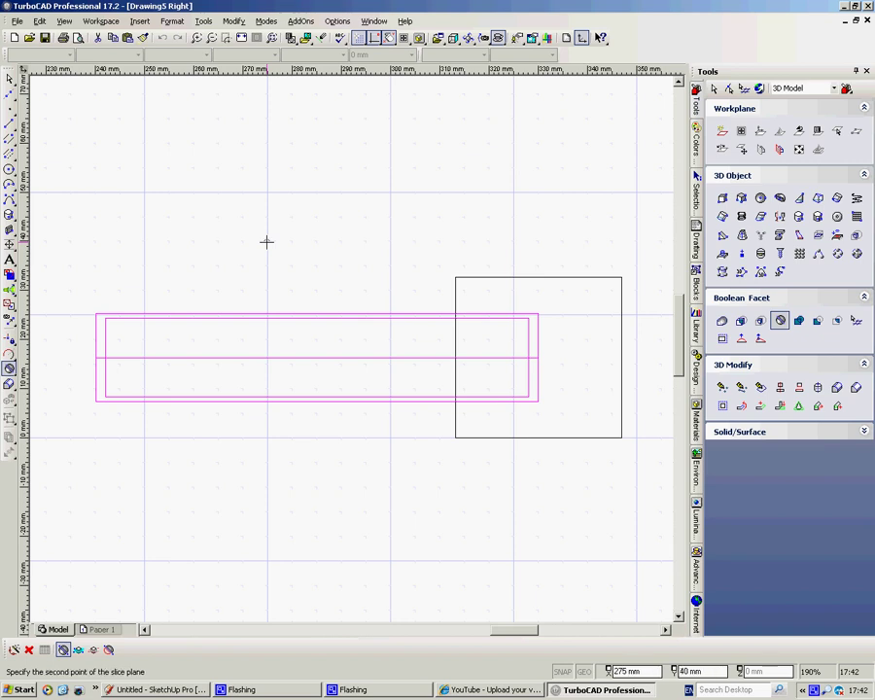
{"action": "left_click", "coordinate": [267, 437]}
{"action": "middle_click_drag", "start_coordinate": [365, 212], "coordinate": [410, 296]}
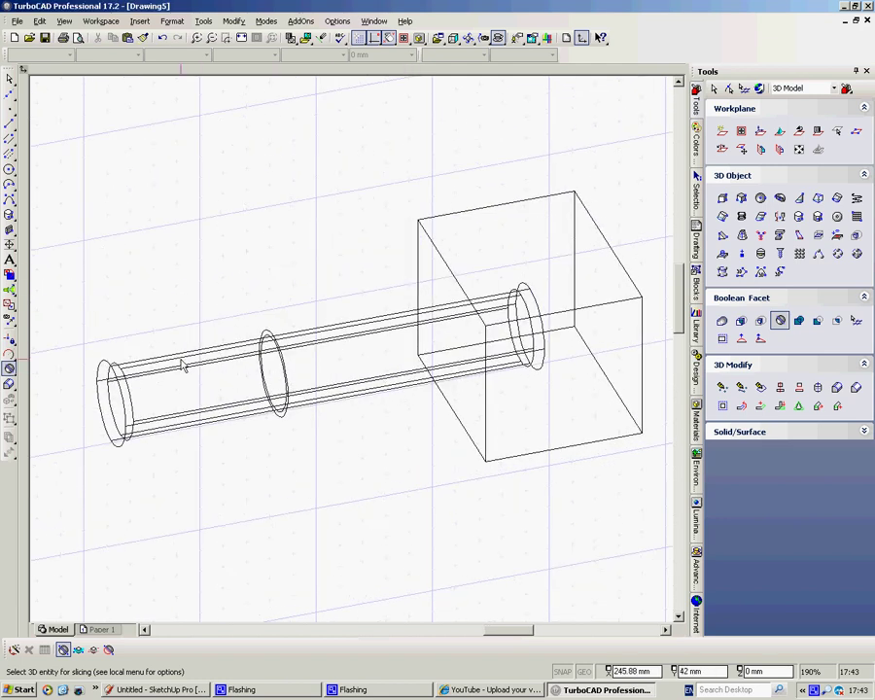
Move the shorter sliced part of the hollow cylinder about 40 mm away along its axis and deselect it
{"action": "middle_click_drag", "start_coordinate": [215, 288], "coordinate": [258, 315]}
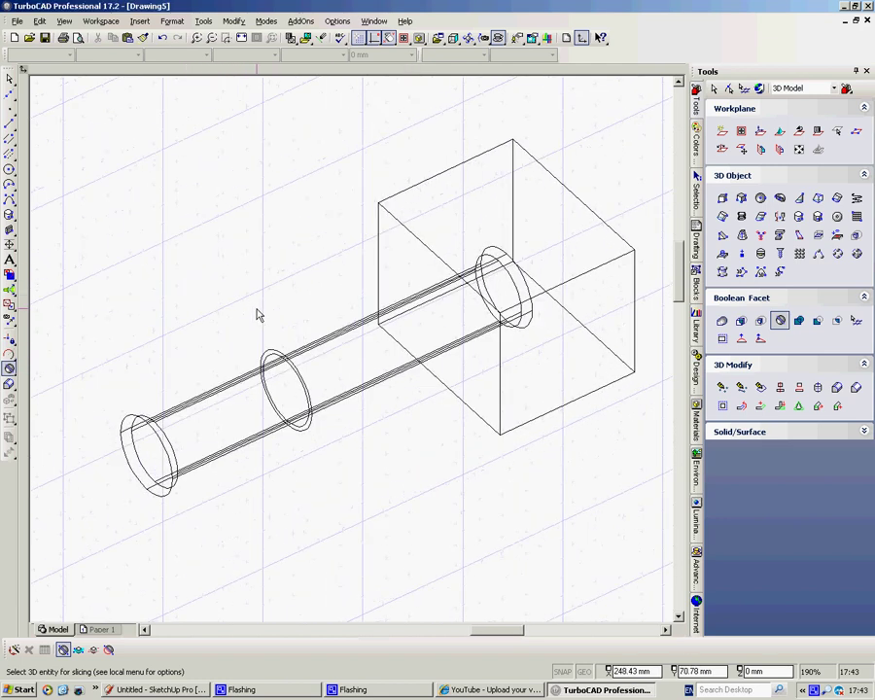
{"action": "left_click", "coordinate": [214, 398]}
{"action": "key", "text": "Escape"}
{"action": "left_click", "coordinate": [222, 399]}
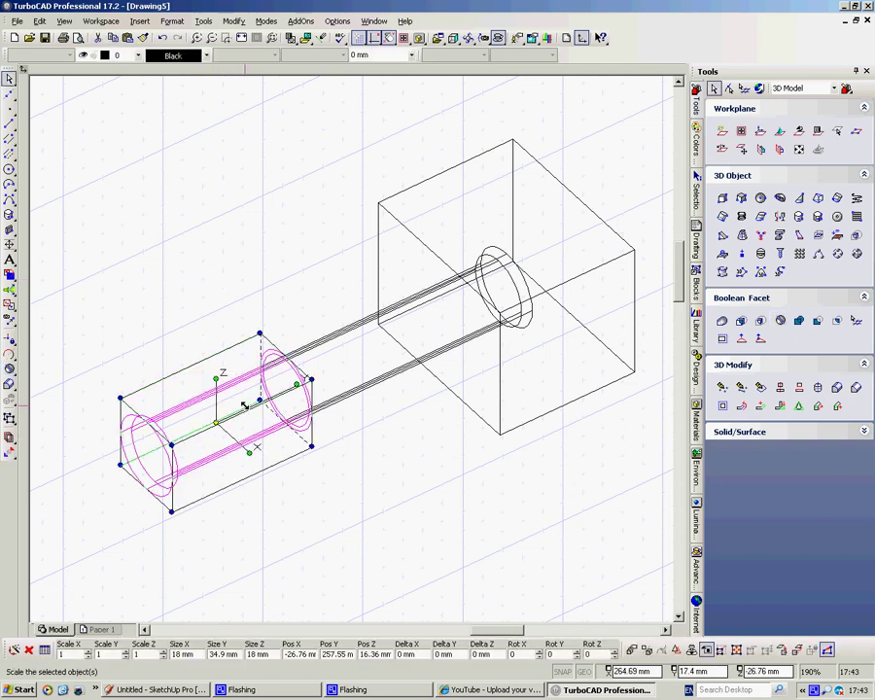
{"action": "middle_click_drag", "start_coordinate": [328, 369], "coordinate": [251, 274], "text": "shift"}
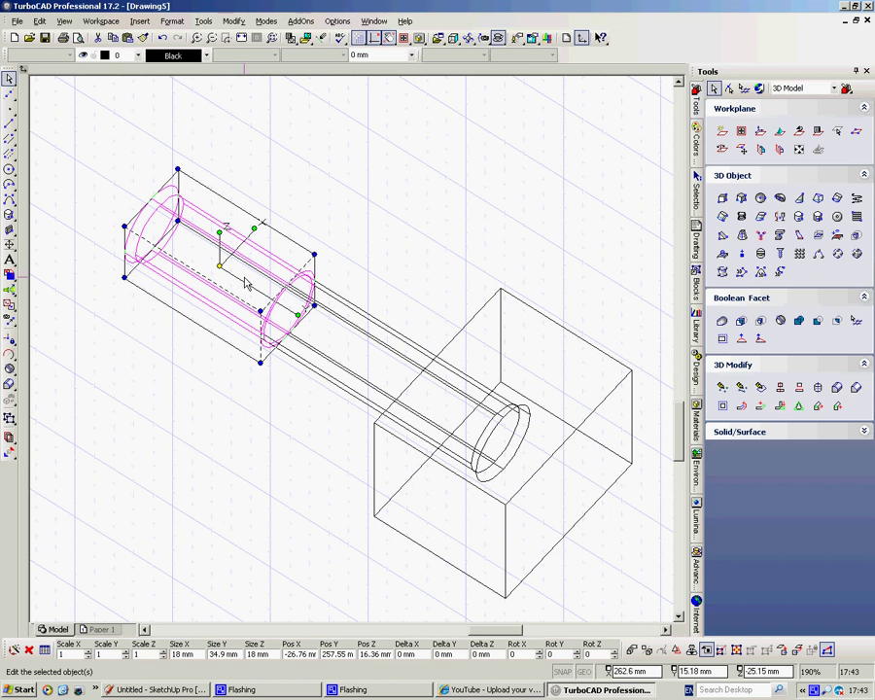
{"action": "left_click_drag", "start_coordinate": [244, 280], "coordinate": [84, 187]}
{"action": "scroll", "coordinate": [101, 245], "scroll_direction": "down", "scroll_amount": 3}
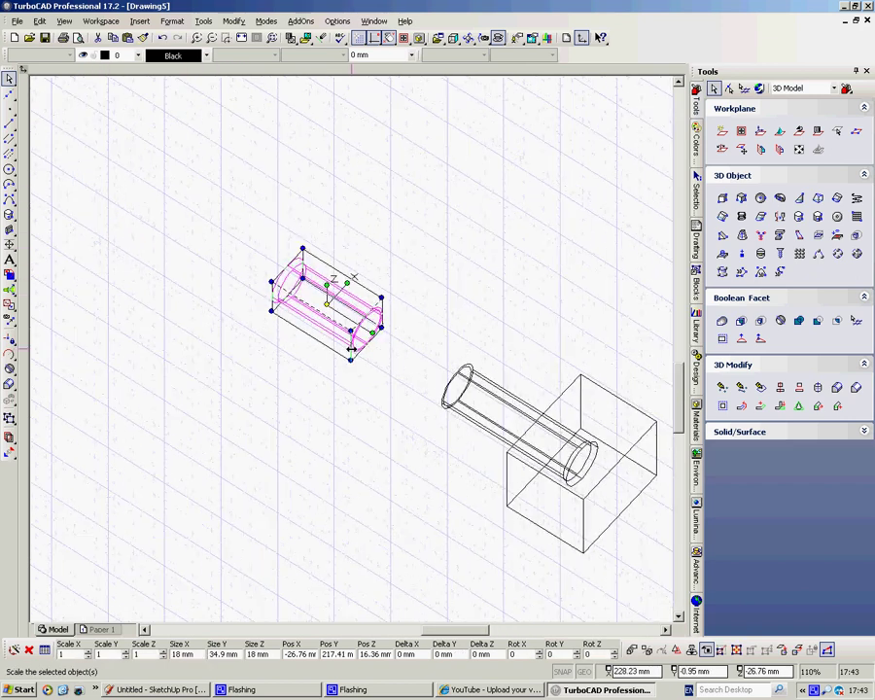
{"action": "scroll", "coordinate": [351, 348], "scroll_direction": "up", "scroll_amount": 1}
{"action": "left_click", "coordinate": [352, 248]}
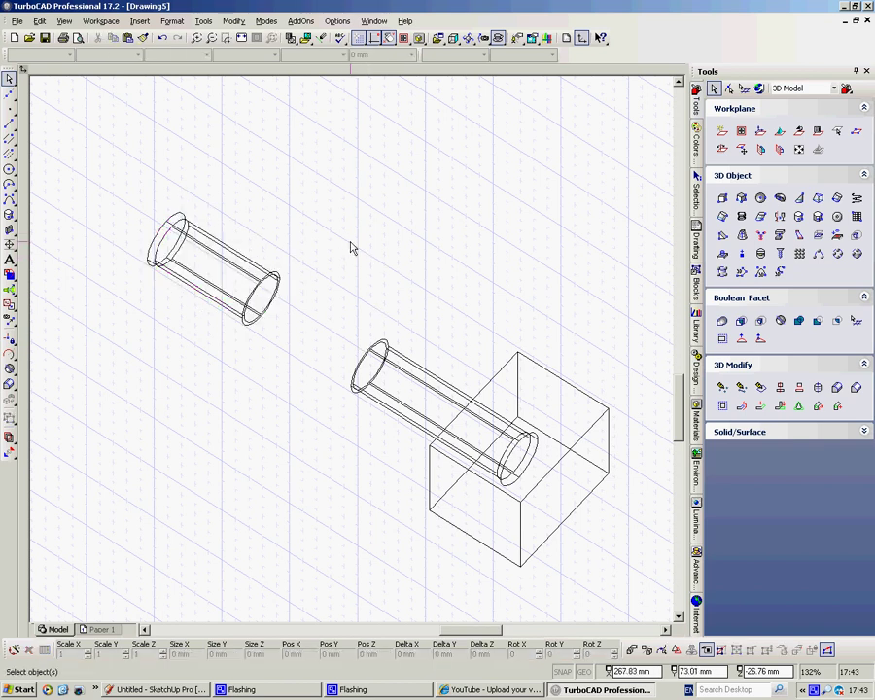
{"action": "mouse_move", "coordinate": [328, 377]}
{"action": "middle_mouse_down"}
{"action": "mouse_move", "coordinate": [397, 381]}
{"action": "mouse_move", "coordinate": [351, 352]}
{"action": "mouse_move", "coordinate": [288, 362]}
{"action": "mouse_move", "coordinate": [203, 502]}
{"action": "mouse_move", "coordinate": [321, 562]}
{"action": "mouse_move", "coordinate": [438, 579]}
{"action": "mouse_move", "coordinate": [319, 345]}
{"action": "mouse_move", "coordinate": [312, 416]}
{"action": "mouse_move", "coordinate": [329, 434]}
{"action": "mouse_move", "coordinate": [310, 409]}
{"action": "mouse_move", "coordinate": [142, 350]}
{"action": "mouse_move", "coordinate": [139, 378]}
{"action": "mouse_move", "coordinate": [153, 397]}
{"action": "mouse_move", "coordinate": [148, 380]}
{"action": "middle_mouse_up"}
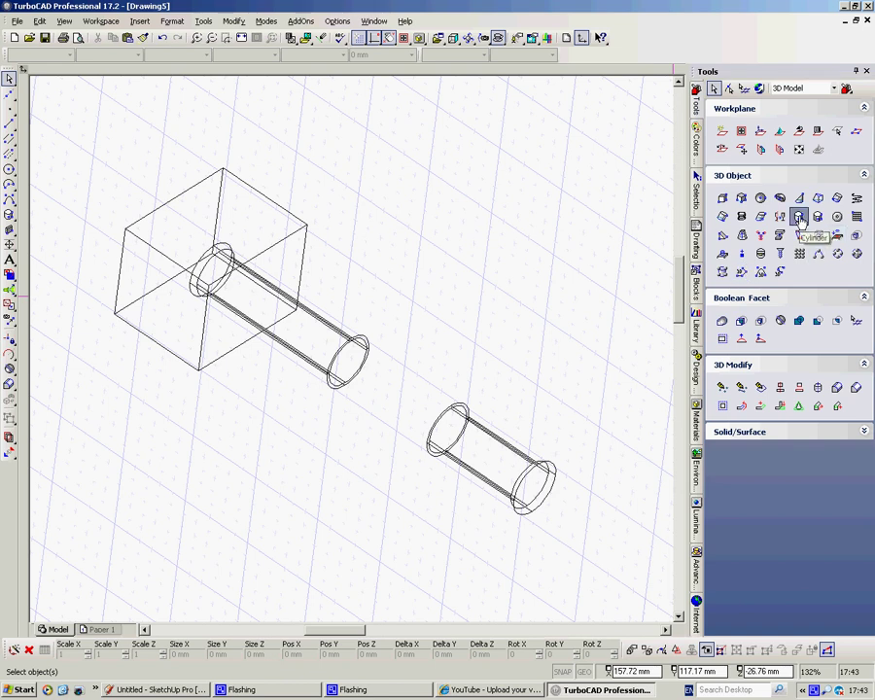
{"action": "left_click", "coordinate": [798, 216]}
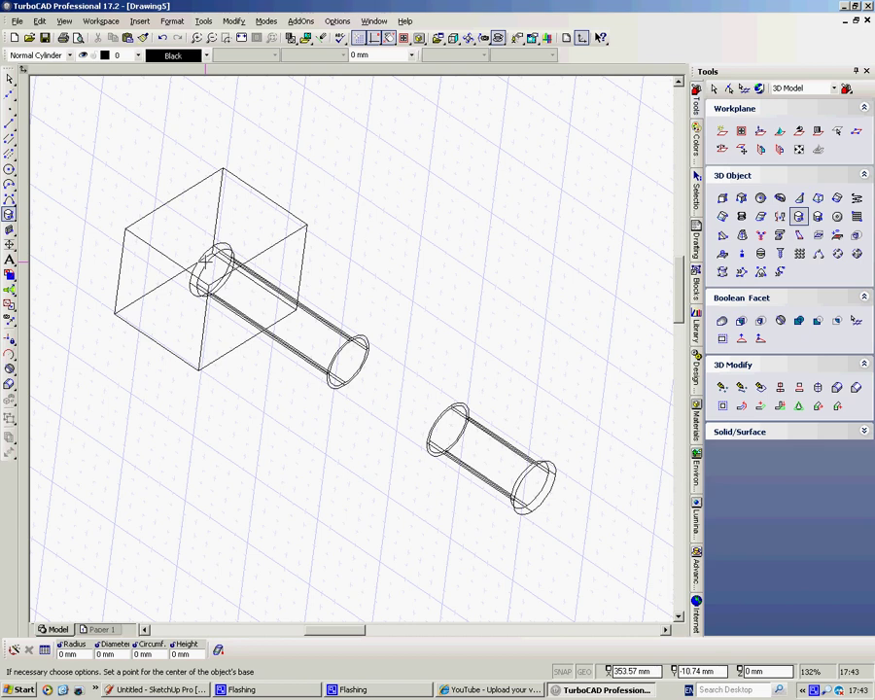
{"action": "left_click", "coordinate": [205, 261]}
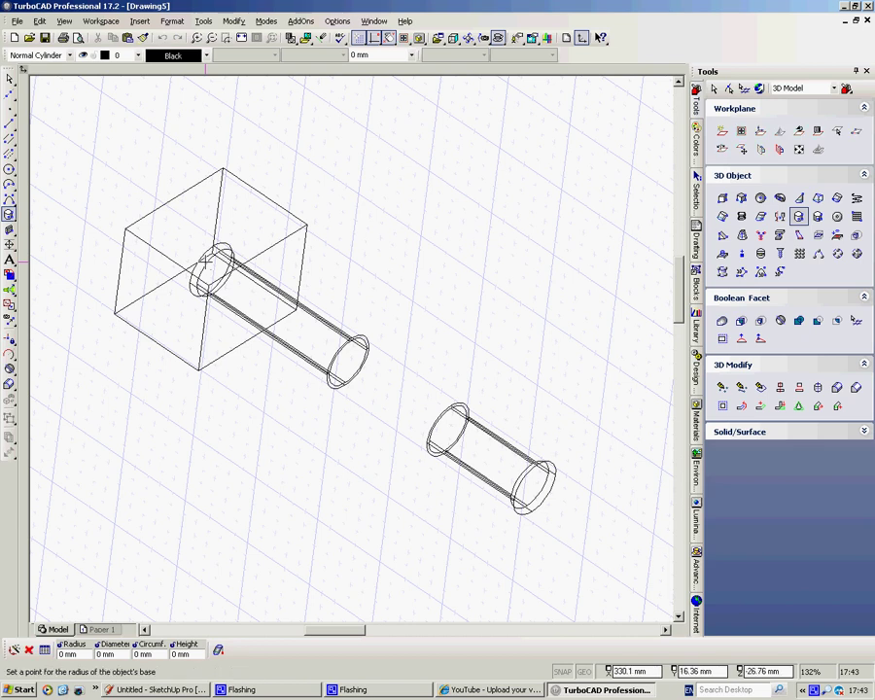
{"action": "right_click", "coordinate": [327, 234]}
{"action": "left_click", "coordinate": [360, 233]}
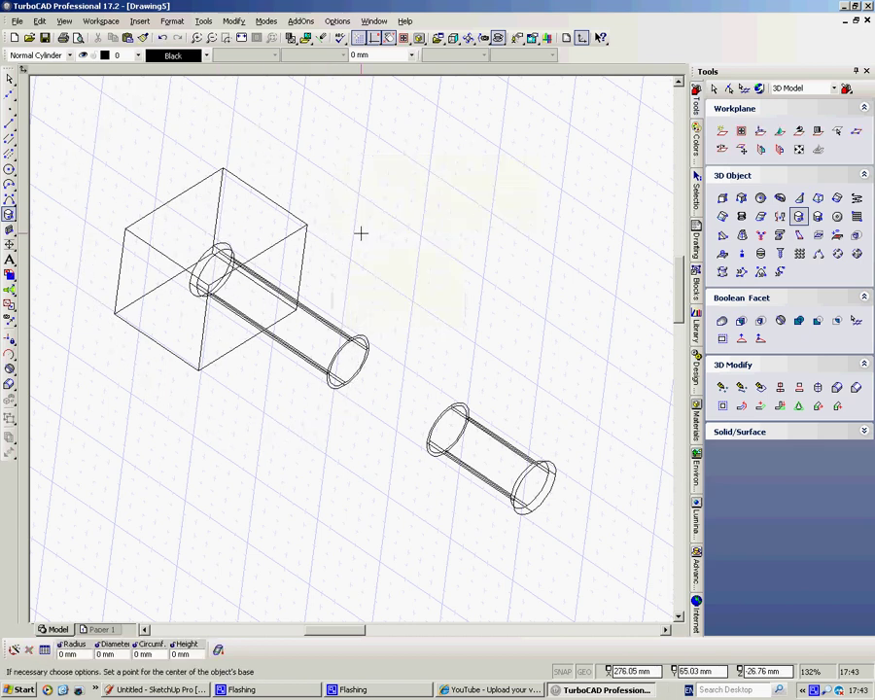
Set the workplane from the box so that it lies perpendicular to the hollow cylinder's axis
{"action": "left_click", "coordinate": [761, 149]}
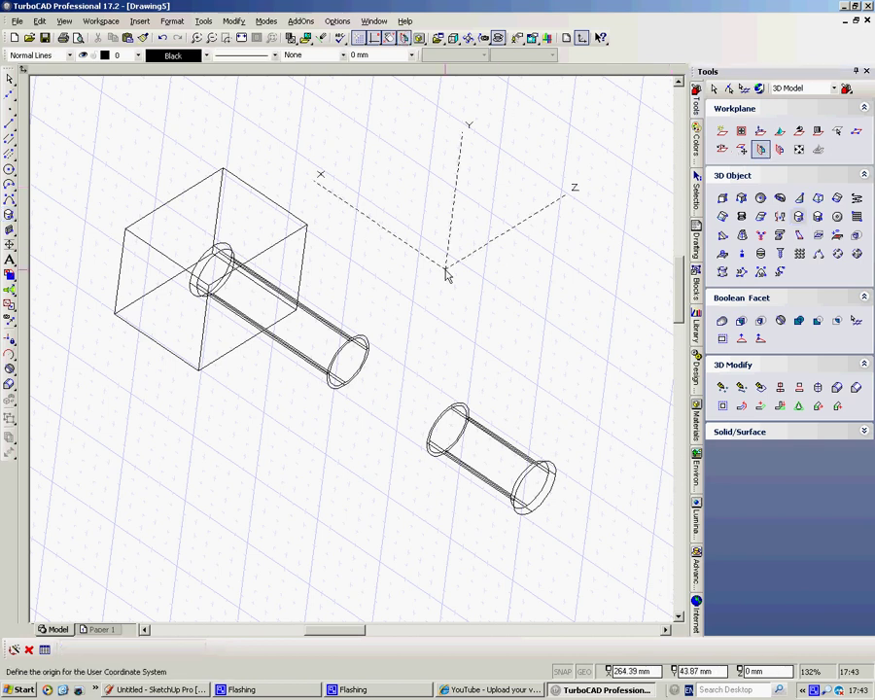
{"action": "left_click", "coordinate": [283, 254]}
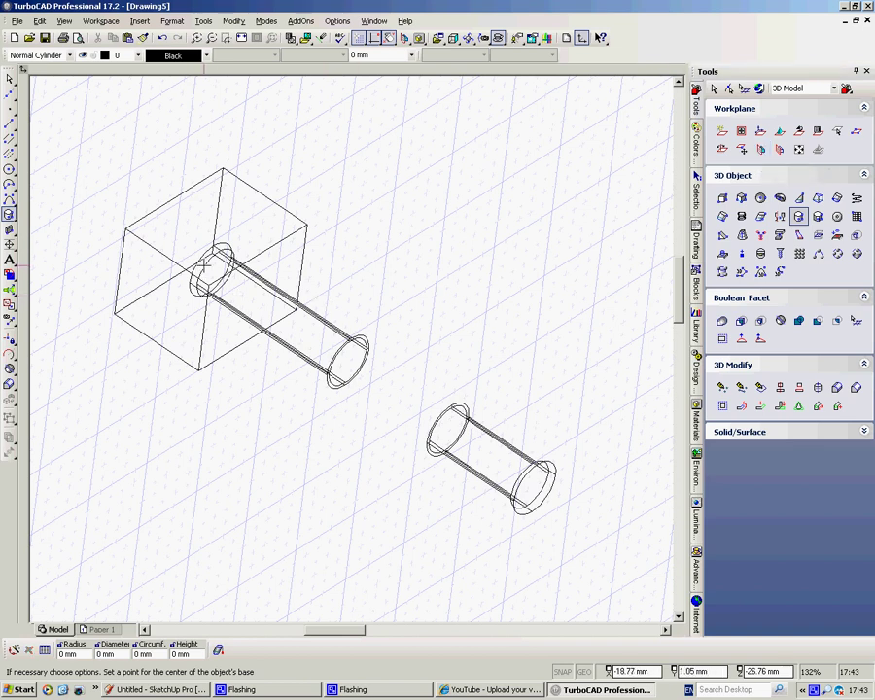
{"action": "left_click", "coordinate": [205, 261]}
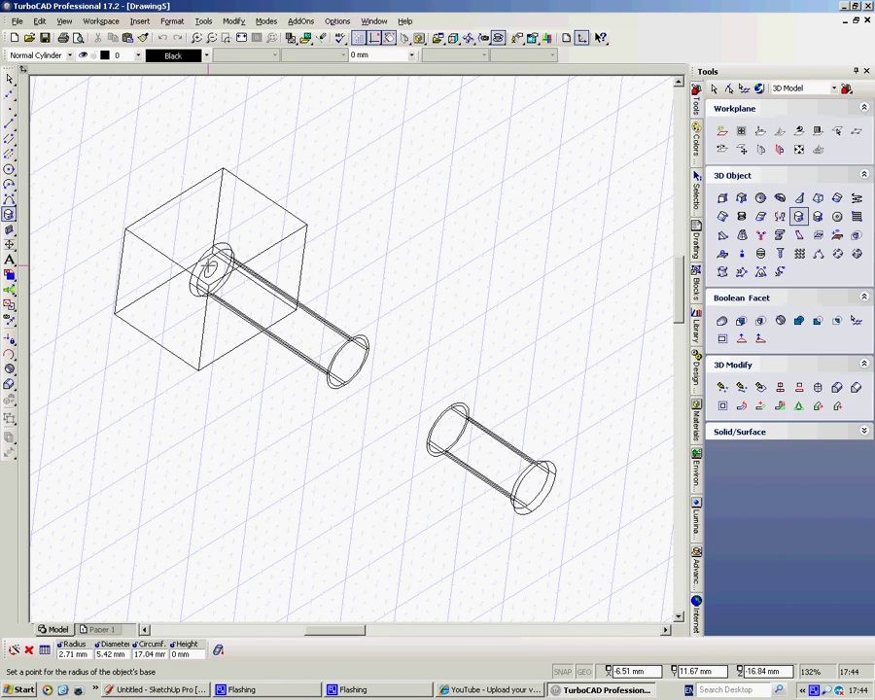
{"action": "key", "text": "Tab"}
{"action": "type", "text": "15"}
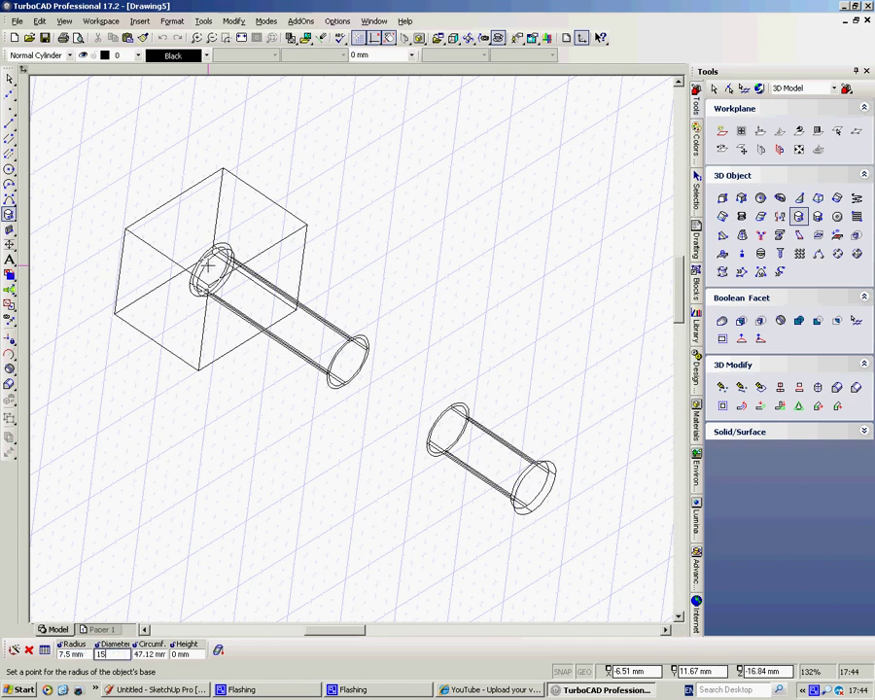
{"action": "key", "text": "Tab"}
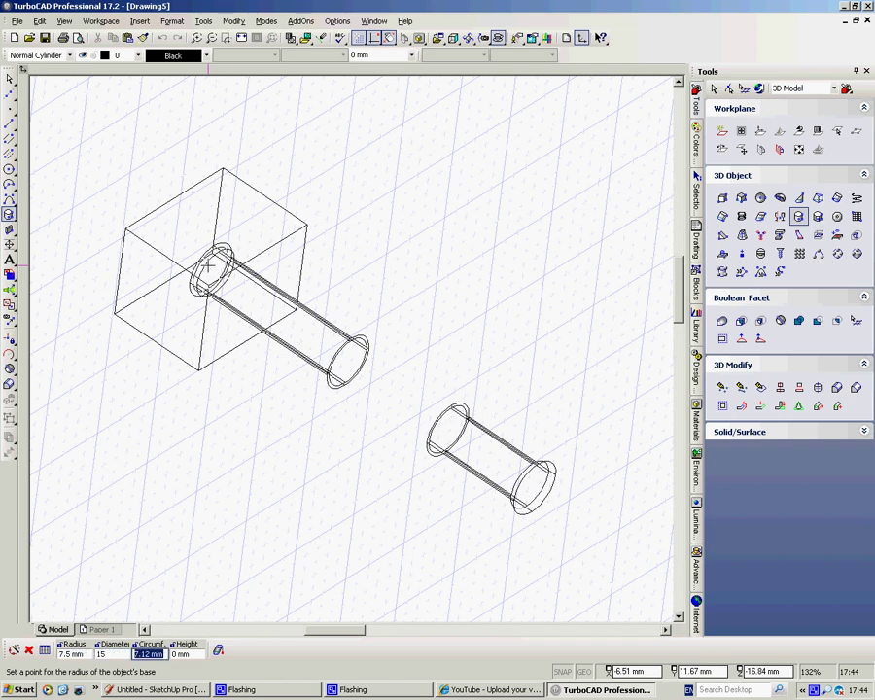
{"action": "type", "text": "80"}
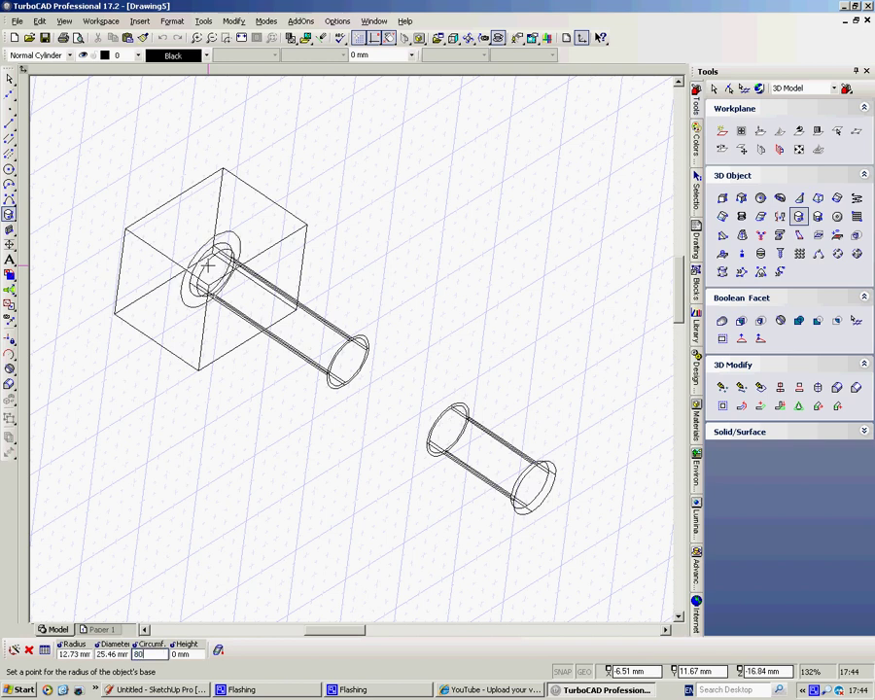
{"action": "right_click", "coordinate": [374, 140]}
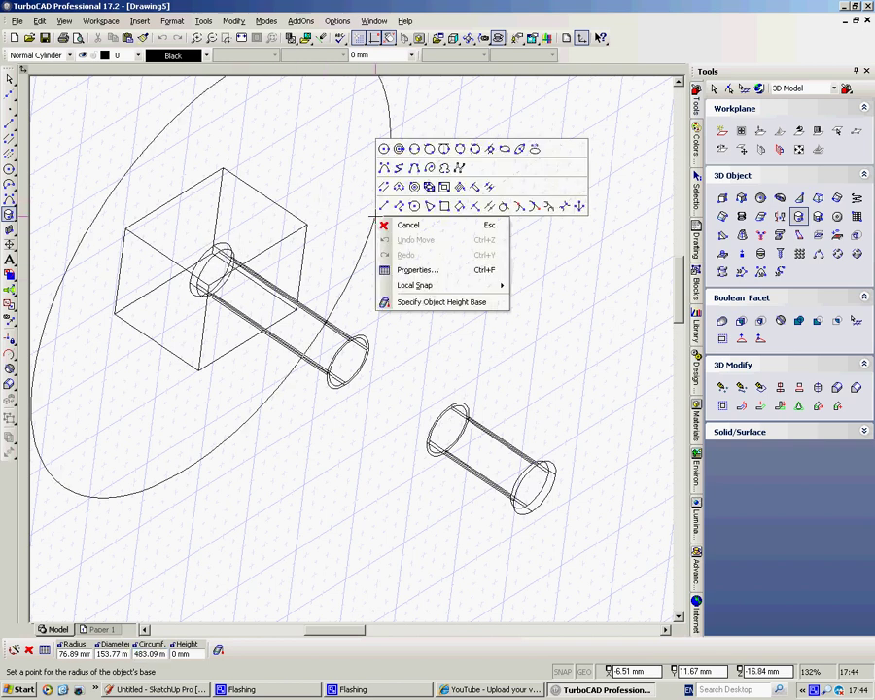
{"action": "left_click", "coordinate": [400, 226]}
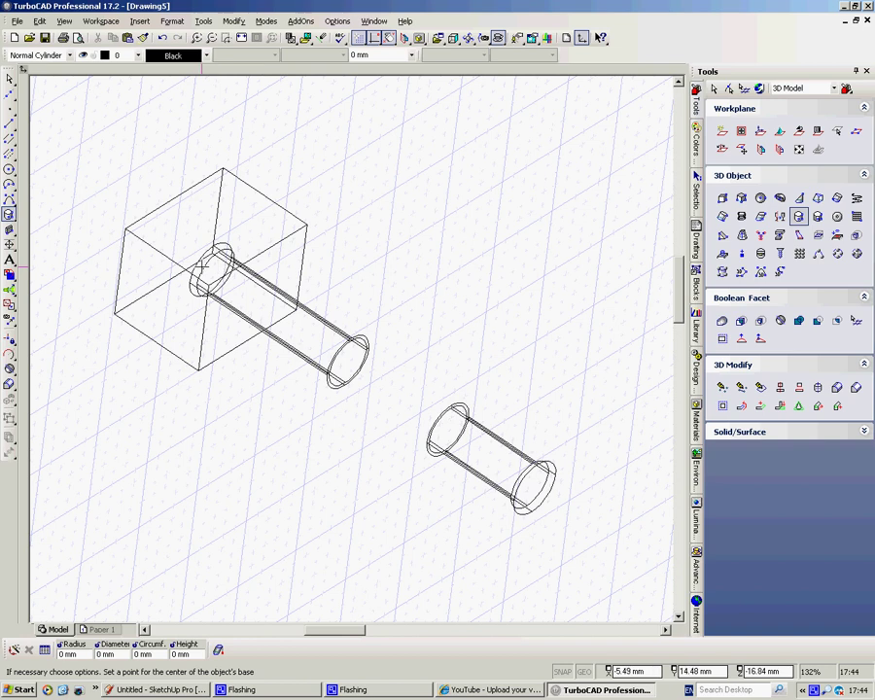
Create a cylinder 15 mm in diameter and 80 mm high, centred on the hollow cylinder's end inside the box
{"action": "left_click", "coordinate": [204, 264]}
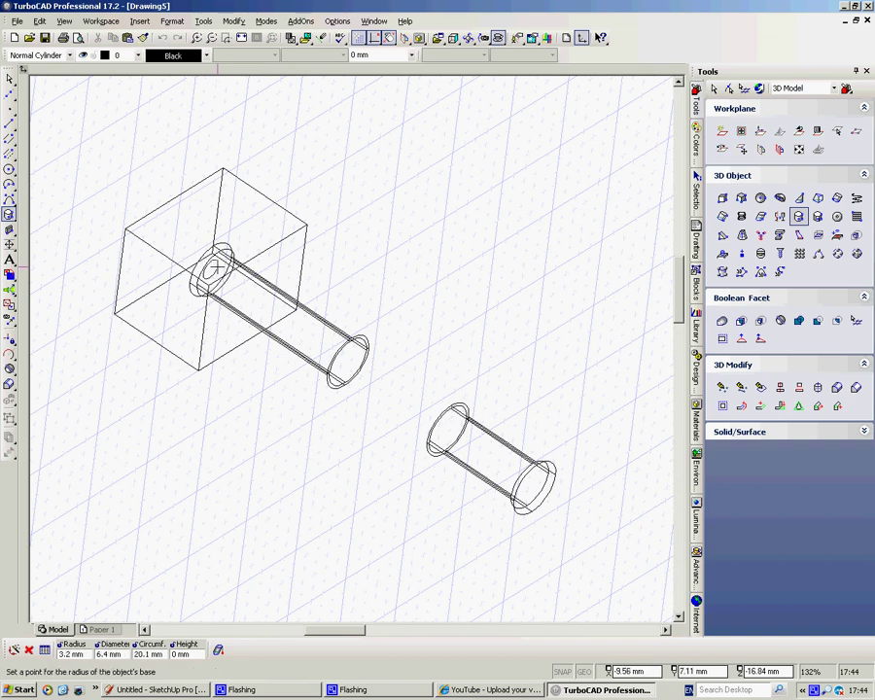
{"action": "key", "text": "Tab"}
{"action": "key", "text": "Tab"}
{"action": "type", "text": "15"}
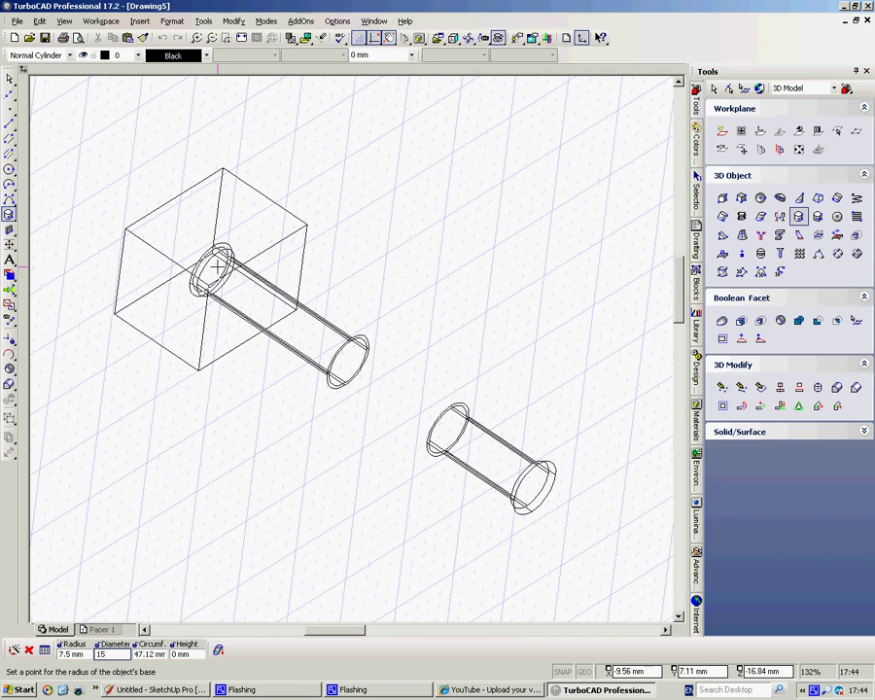
{"action": "key", "text": "Tab"}
{"action": "key", "text": "Tab"}
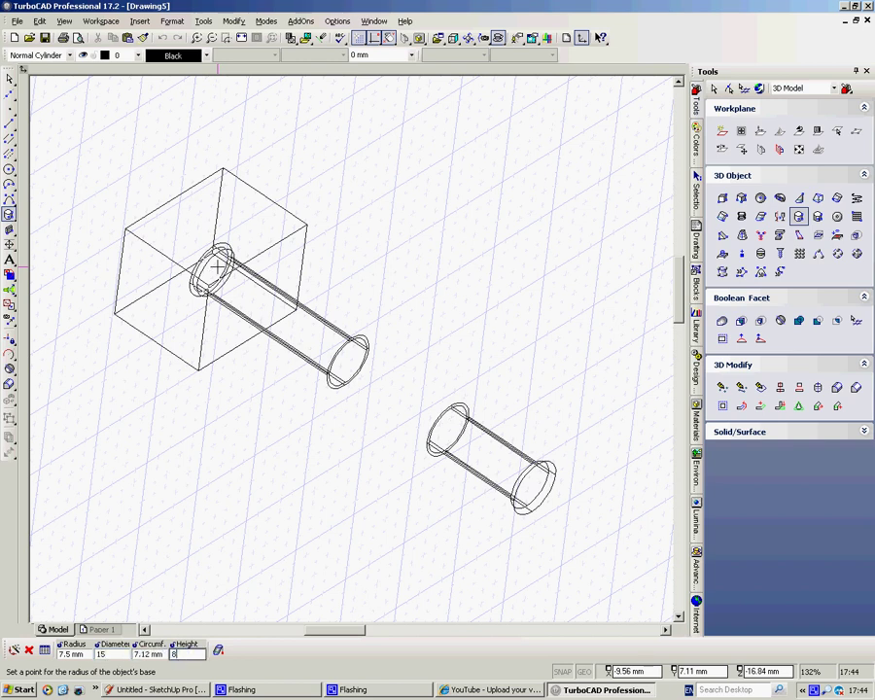
{"action": "key", "text": "Return"}
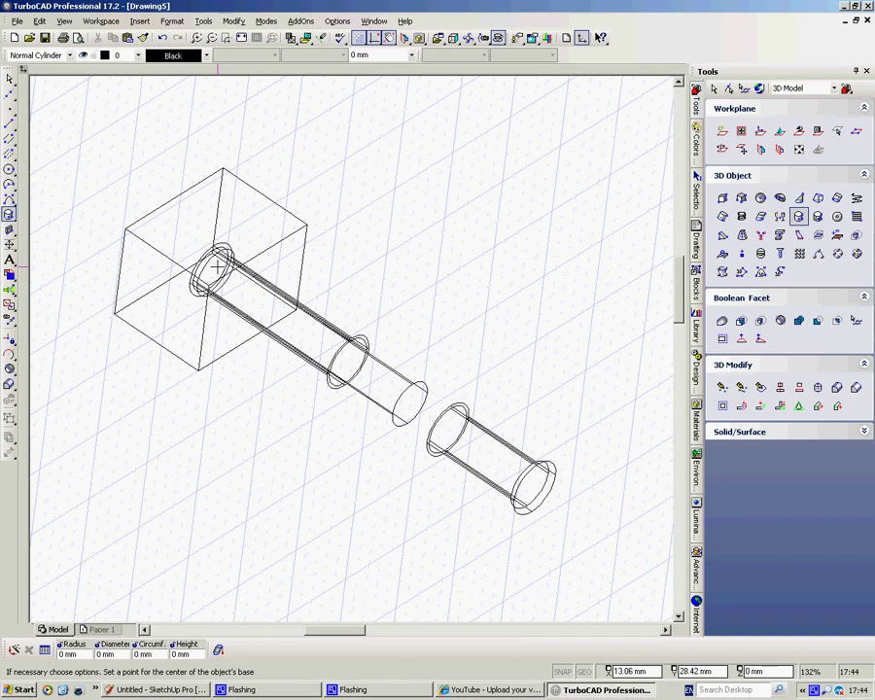
Switch to the right view and set the workplane by that view for slicing
{"action": "middle_click_drag", "start_coordinate": [331, 396], "coordinate": [341, 376]}
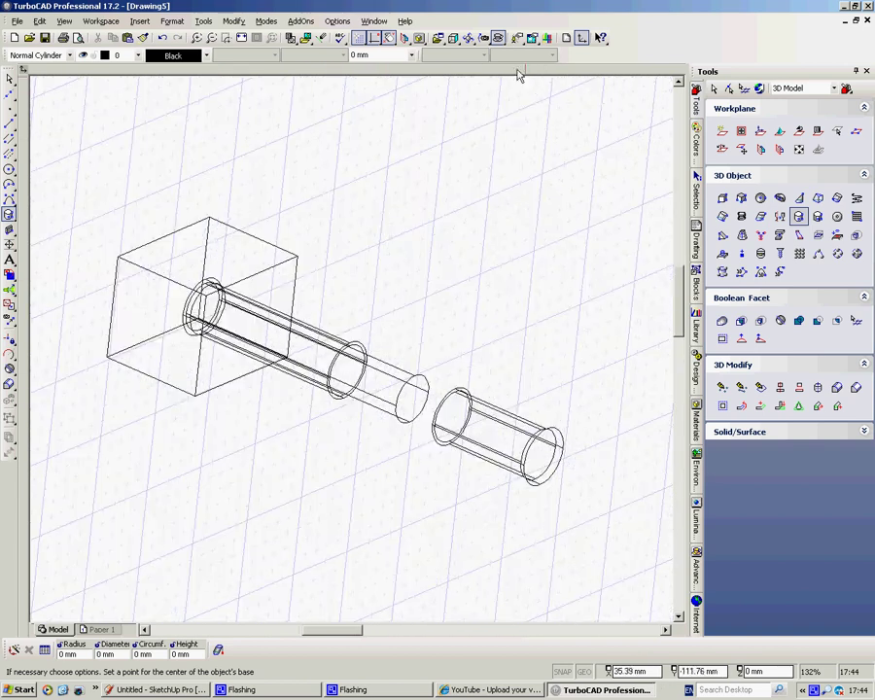
{"action": "left_click_drag", "start_coordinate": [454, 43], "coordinate": [482, 81]}
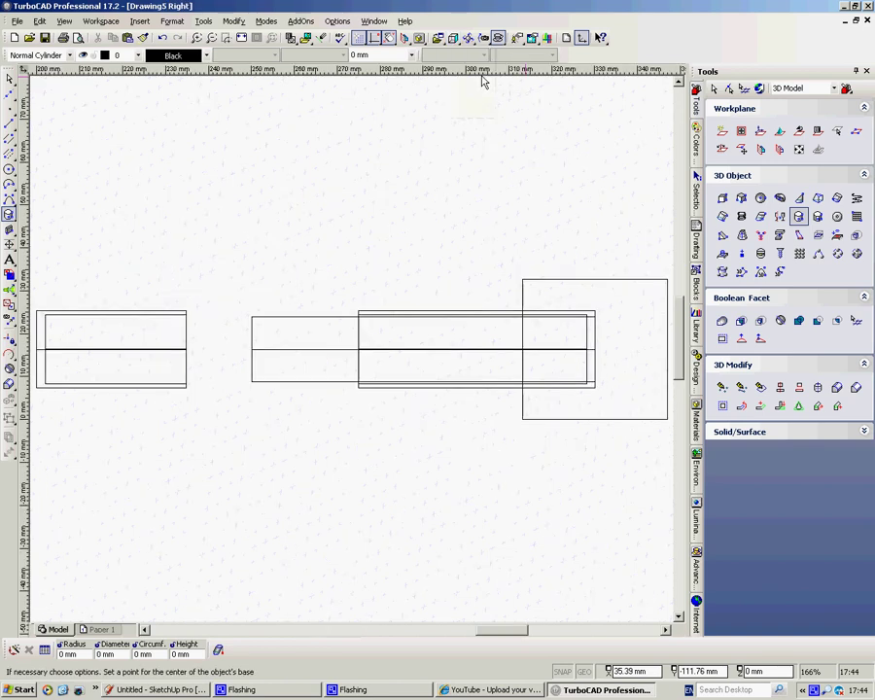
{"action": "scroll", "coordinate": [305, 337], "scroll_direction": "down", "scroll_amount": 1}
{"action": "scroll", "coordinate": [352, 349], "scroll_direction": "up", "scroll_amount": 1}
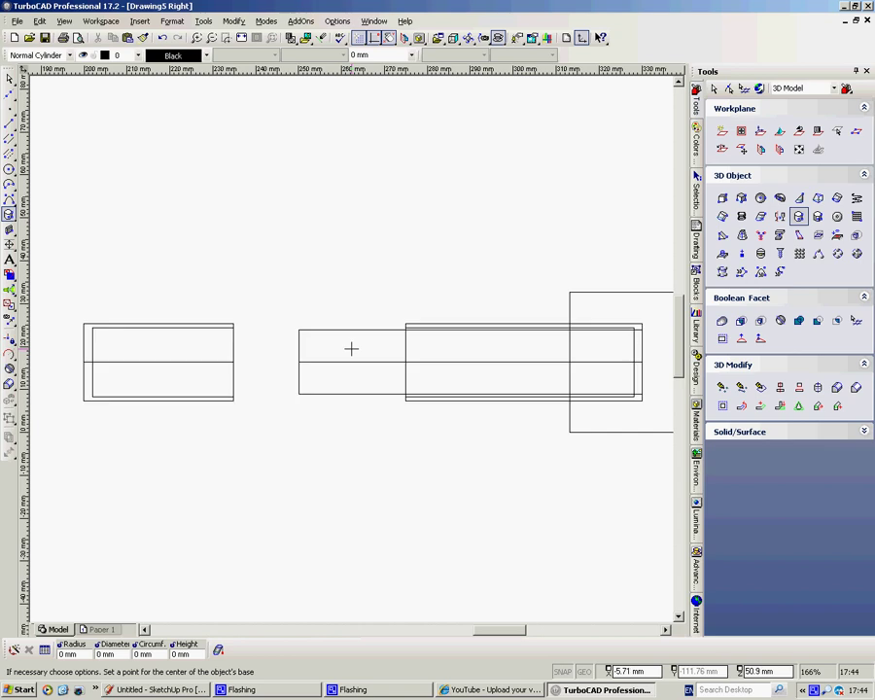
{"action": "left_click", "coordinate": [780, 322]}
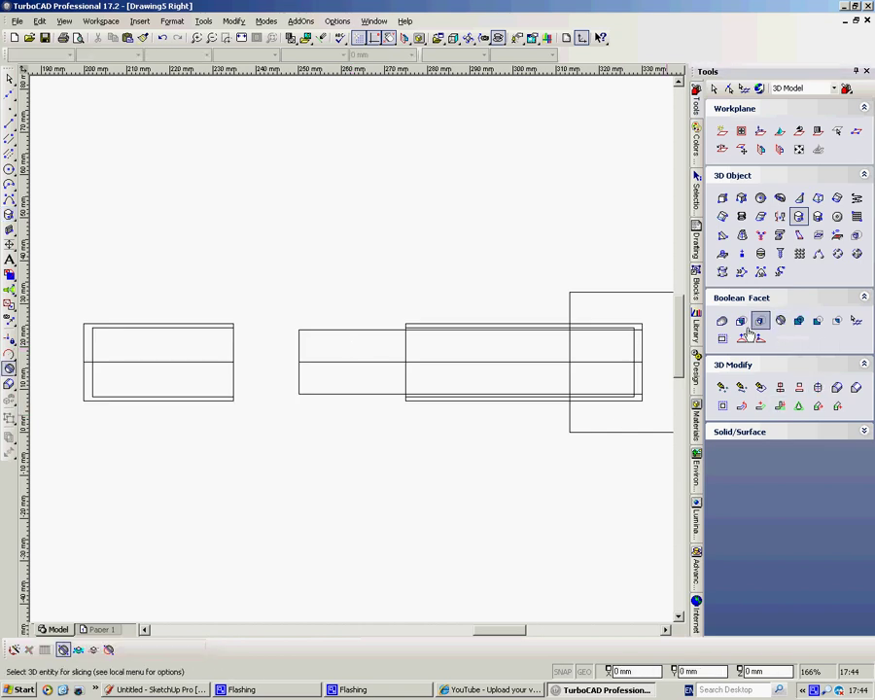
{"action": "left_click", "coordinate": [741, 131]}
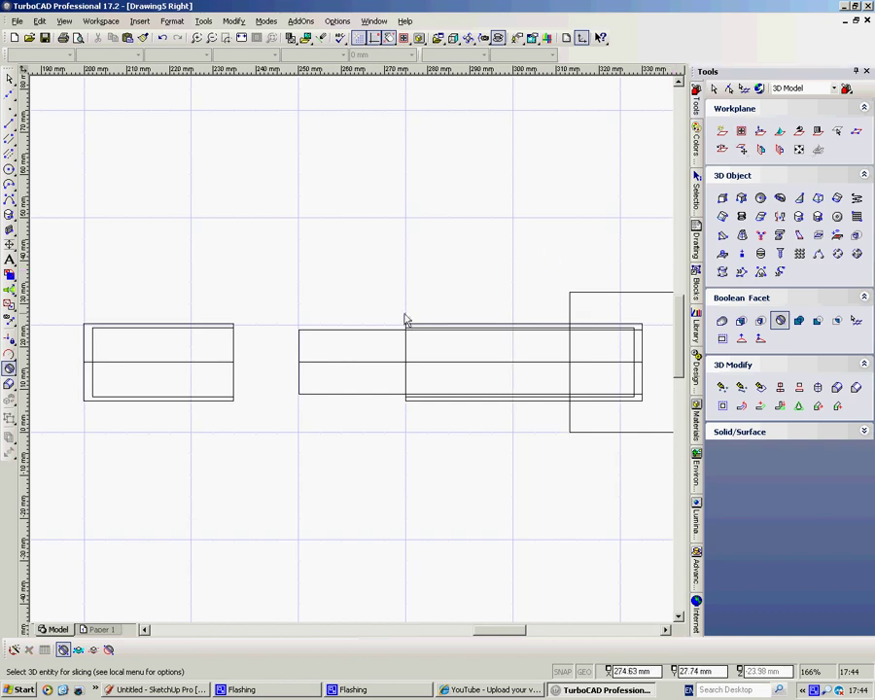
Slice the solid cylinder obliquely from its free end's lower corner to about 11 mm along its upper edge, and delete the cut-off wedge
{"action": "left_click", "coordinate": [357, 331]}
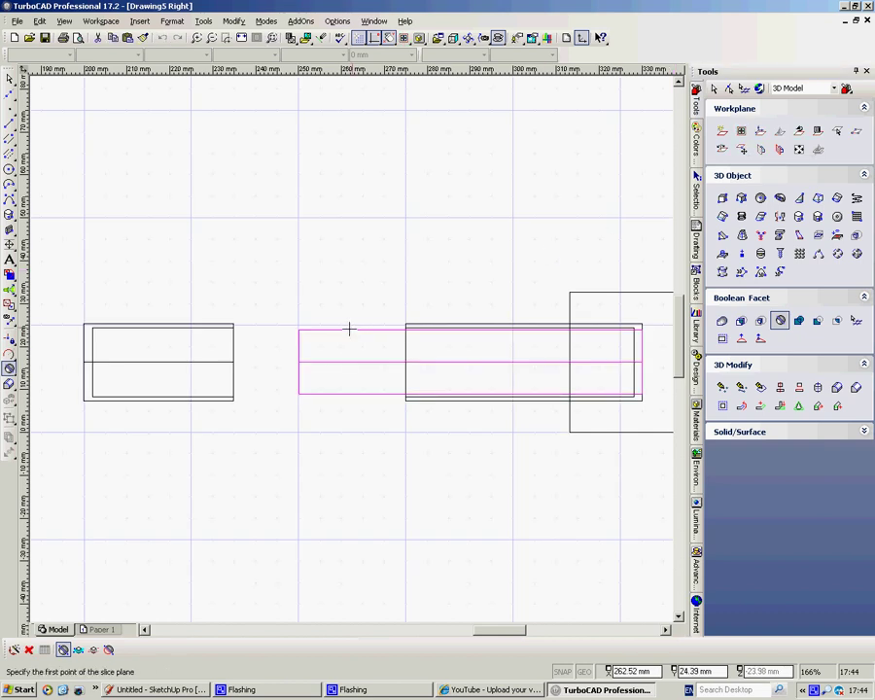
{"action": "left_click", "coordinate": [298, 394]}
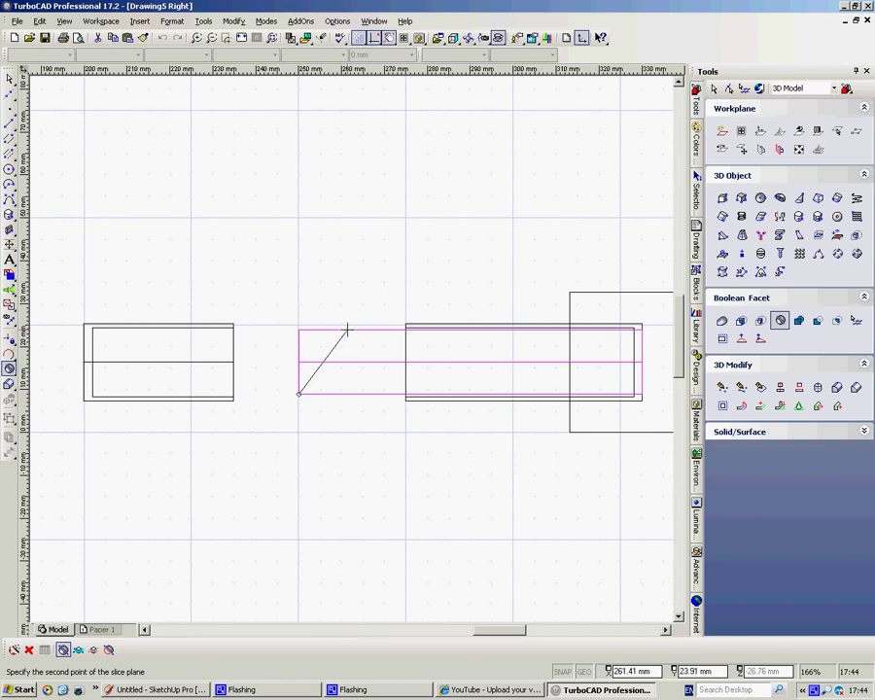
{"action": "left_click", "coordinate": [347, 331]}
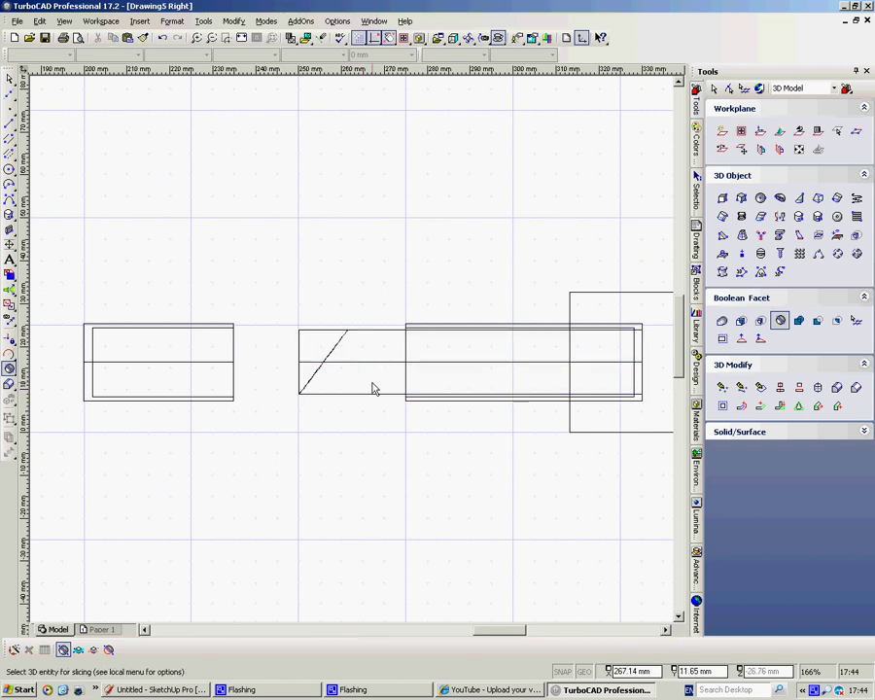
{"action": "key", "text": "space"}
{"action": "left_click", "coordinate": [310, 331]}
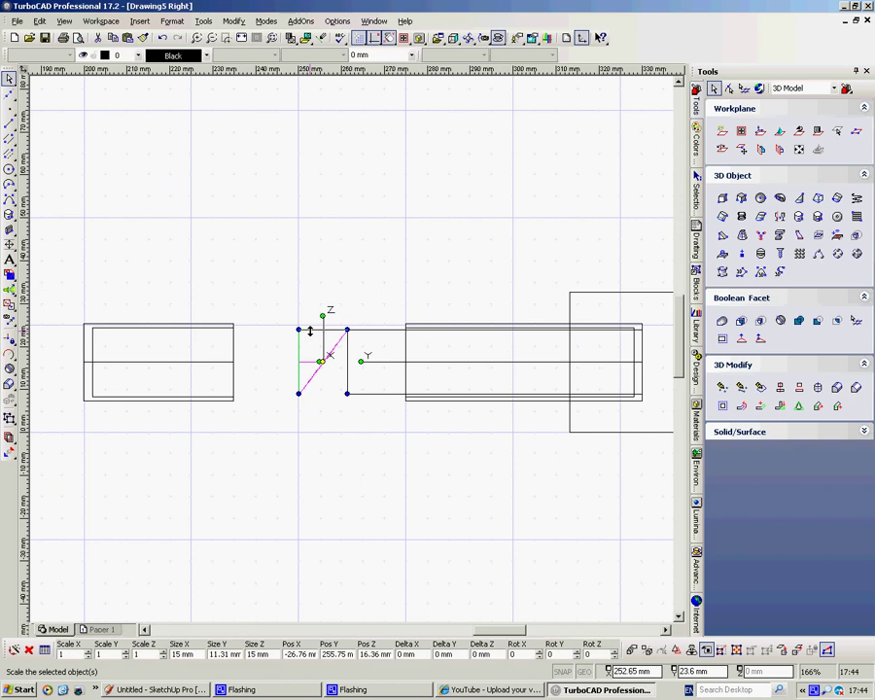
{"action": "key", "text": "Delete"}
Fillet the edge of the solid cylinder's slanted end with a 1 mm radius
{"action": "middle_click_drag", "start_coordinate": [429, 249], "coordinate": [436, 322], "text": "shift"}
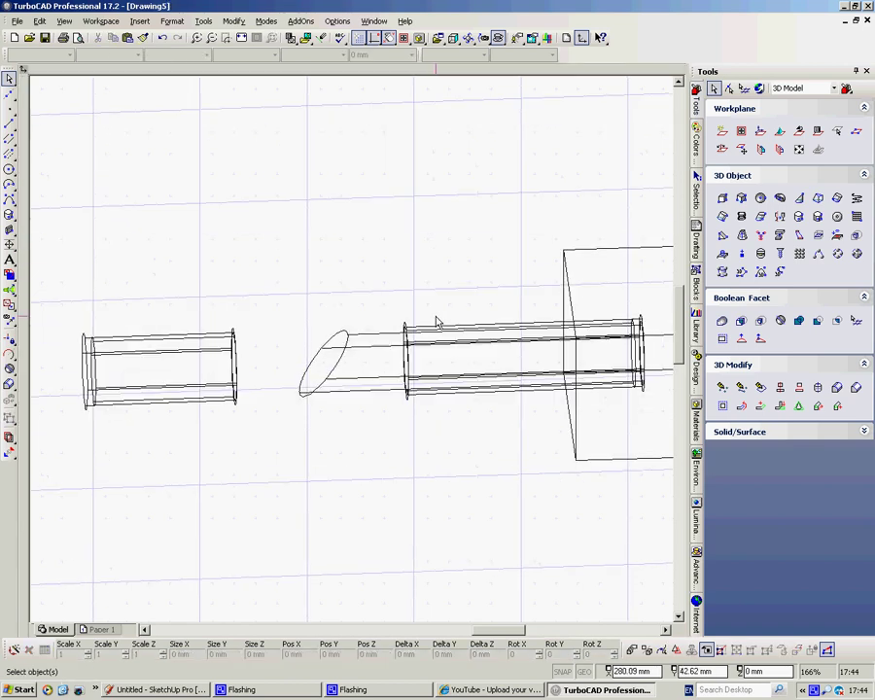
{"action": "left_click", "coordinate": [837, 388]}
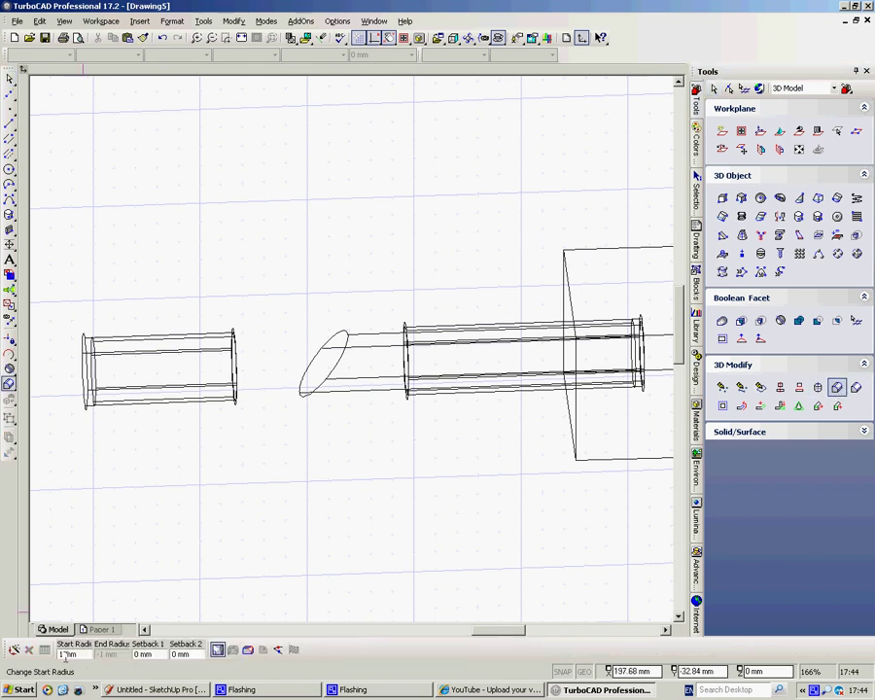
{"action": "left_click", "coordinate": [341, 366]}
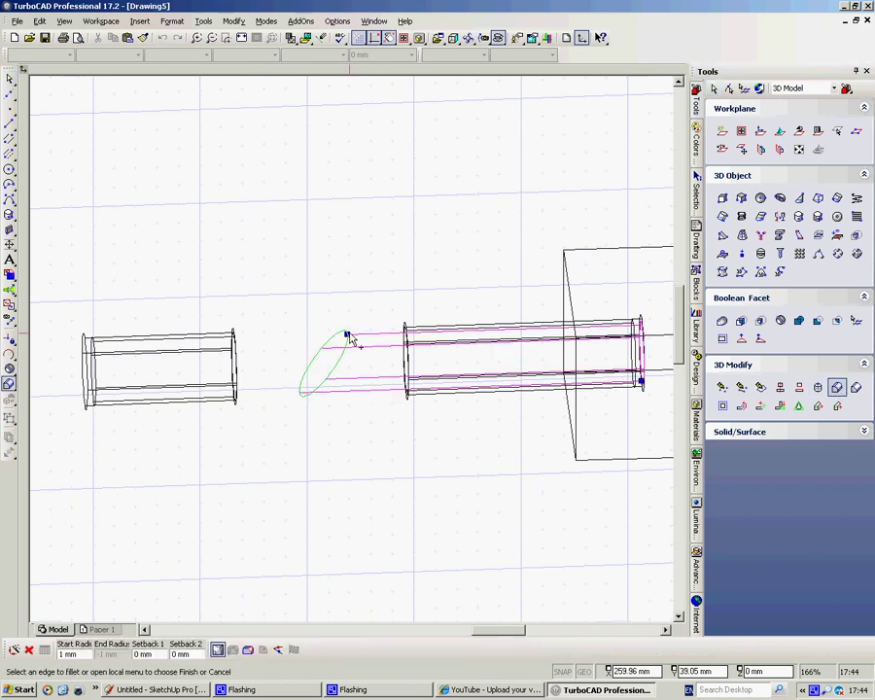
{"action": "left_click", "coordinate": [279, 648]}
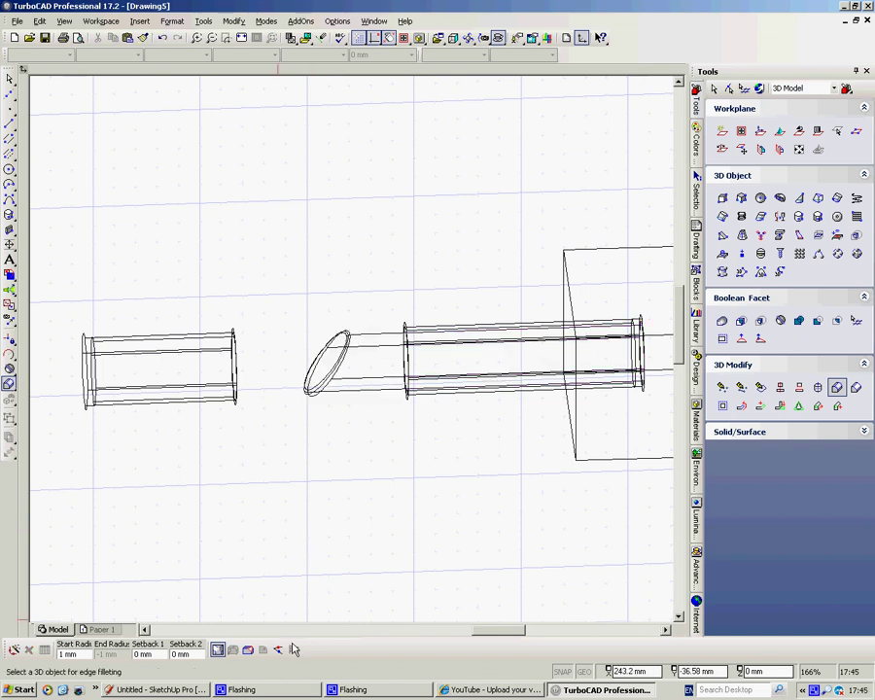
{"action": "middle_click_drag", "start_coordinate": [551, 455], "coordinate": [532, 534], "text": "shift"}
{"action": "scroll", "coordinate": [378, 505], "scroll_direction": "down", "scroll_amount": 3}
{"action": "scroll", "coordinate": [352, 354], "scroll_direction": "up", "scroll_amount": 3}
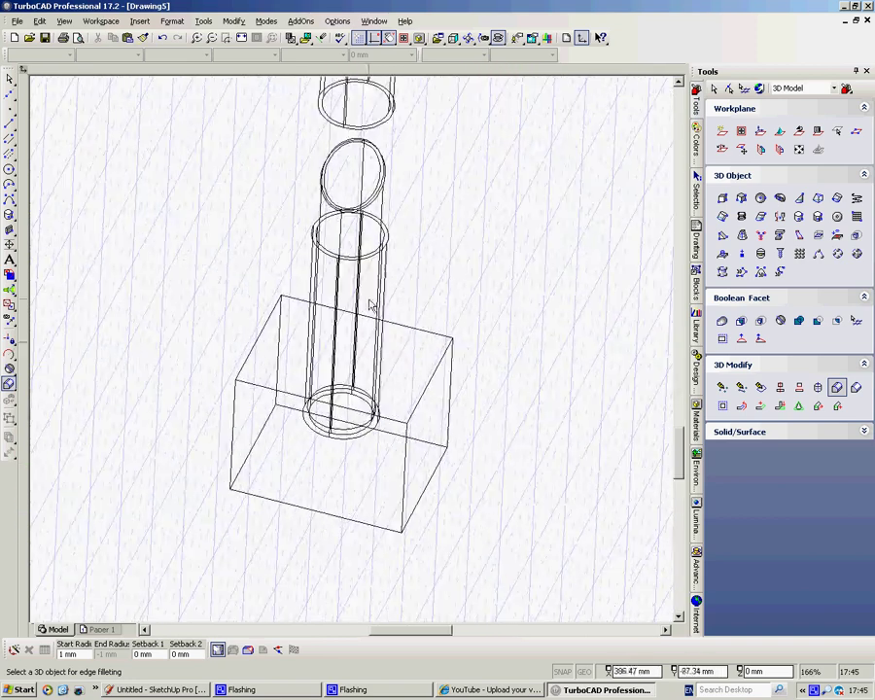
Delete the large box surrounding the end of the hollow cylinder
{"action": "scroll", "coordinate": [365, 306], "scroll_direction": "down", "scroll_amount": 2}
{"action": "middle_click_drag", "start_coordinate": [297, 513], "coordinate": [292, 488], "text": "shift"}
{"action": "scroll", "coordinate": [389, 526], "scroll_direction": "up", "scroll_amount": 1}
{"action": "middle_click_drag", "start_coordinate": [389, 526], "coordinate": [353, 352]}
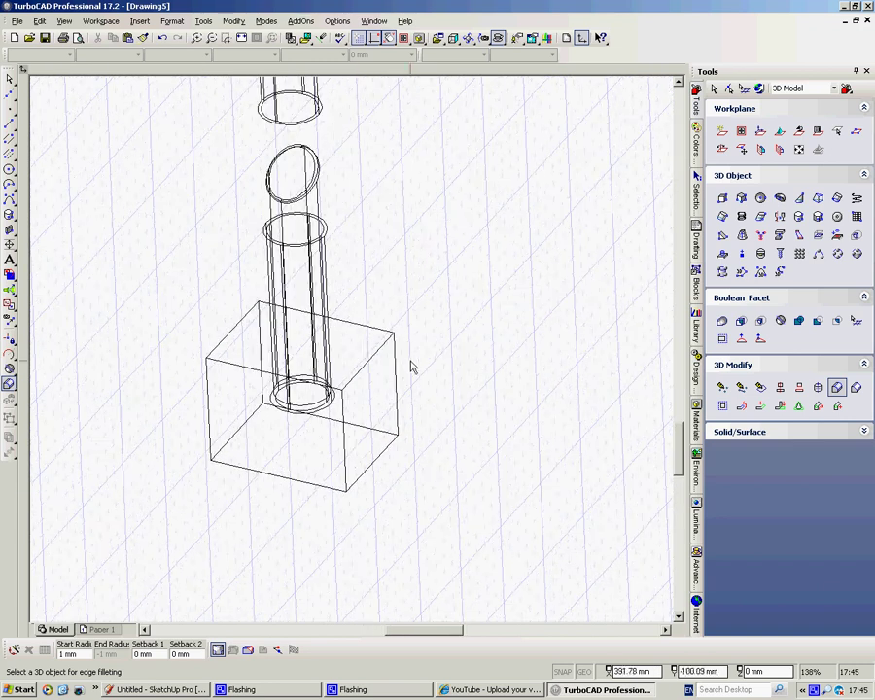
{"action": "left_click", "coordinate": [384, 345]}
{"action": "key", "text": "Escape"}
{"action": "key", "text": "Escape"}
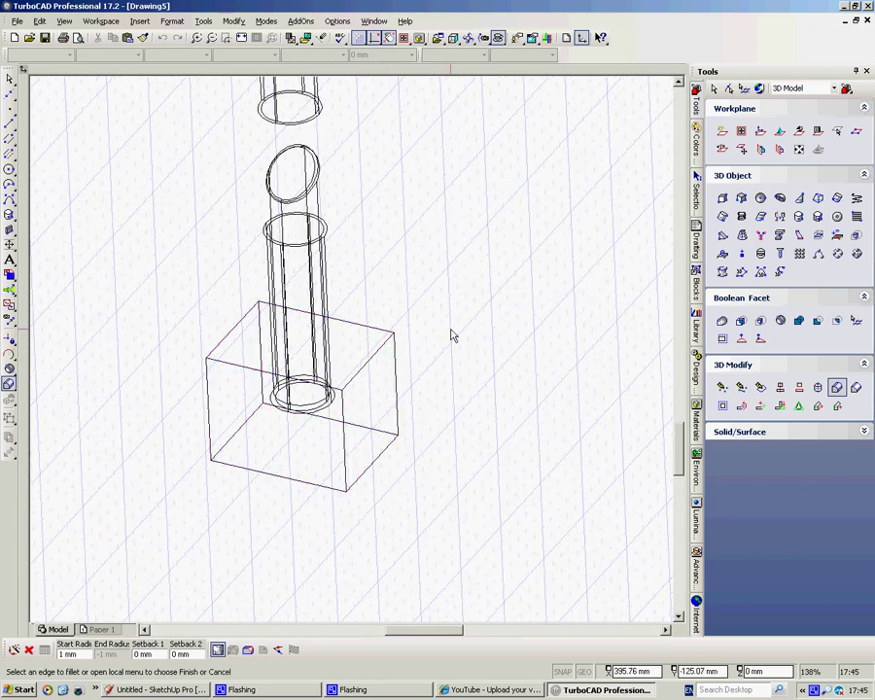
{"action": "left_click", "coordinate": [388, 342]}
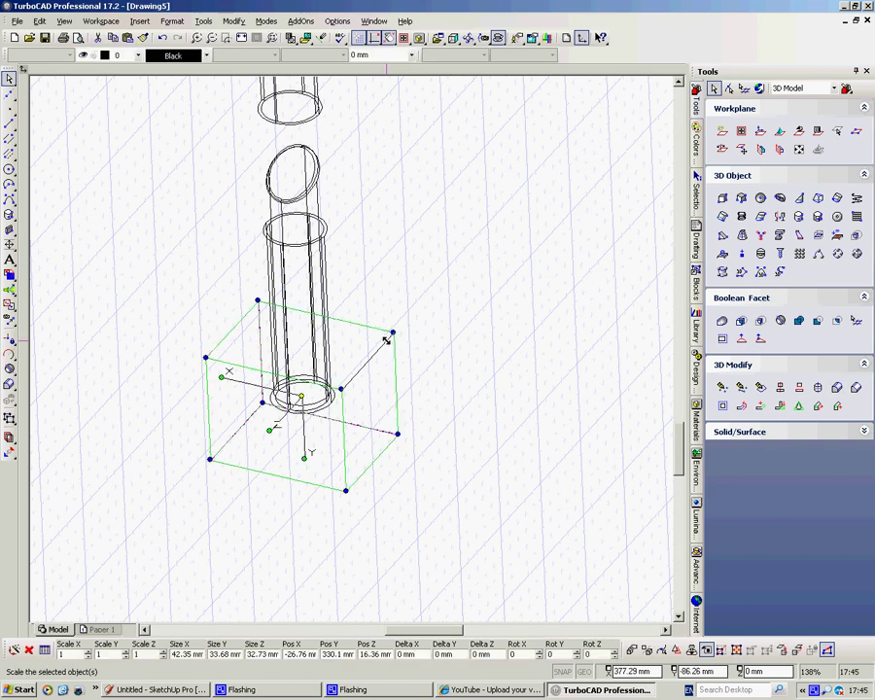
{"action": "key", "text": "Delete"}
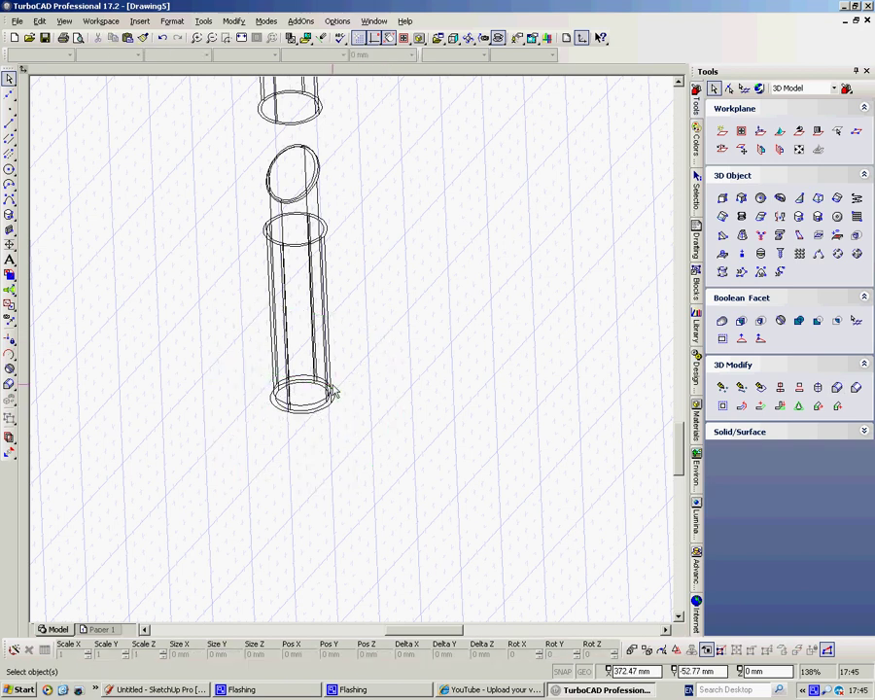
Set the workplane by the annular end face of the hollow cylinder part that holds the solid cylinder
{"action": "scroll", "coordinate": [340, 379], "scroll_direction": "down", "scroll_amount": 1}
{"action": "scroll", "coordinate": [353, 353], "scroll_direction": "up", "scroll_amount": 3}
{"action": "middle_click_drag", "start_coordinate": [363, 353], "coordinate": [404, 265]}
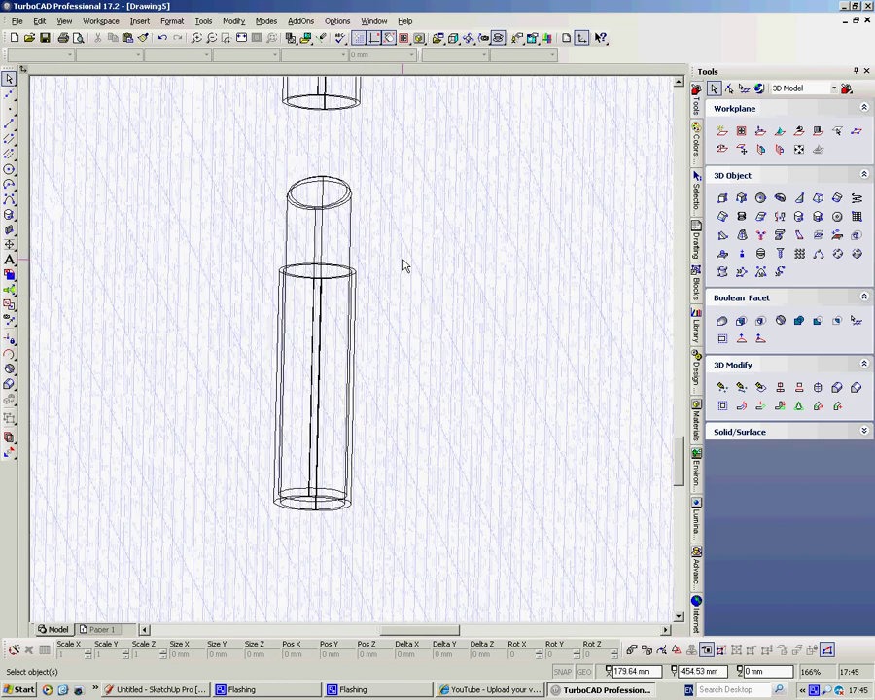
{"action": "left_click", "coordinate": [762, 151]}
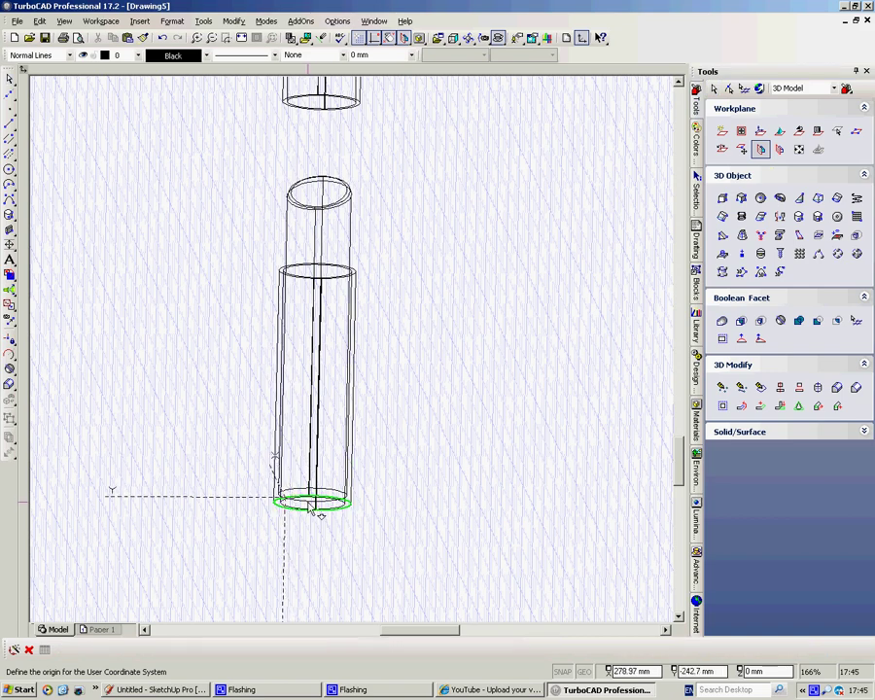
{"action": "left_click", "coordinate": [309, 508]}
{"action": "middle_click_drag", "start_coordinate": [189, 311], "coordinate": [248, 294]}
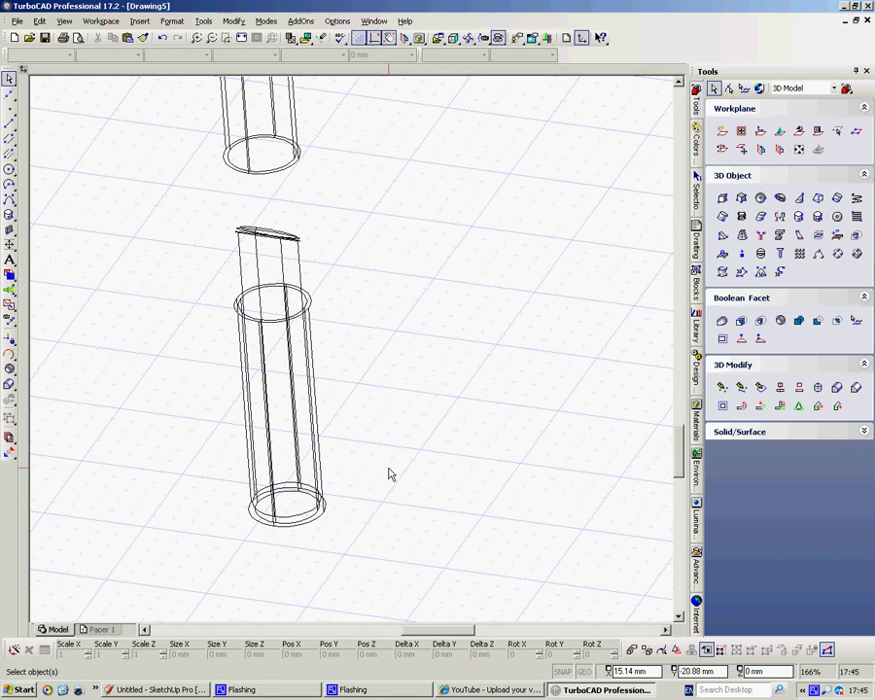
Create a box about 8 by 7 mm and 11 mm high, starting at the outer edge of the hollow cylinder's end
{"action": "scroll", "coordinate": [292, 493], "scroll_direction": "up", "scroll_amount": 2}
{"action": "middle_click_drag", "start_coordinate": [351, 290], "coordinate": [348, 318]}
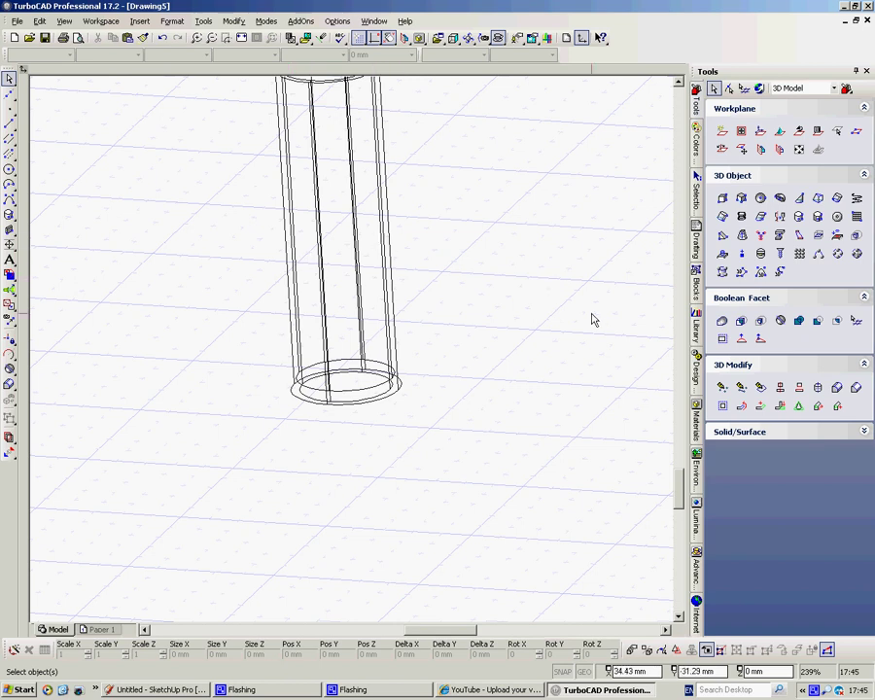
{"action": "left_click", "coordinate": [723, 199]}
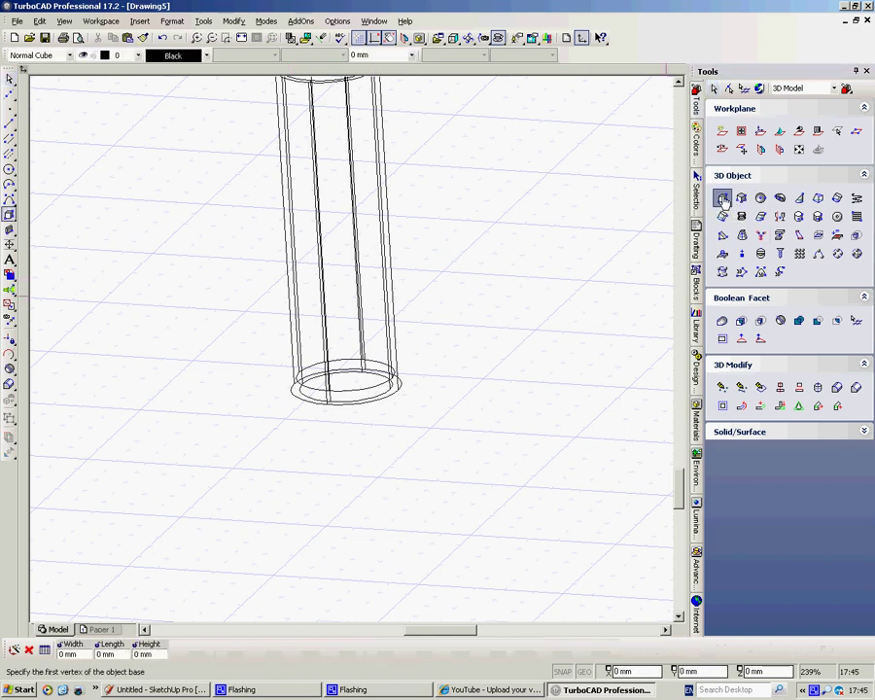
{"action": "left_click", "coordinate": [399, 387]}
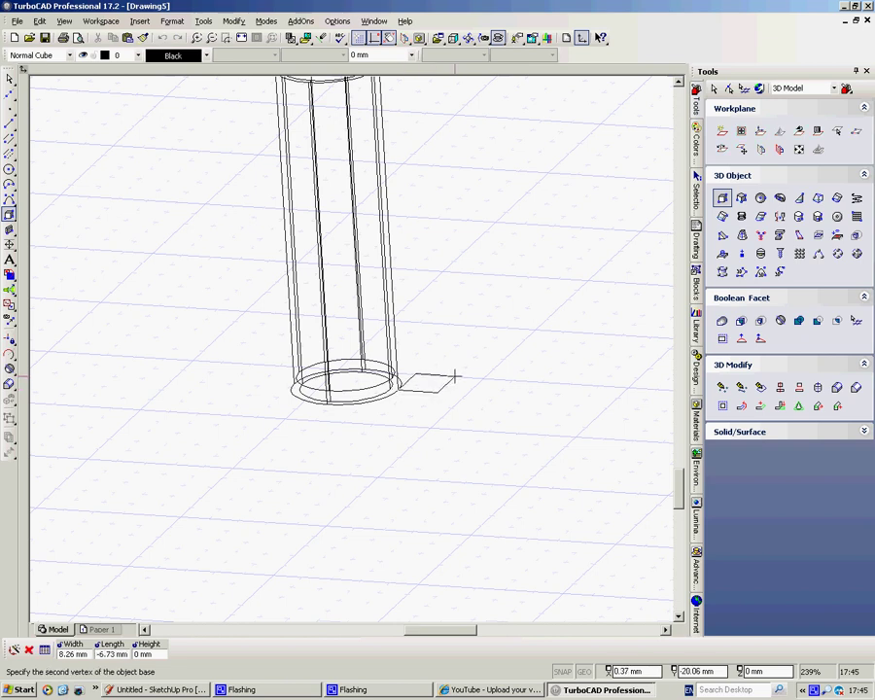
{"action": "left_click", "coordinate": [456, 376]}
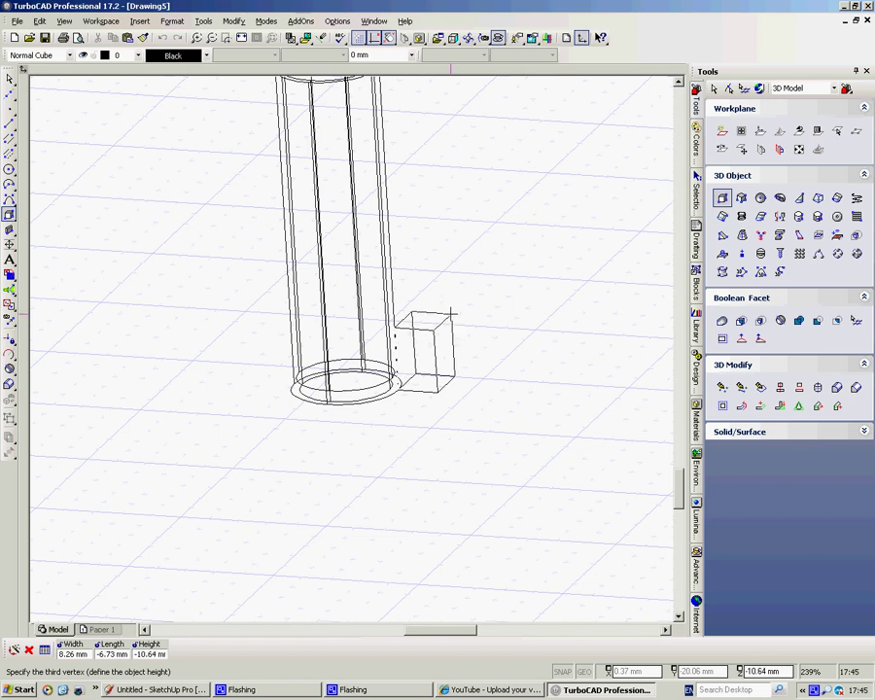
{"action": "left_click", "coordinate": [453, 309]}
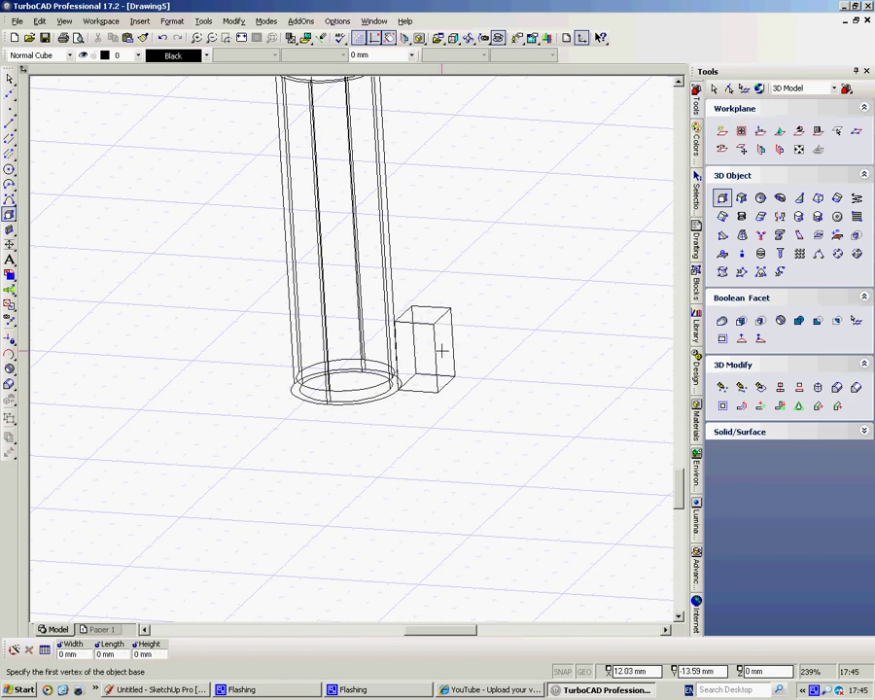
Set the workplane by a side face of the small box beside the hollow cylinder
{"action": "scroll", "coordinate": [416, 311], "scroll_direction": "up", "scroll_amount": 1}
{"action": "scroll", "coordinate": [352, 349], "scroll_direction": "down", "scroll_amount": 2}
{"action": "scroll", "coordinate": [352, 347], "scroll_direction": "up", "scroll_amount": 3}
{"action": "scroll", "coordinate": [355, 349], "scroll_direction": "down", "scroll_amount": 3}
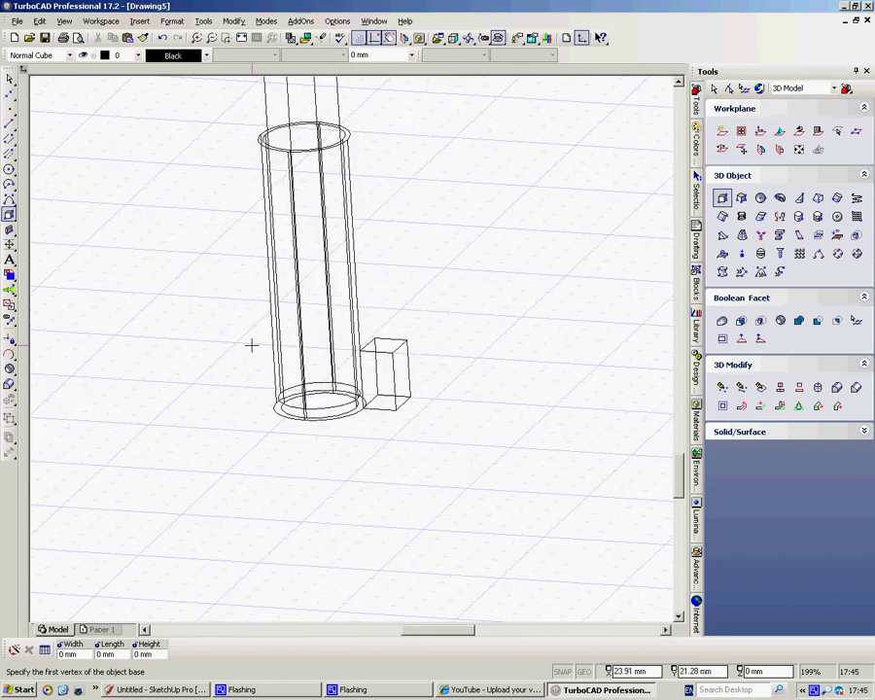
{"action": "scroll", "coordinate": [348, 357], "scroll_direction": "up", "scroll_amount": 3}
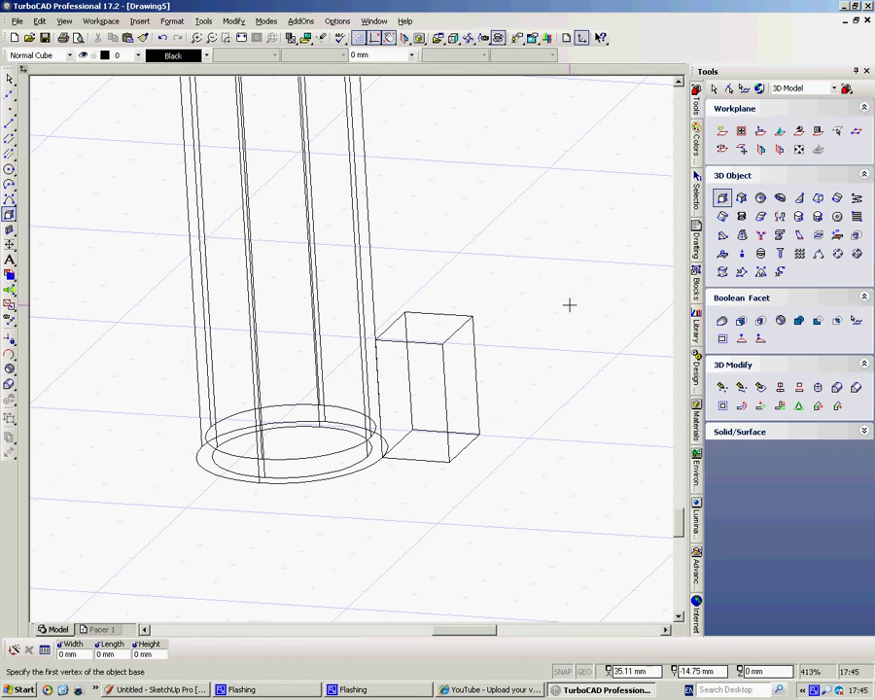
{"action": "left_click", "coordinate": [762, 150]}
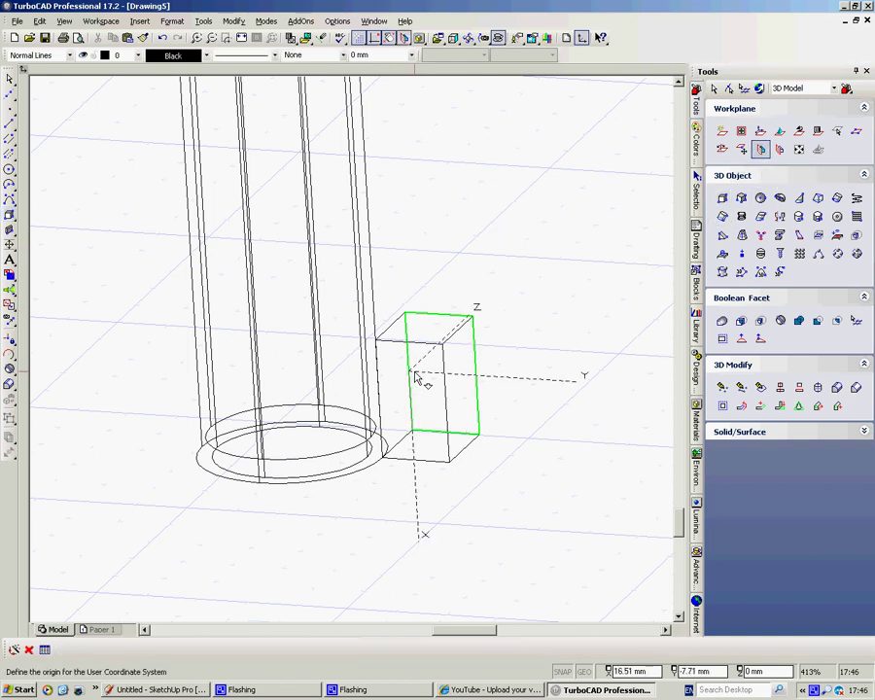
{"action": "middle_click_drag", "start_coordinate": [510, 363], "coordinate": [536, 345], "text": "shift"}
{"action": "left_click", "coordinate": [407, 412]}
{"action": "middle_click_drag", "start_coordinate": [539, 360], "coordinate": [573, 326], "text": "shift"}
{"action": "right_click", "coordinate": [573, 327]}
{"action": "left_click", "coordinate": [353, 373]}
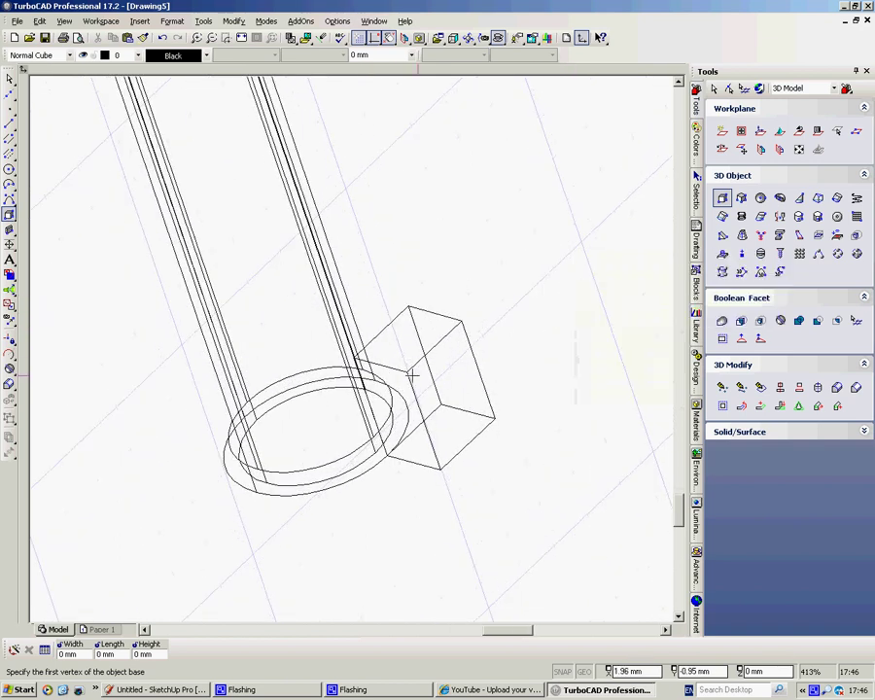
{"action": "middle_click_drag", "start_coordinate": [399, 277], "coordinate": [278, 471], "text": "shift"}
{"action": "left_click", "coordinate": [296, 387]}
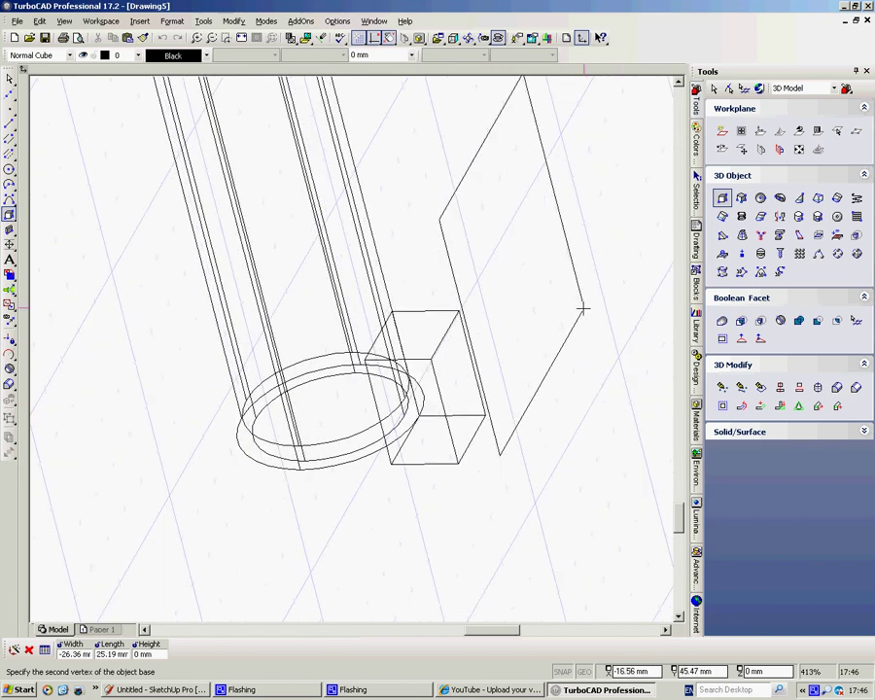
{"action": "right_click", "coordinate": [579, 235]}
{"action": "left_click", "coordinate": [603, 322]}
{"action": "key", "text": "Right"}
{"action": "middle_click_drag", "start_coordinate": [452, 368], "coordinate": [395, 388], "text": "shift"}
{"action": "middle_click_drag", "start_coordinate": [566, 336], "coordinate": [427, 455], "text": "shift"}
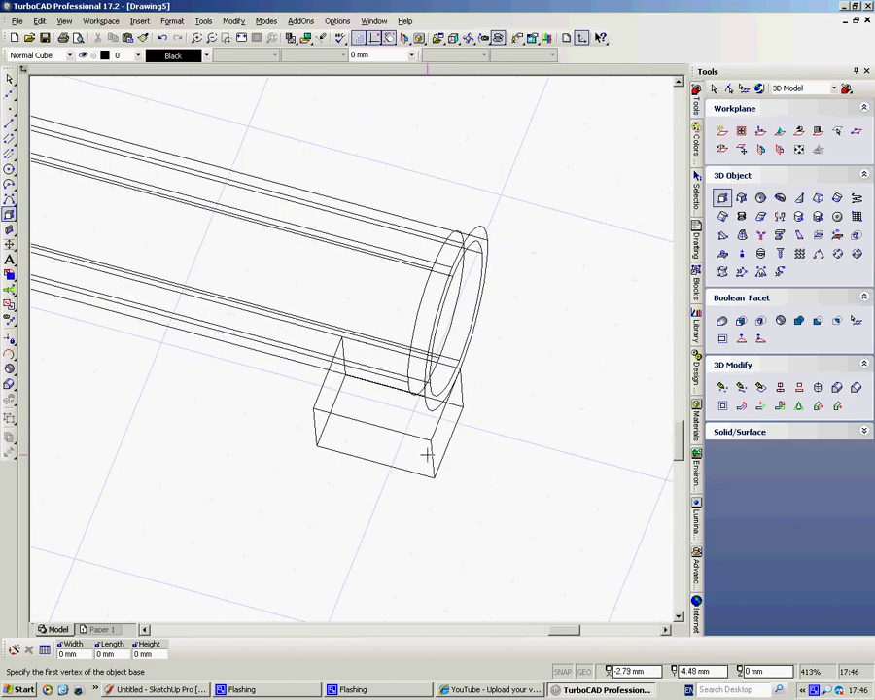
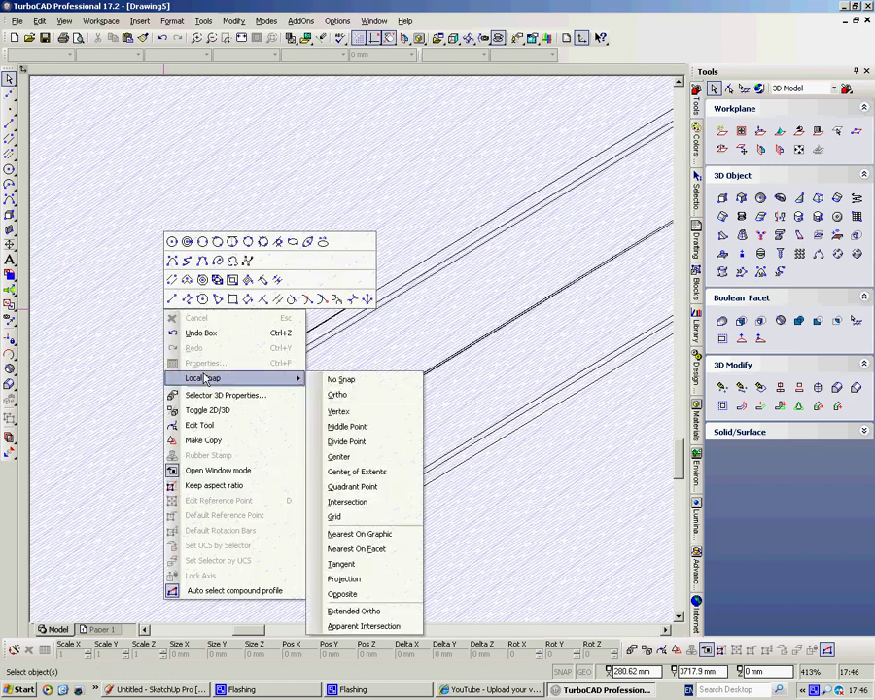
{"action": "left_click", "coordinate": [153, 250]}
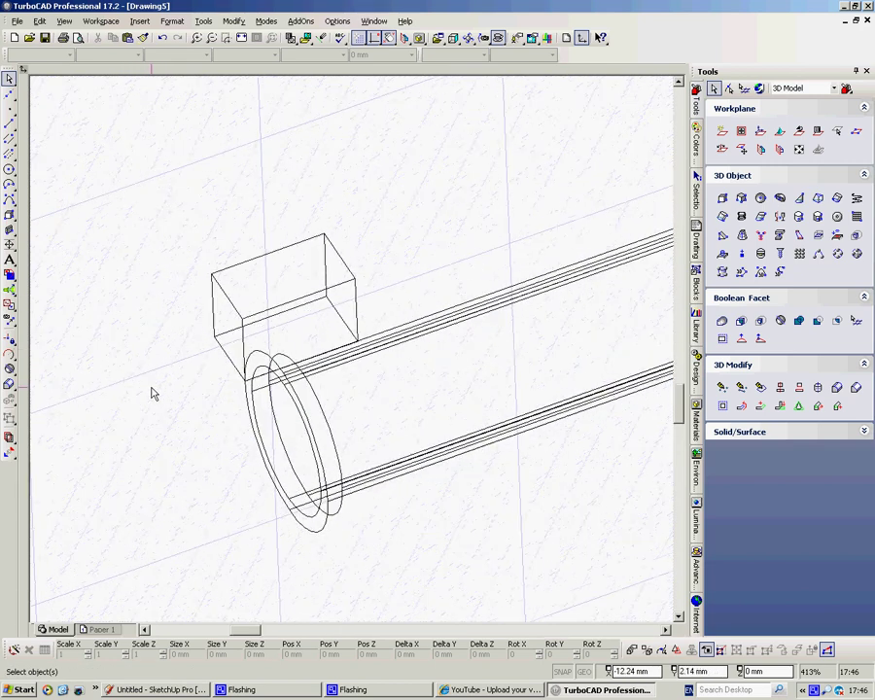
Set the workplane by the small box's side face that meets the hollow cylinder along its vertical edge
{"action": "middle_click_drag", "start_coordinate": [557, 252], "coordinate": [46, 566]}
{"action": "scroll", "coordinate": [312, 379], "scroll_direction": "down", "scroll_amount": 3}
{"action": "middle_click_drag", "start_coordinate": [190, 453], "coordinate": [283, 551], "text": "shift"}
{"action": "scroll", "coordinate": [287, 535], "scroll_direction": "up", "scroll_amount": 2}
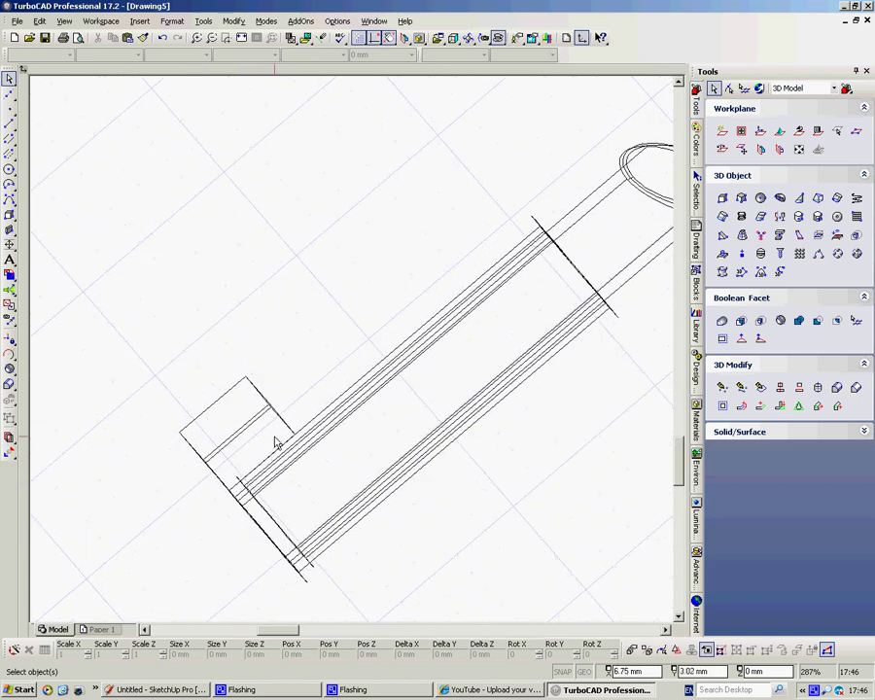
{"action": "scroll", "coordinate": [356, 354], "scroll_direction": "up", "scroll_amount": 5}
{"action": "scroll", "coordinate": [343, 359], "scroll_direction": "up", "scroll_amount": 1}
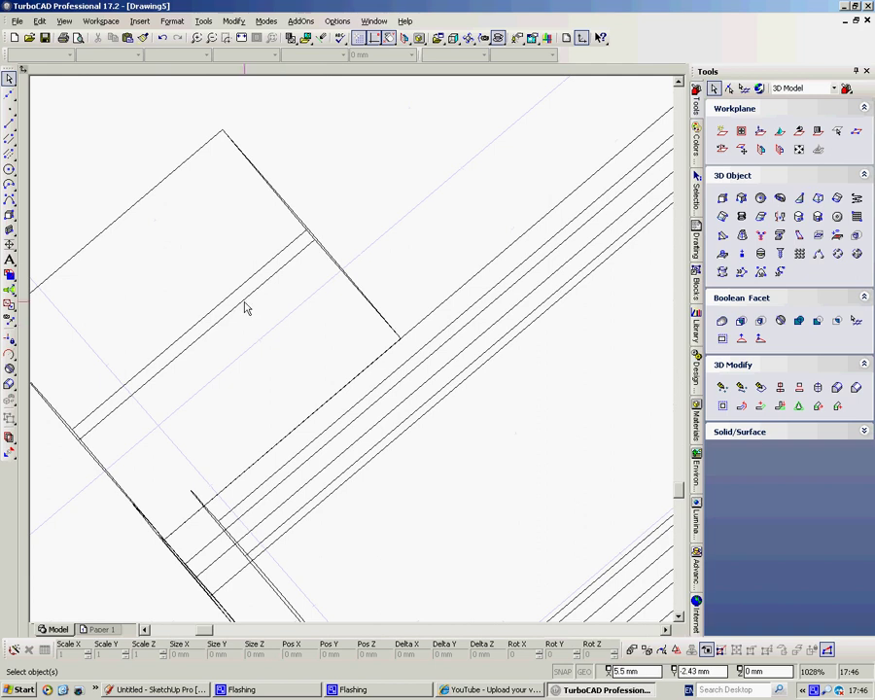
{"action": "left_click_drag", "start_coordinate": [466, 37], "coordinate": [493, 146]}
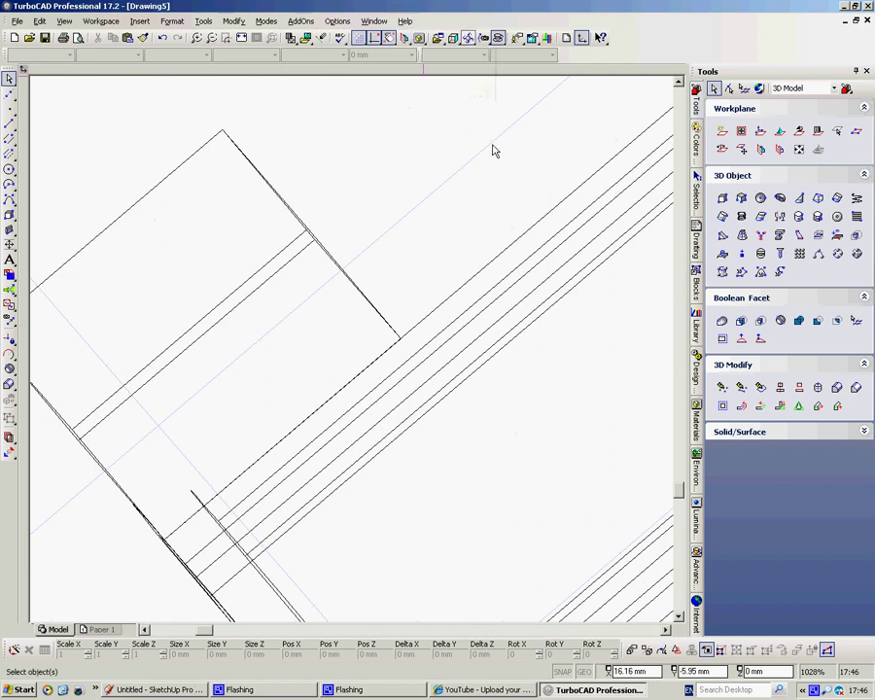
{"action": "left_click_drag", "start_coordinate": [543, 162], "coordinate": [515, 294]}
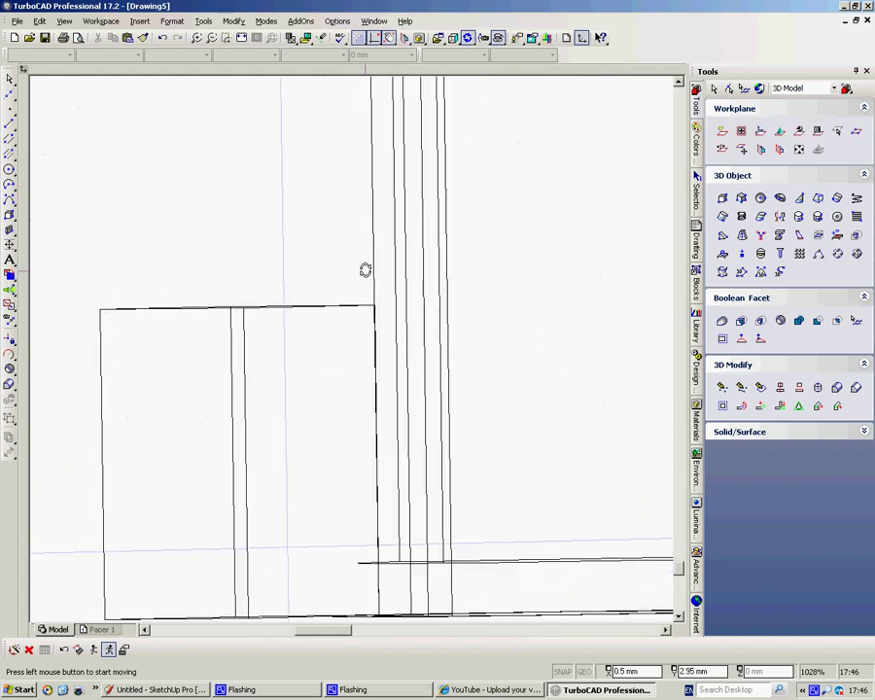
{"action": "key", "text": "Escape"}
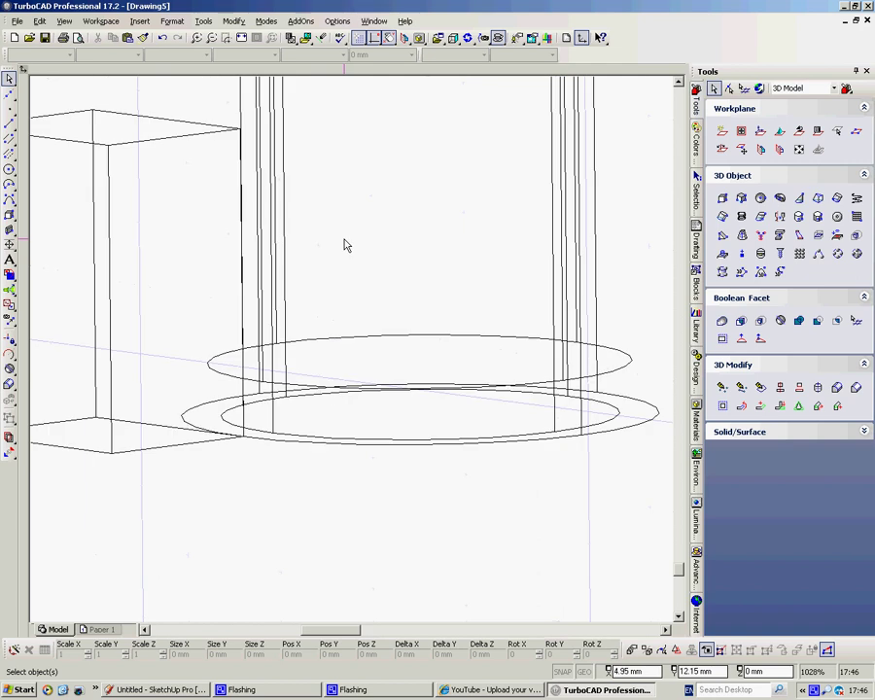
{"action": "scroll", "coordinate": [353, 352], "scroll_direction": "up", "scroll_amount": 2}
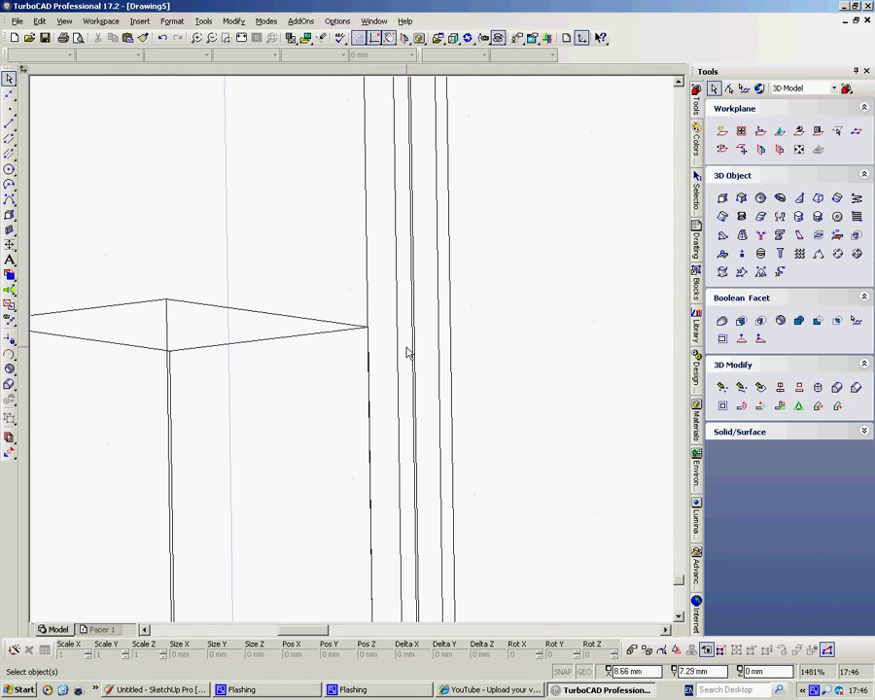
{"action": "left_click", "coordinate": [761, 148]}
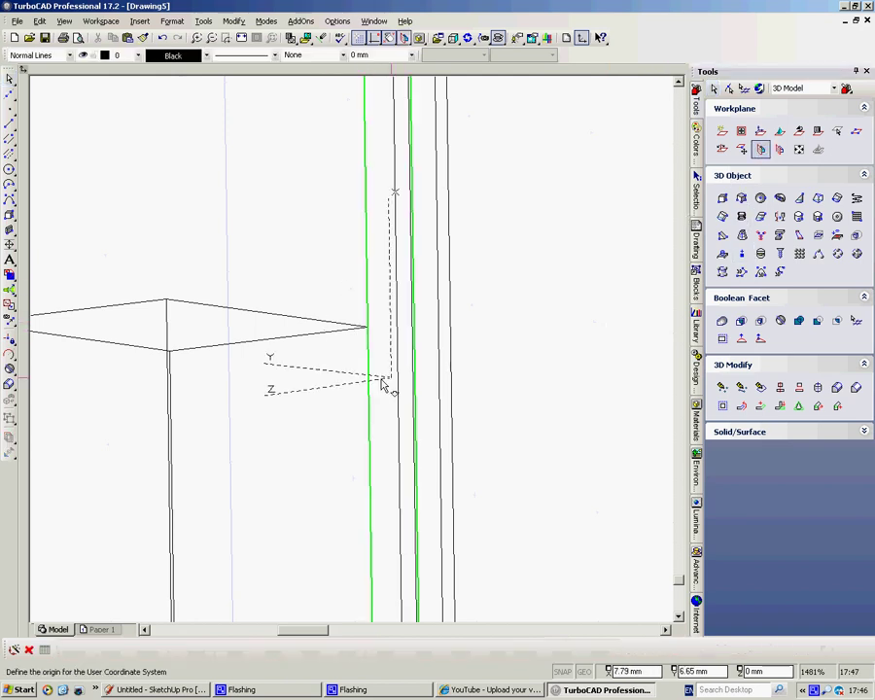
{"action": "left_click", "coordinate": [317, 381]}
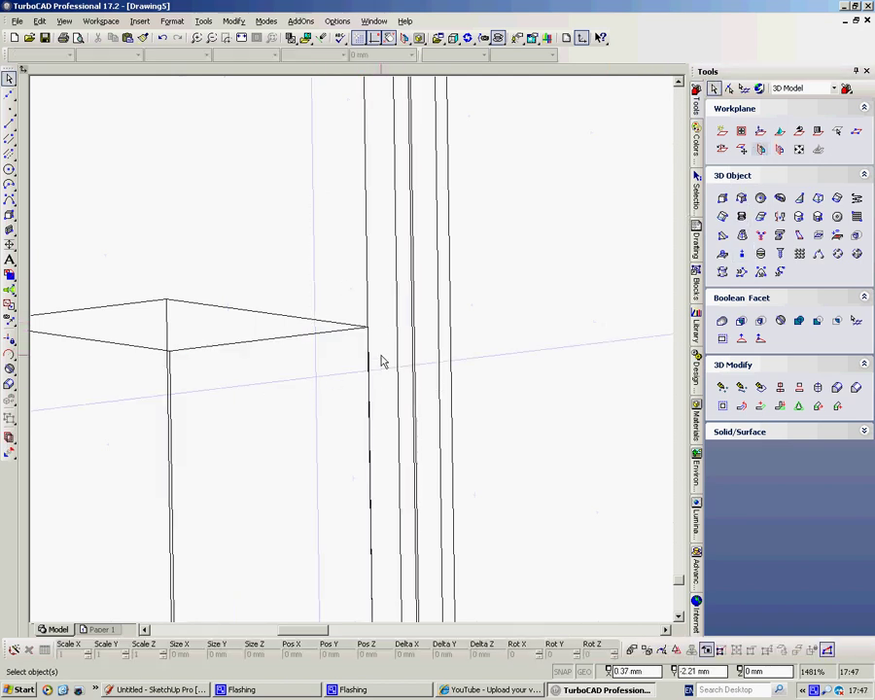
Draw a circle of about 0.9 mm radius centred on the small box's upper corner at the hollow cylinder's wall
{"action": "right_click", "coordinate": [531, 223]}
{"action": "left_click", "coordinate": [538, 229]}
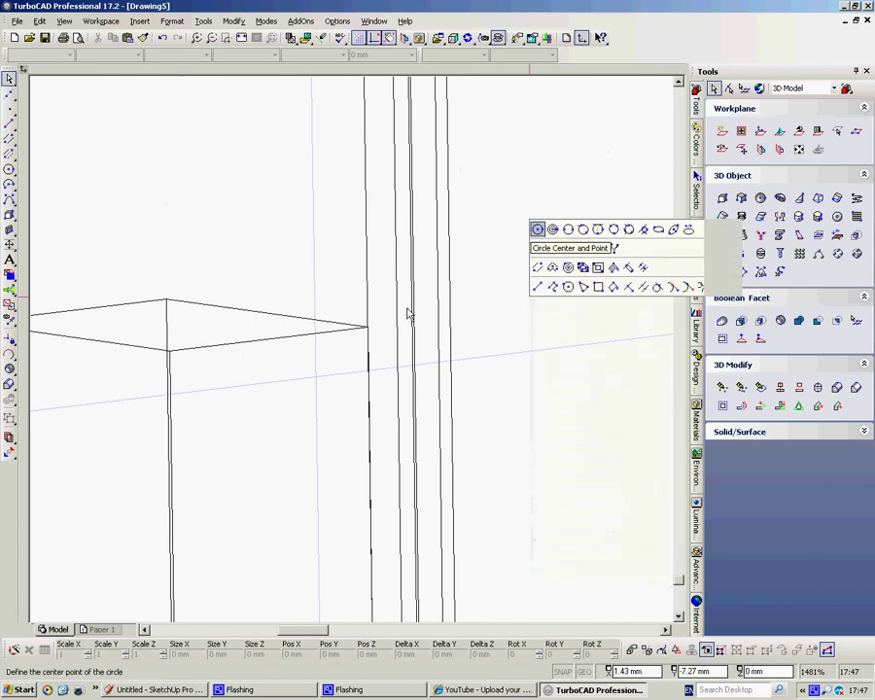
{"action": "left_click", "coordinate": [368, 328]}
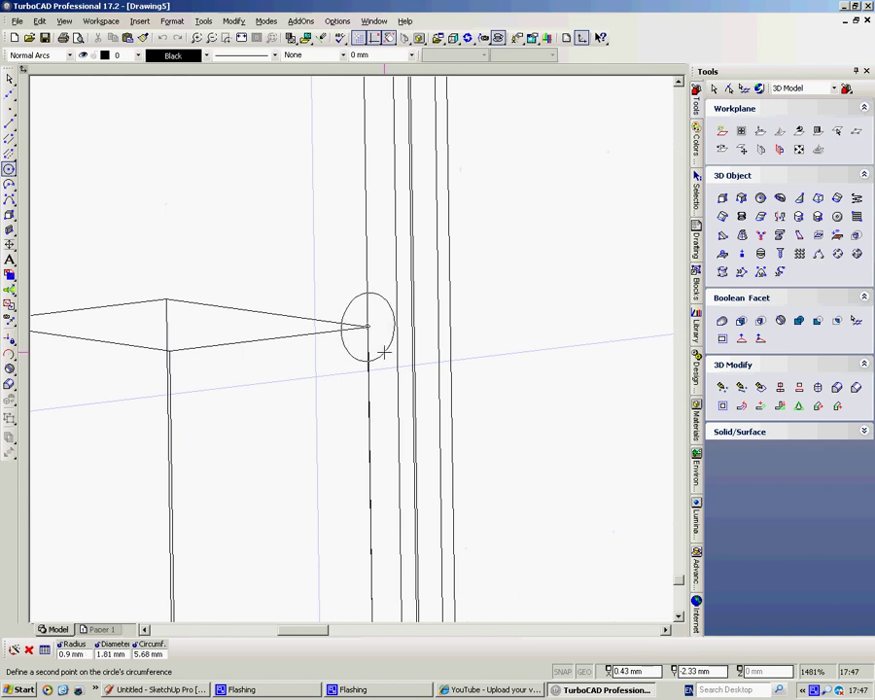
{"action": "left_click", "coordinate": [386, 354]}
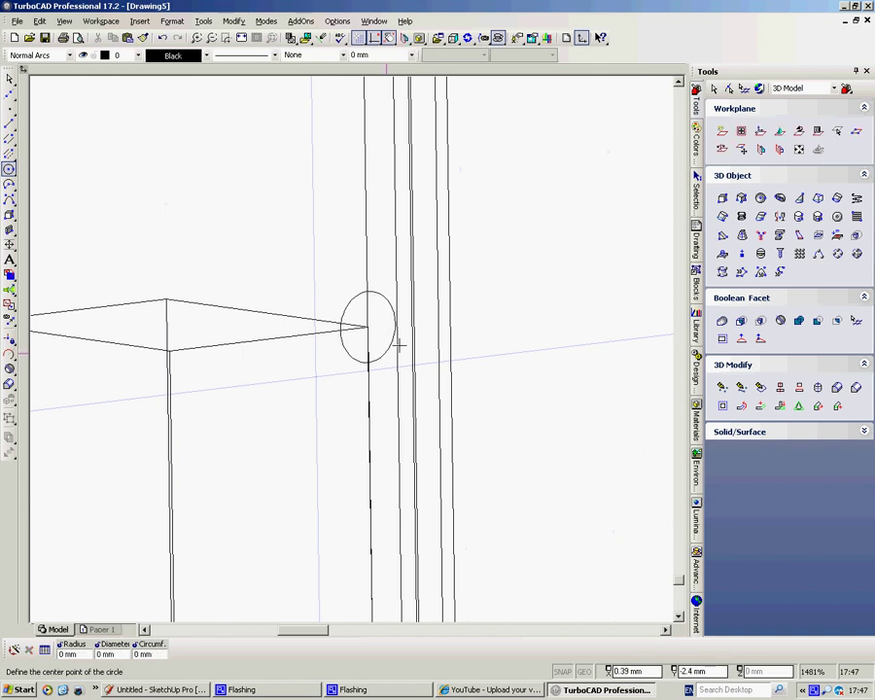
{"action": "key", "text": "Escape"}
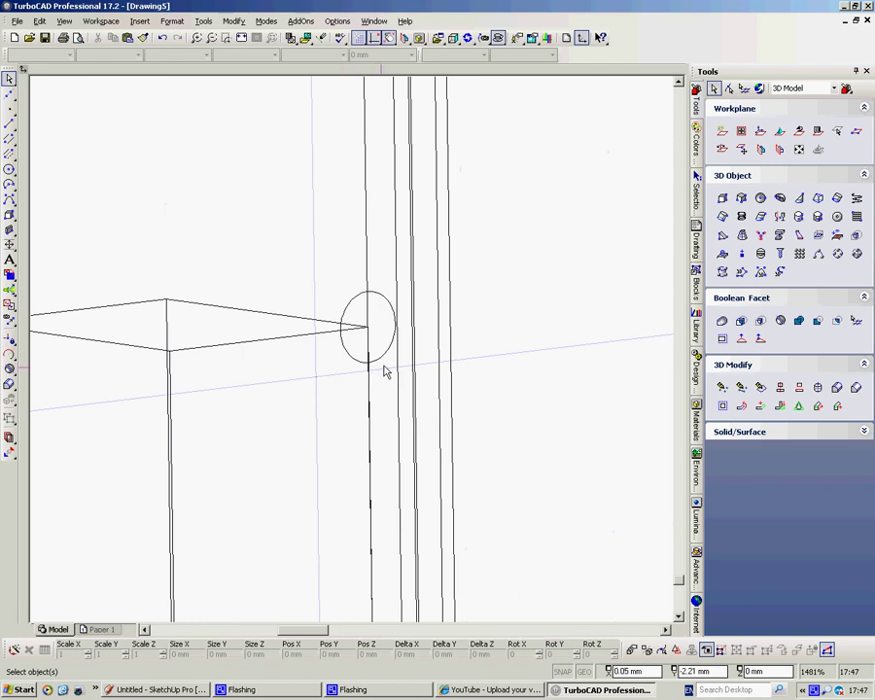
Split the small circle at its upper and lower points on the box's vertical edge and delete the half inside the hollow cylinder
{"action": "left_click", "coordinate": [235, 24]}
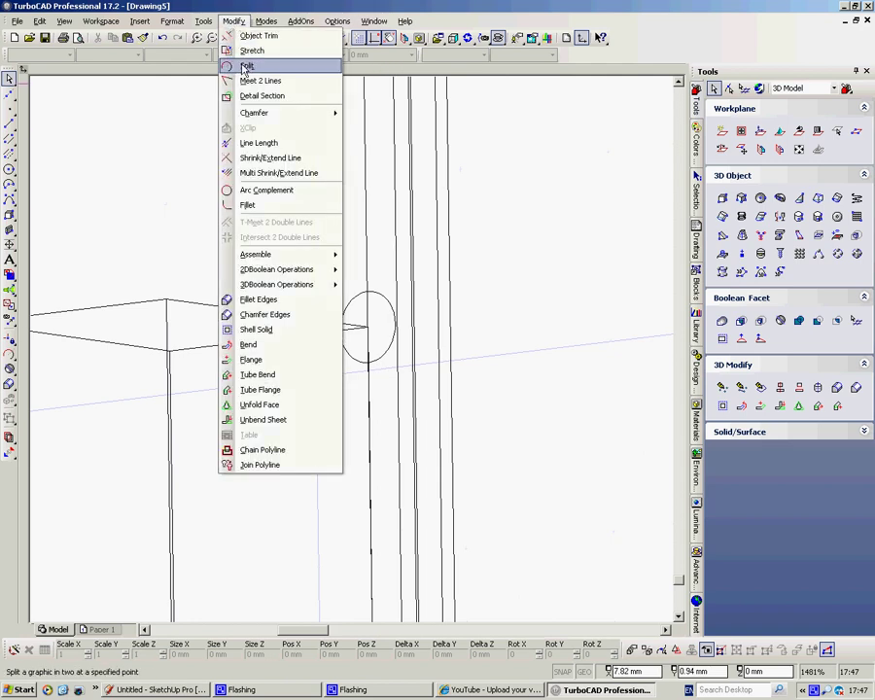
{"action": "left_click", "coordinate": [246, 66]}
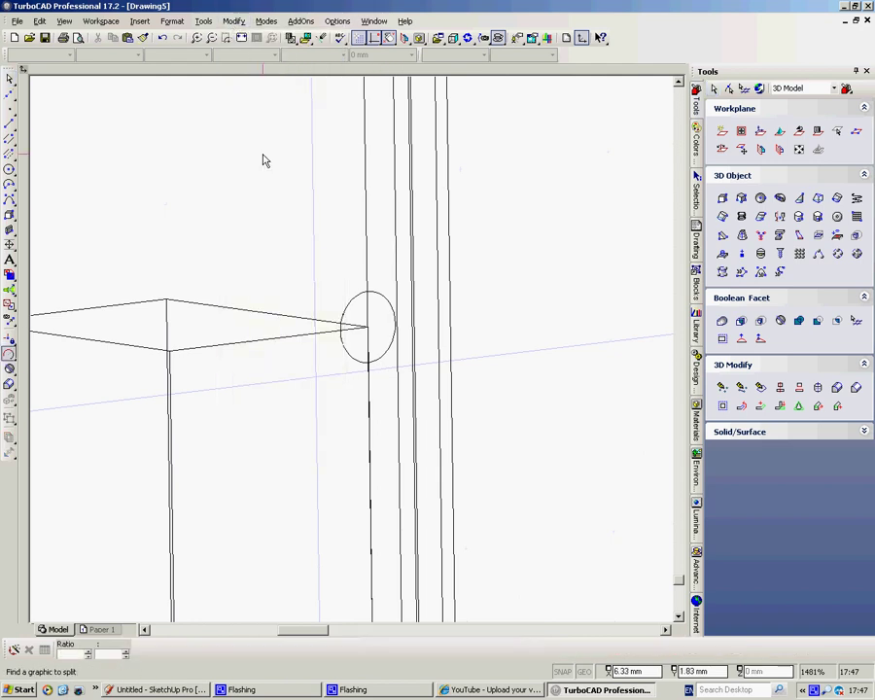
{"action": "left_click", "coordinate": [371, 295]}
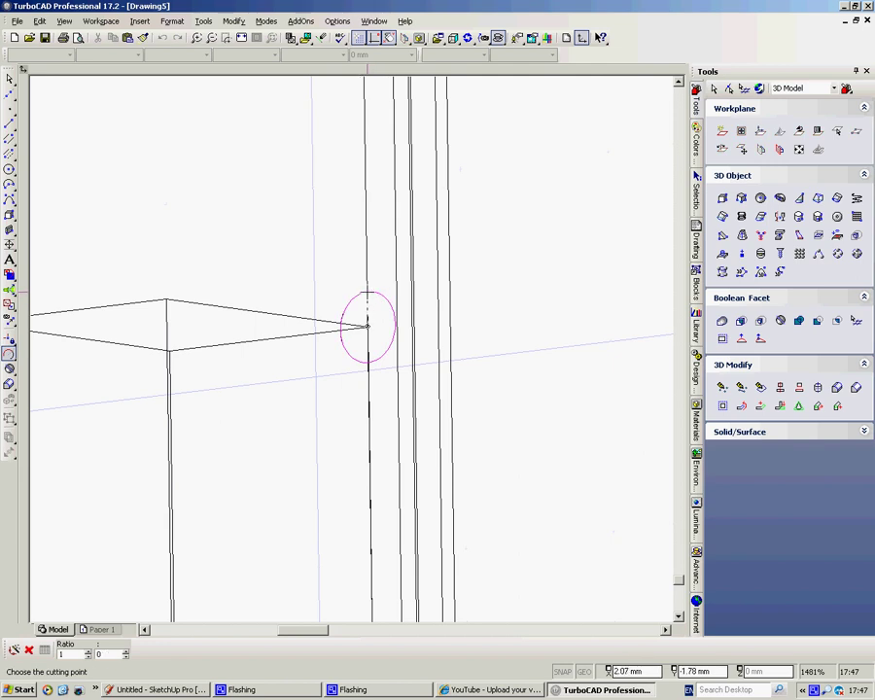
{"action": "left_click", "coordinate": [367, 292]}
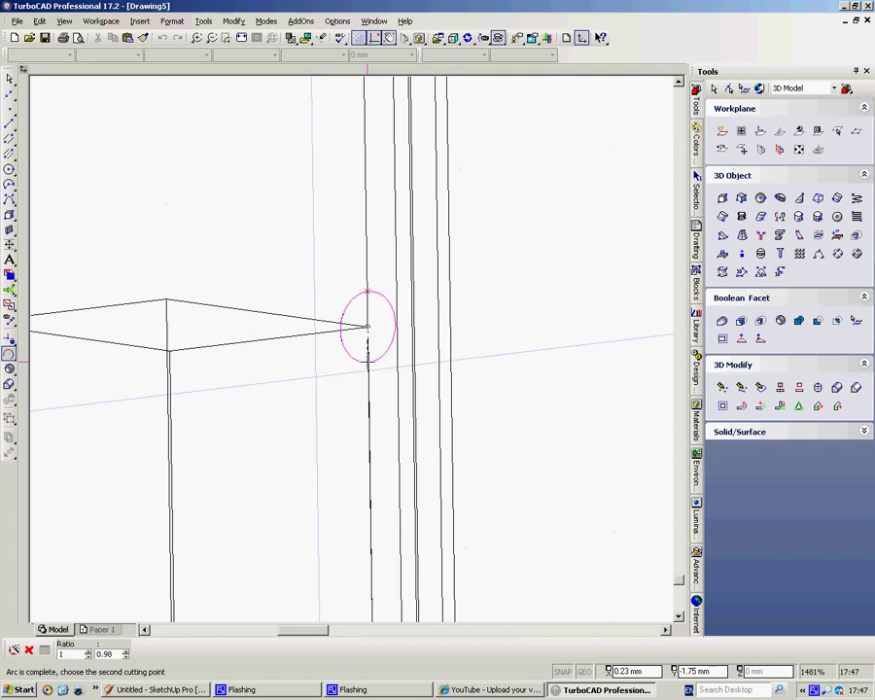
{"action": "left_click", "coordinate": [367, 359]}
{"action": "key", "text": "space"}
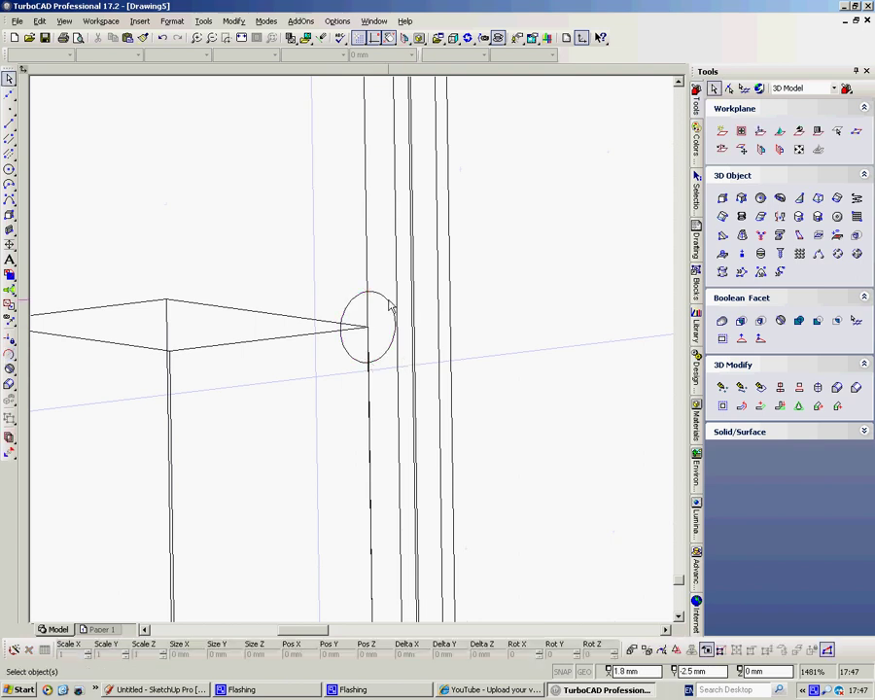
{"action": "left_click", "coordinate": [385, 304]}
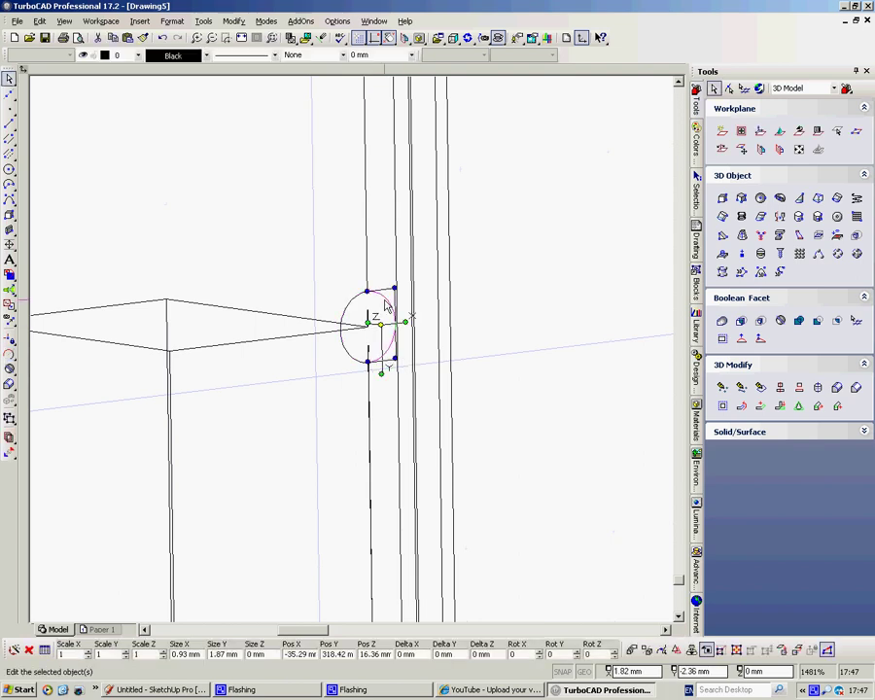
{"action": "key", "text": "Delete"}
Set the workplane by the top face of the small box beside the hollow cylinder
{"action": "scroll", "coordinate": [354, 351], "scroll_direction": "down", "scroll_amount": 3}
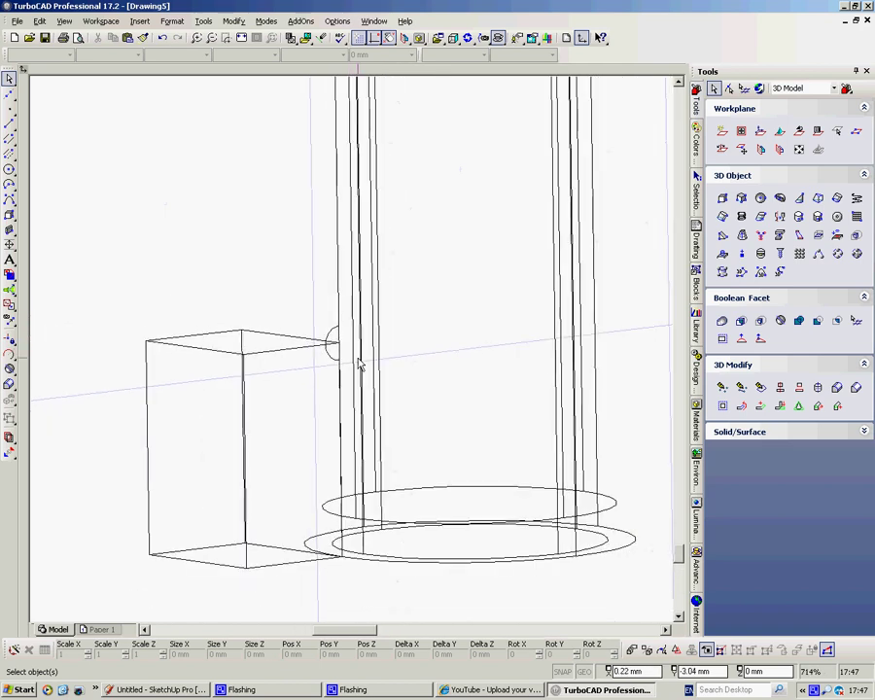
{"action": "middle_click_drag", "start_coordinate": [314, 366], "coordinate": [322, 376], "text": "shift"}
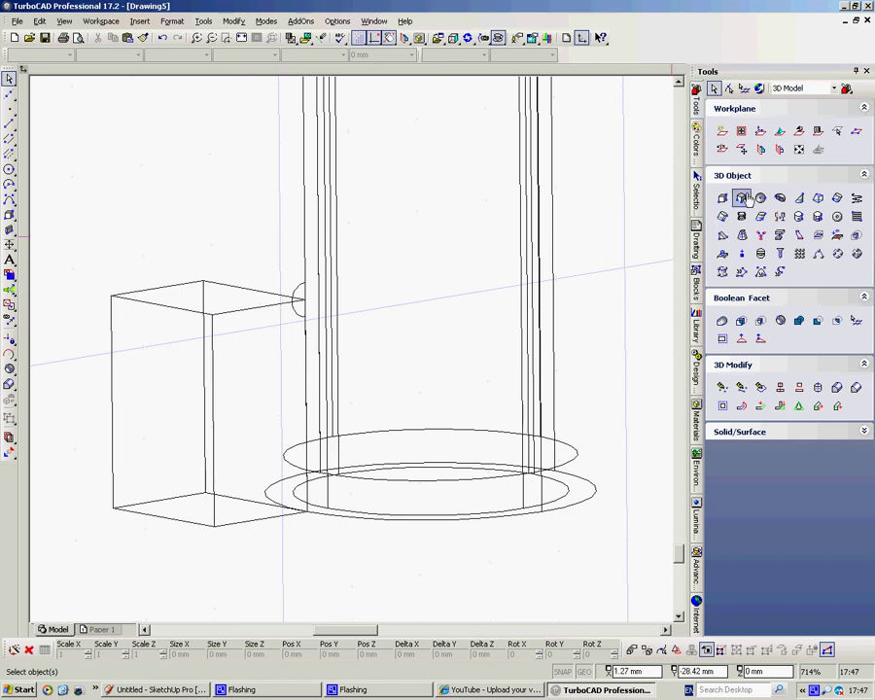
{"action": "left_click", "coordinate": [760, 151]}
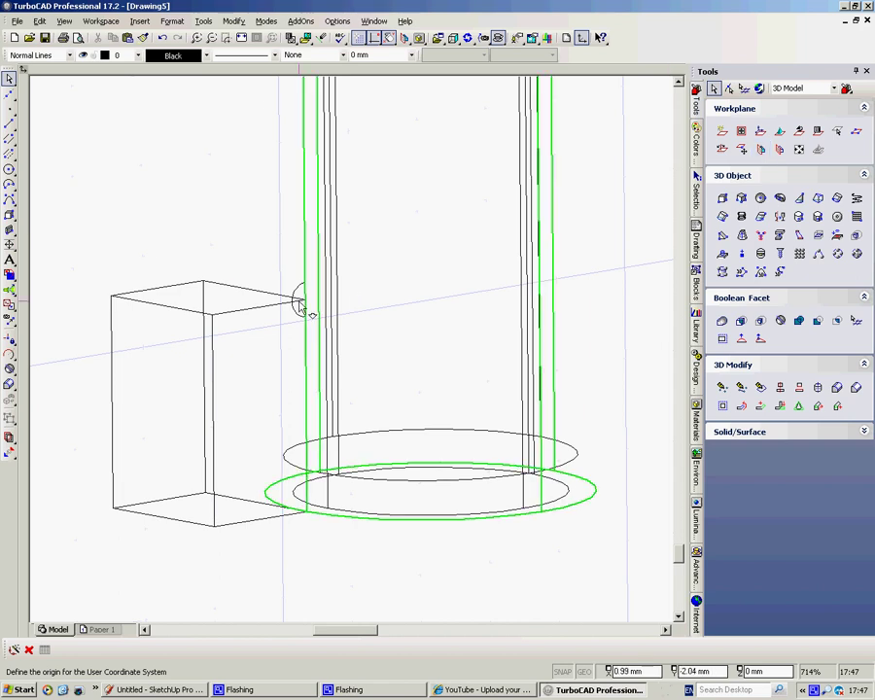
{"action": "left_click", "coordinate": [242, 306]}
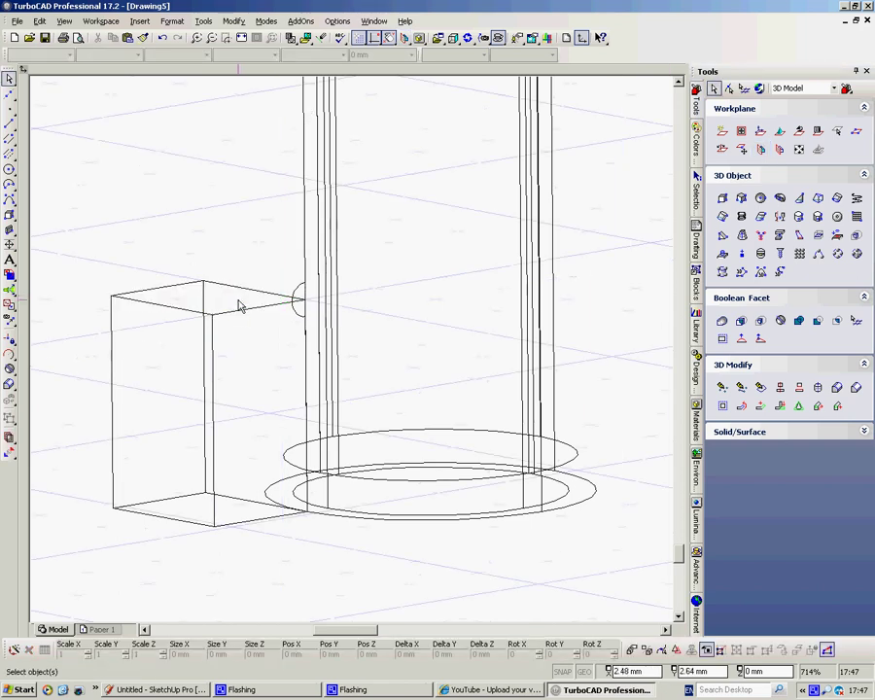
Draw a circle of about 10 mm radius centred on the cylinder's axis, reaching out to the small half-circle profile
{"action": "right_click", "coordinate": [269, 154]}
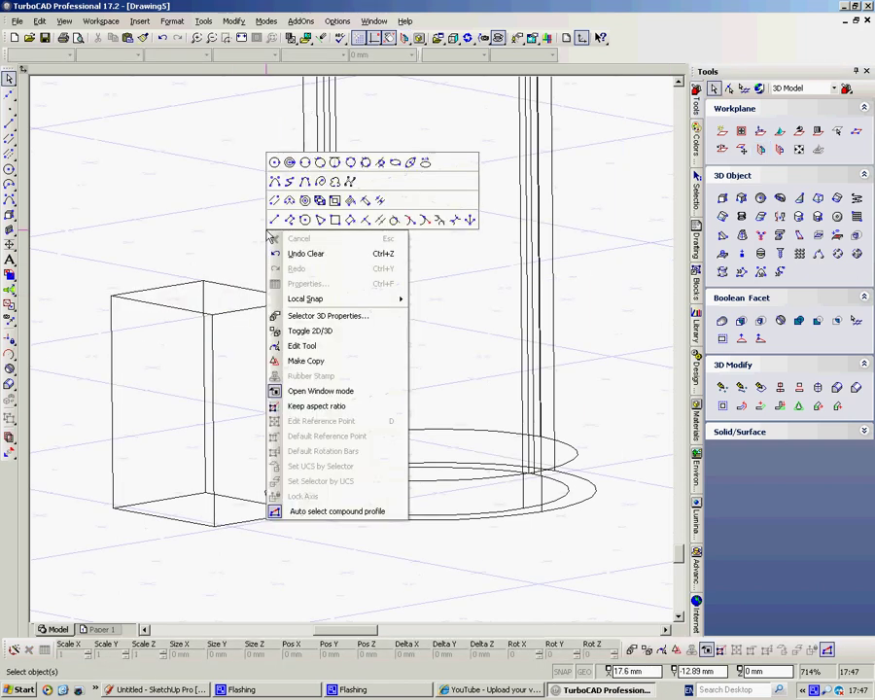
{"action": "left_click", "coordinate": [275, 162]}
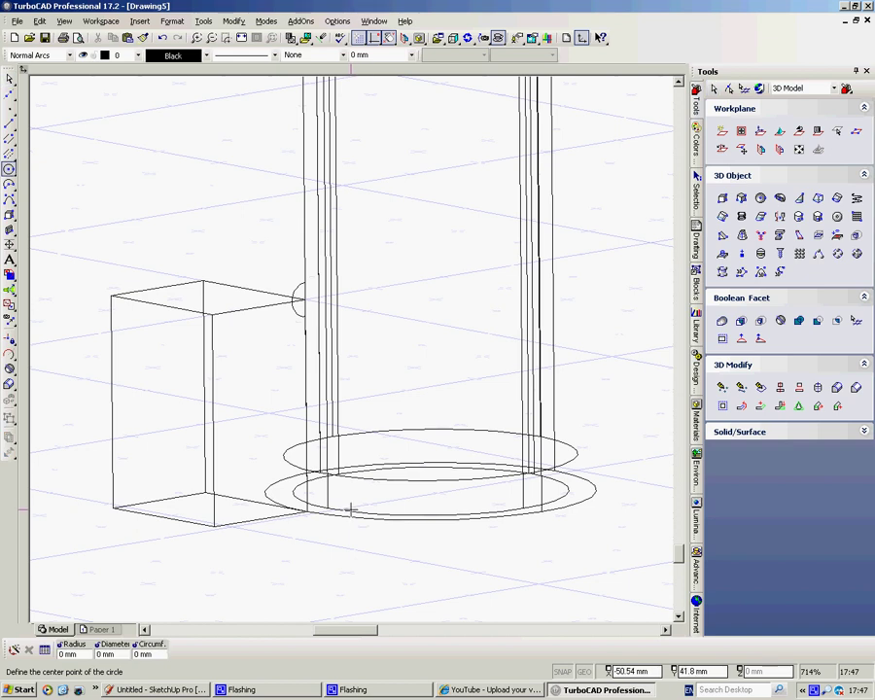
{"action": "key", "text": "c"}
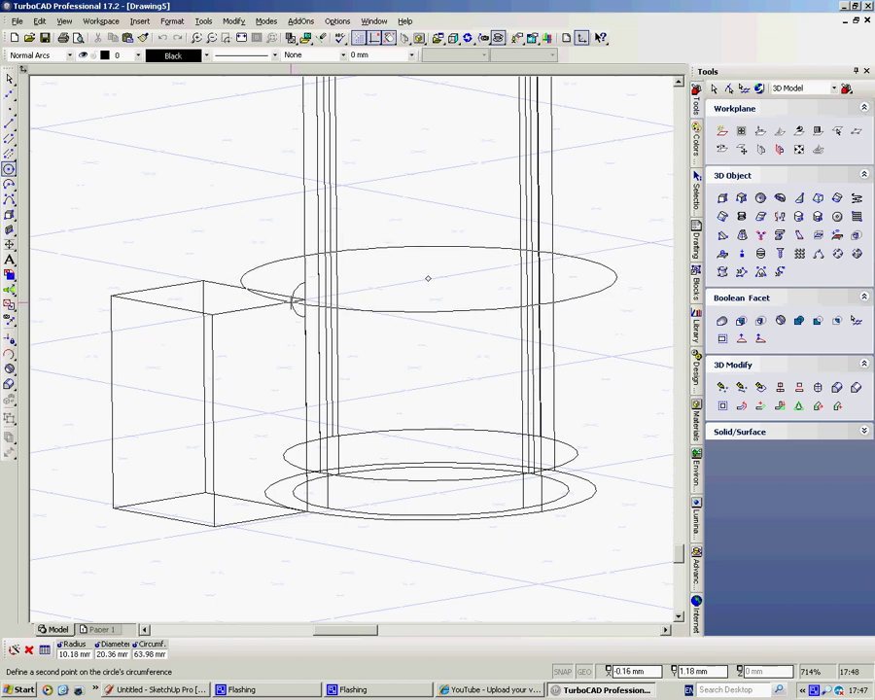
{"action": "scroll", "coordinate": [292, 303], "scroll_direction": "up", "scroll_amount": 3}
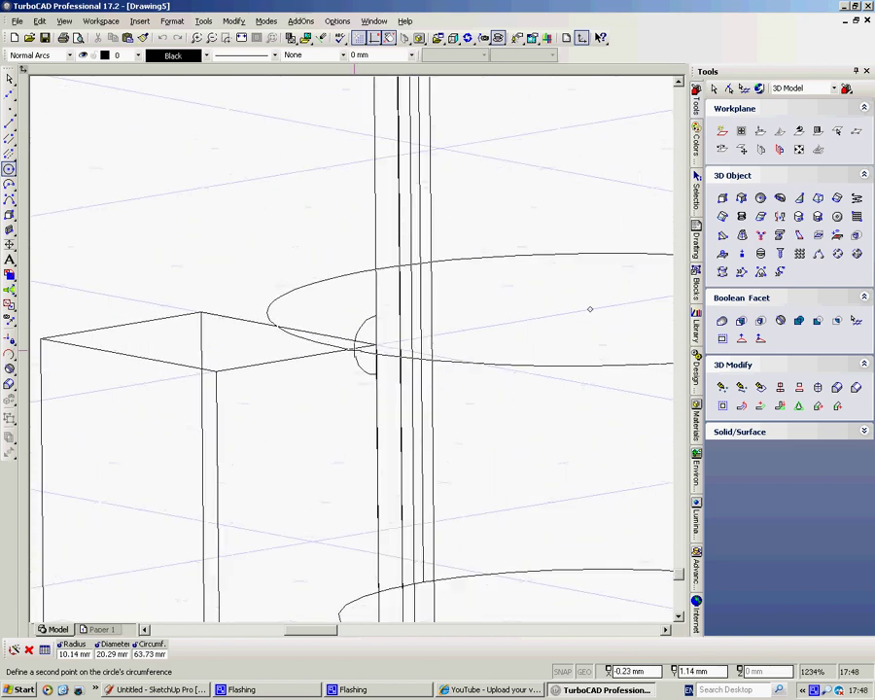
{"action": "left_click", "coordinate": [354, 349]}
{"action": "scroll", "coordinate": [353, 346], "scroll_direction": "down", "scroll_amount": 3}
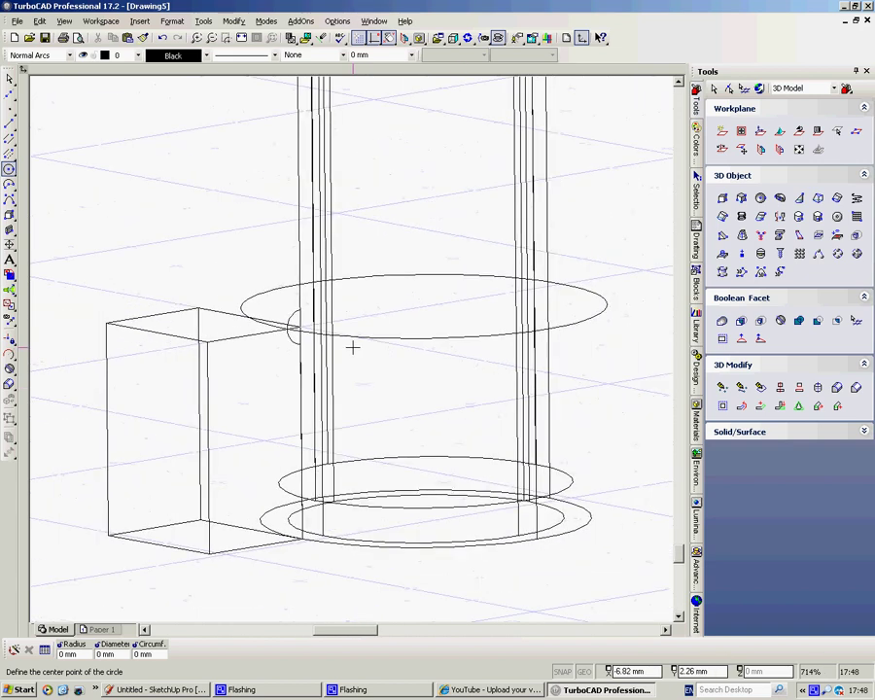
{"action": "key", "text": "space"}
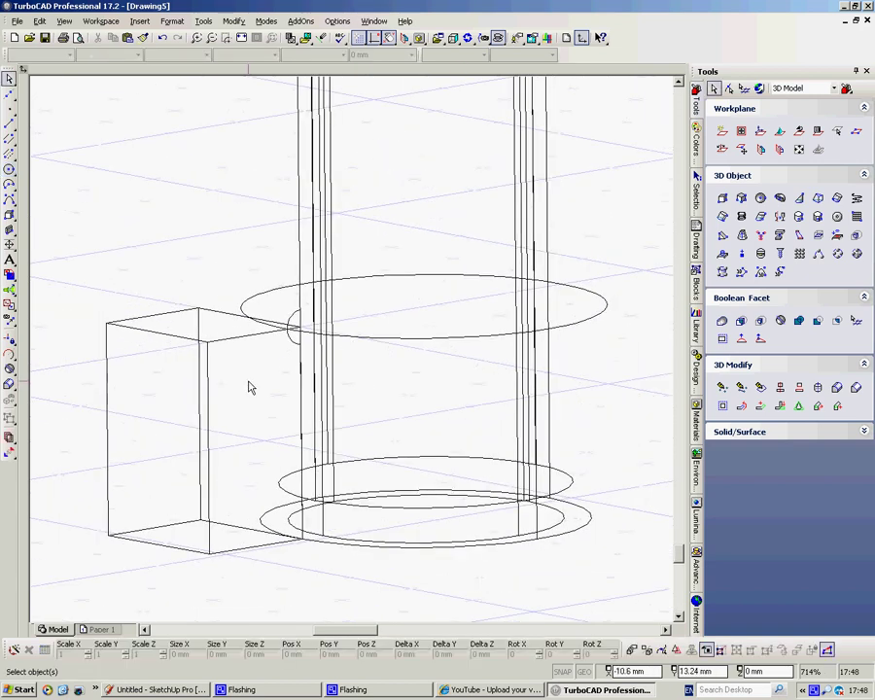
Delete the small box beside the hollow cylinder, keeping the half-circle profile and the large circle
{"action": "left_click", "coordinate": [167, 317]}
{"action": "key", "text": "Delete"}
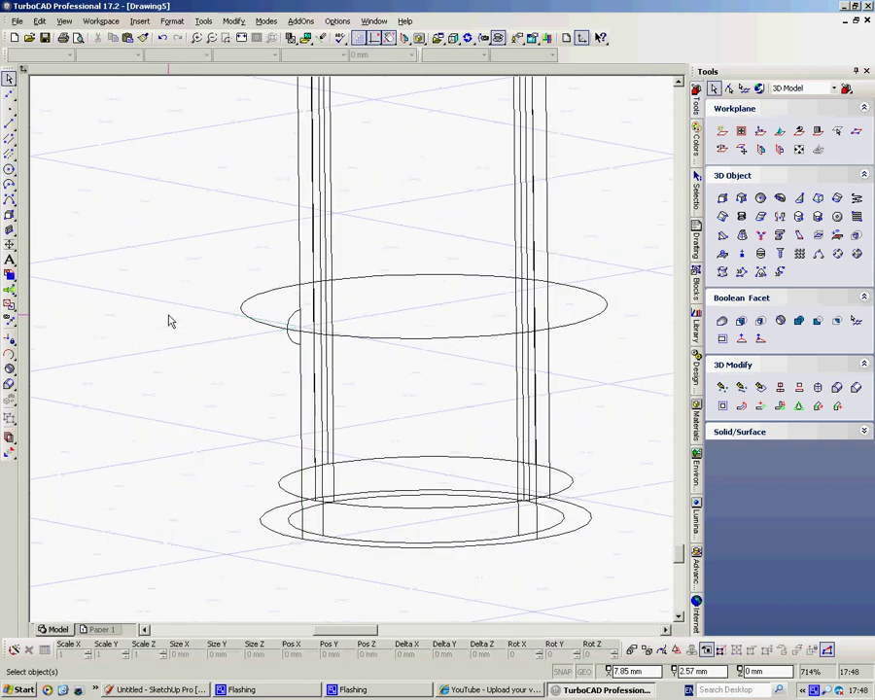
{"action": "mouse_move", "coordinate": [242, 359]}
{"action": "middle_mouse_down"}
{"action": "mouse_move", "coordinate": [255, 370]}
{"action": "mouse_move", "coordinate": [247, 352]}
{"action": "middle_mouse_up"}
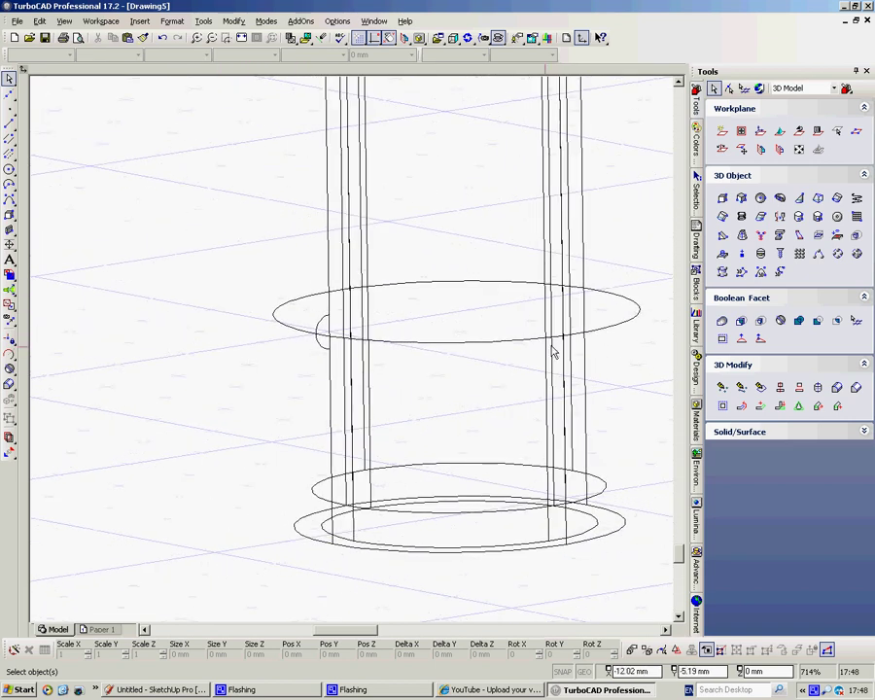
Sweep the half-circle profile along the large circle to form a ring around the hollow cylinder
{"action": "left_click", "coordinate": [722, 216]}
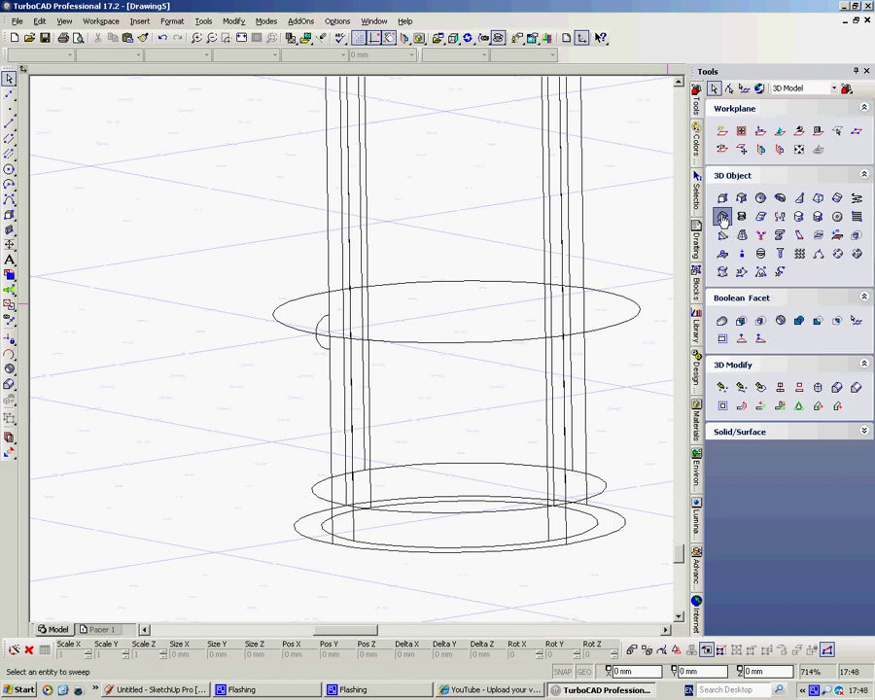
{"action": "left_click", "coordinate": [319, 319]}
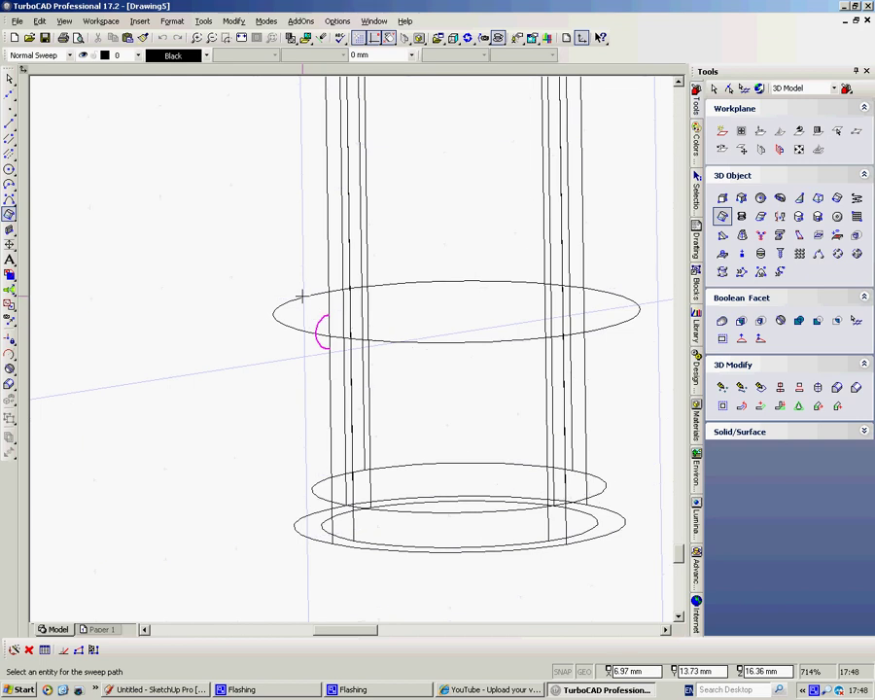
{"action": "left_click", "coordinate": [302, 295]}
{"action": "scroll", "coordinate": [285, 350], "scroll_direction": "down", "scroll_amount": 5}
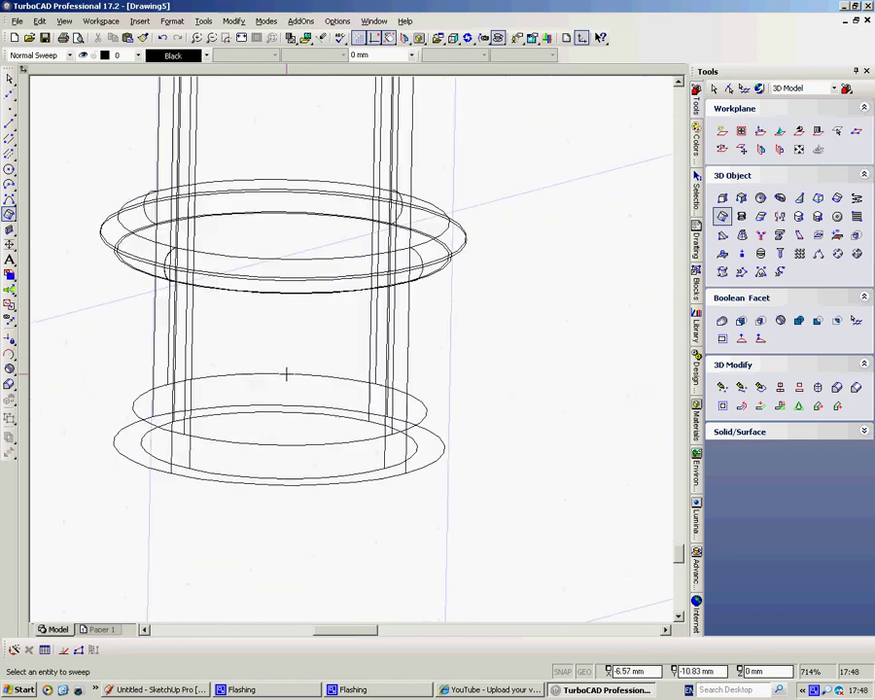
{"action": "scroll", "coordinate": [355, 323], "scroll_direction": "down", "scroll_amount": 3}
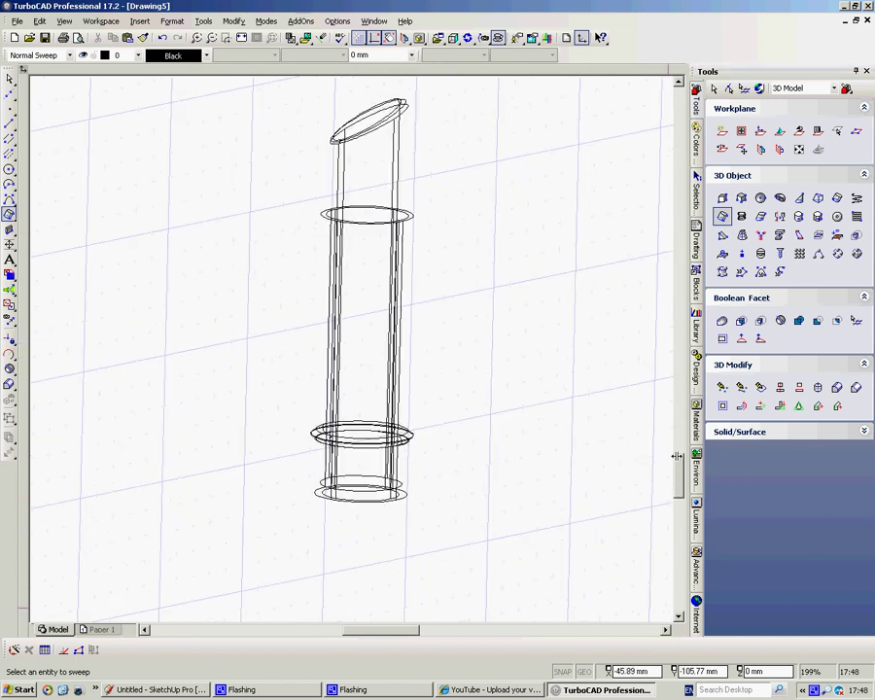
{"action": "right_click", "coordinate": [508, 453]}
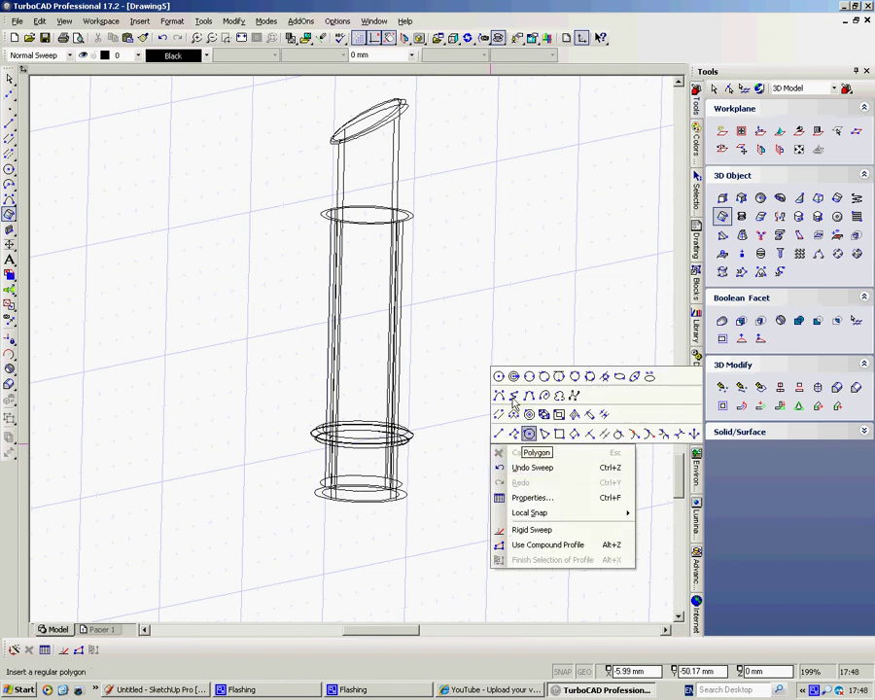
{"action": "key", "text": "Escape"}
{"action": "key", "text": "Escape"}
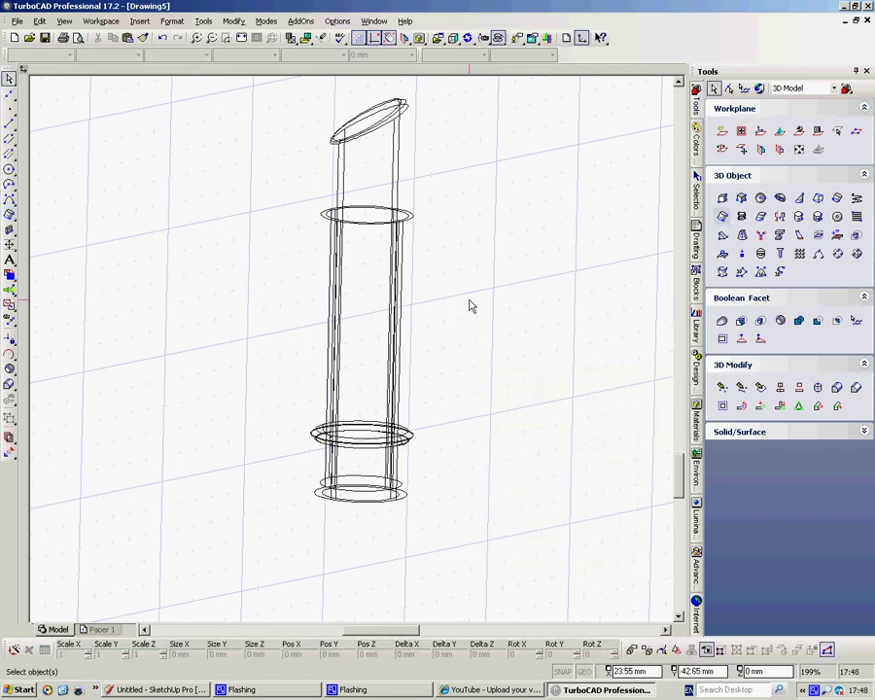
Turn on Make Copy and copy the swept ring along the cylinder with a Delta Y of -15 mm
{"action": "right_click", "coordinate": [470, 305]}
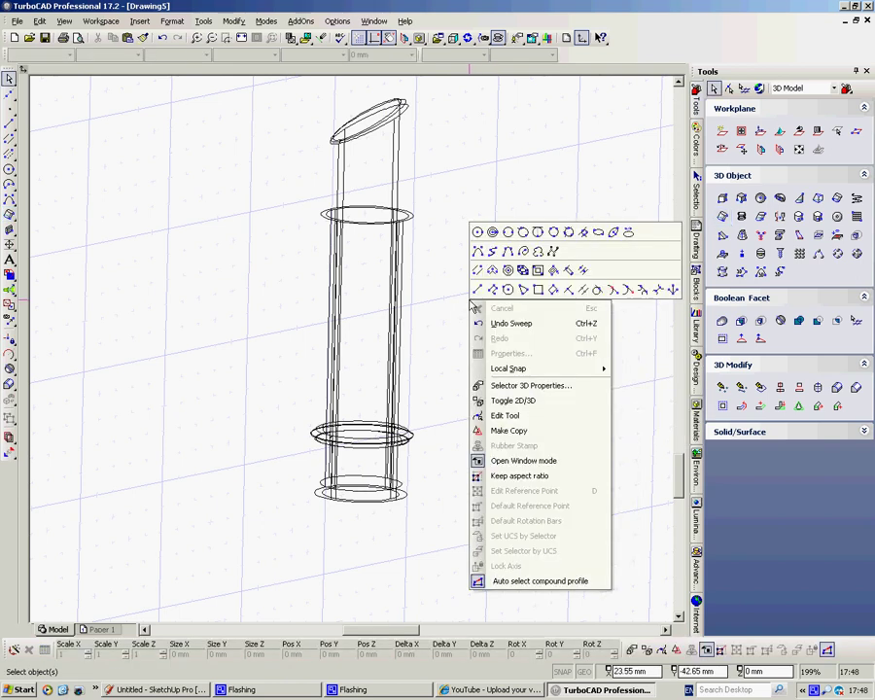
{"action": "left_click", "coordinate": [520, 430]}
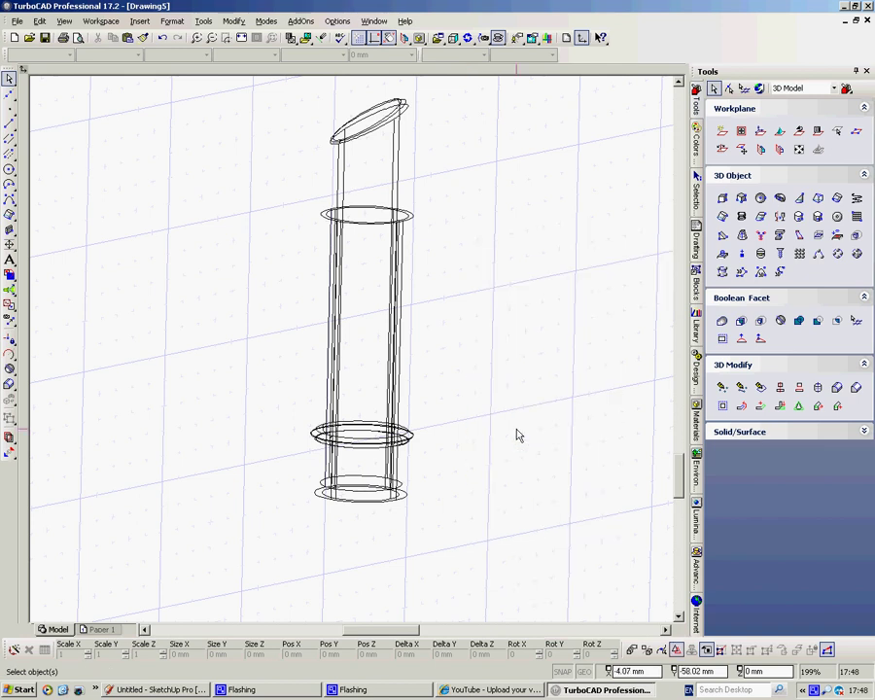
{"action": "left_click", "coordinate": [414, 443]}
{"action": "left_click", "coordinate": [432, 453]}
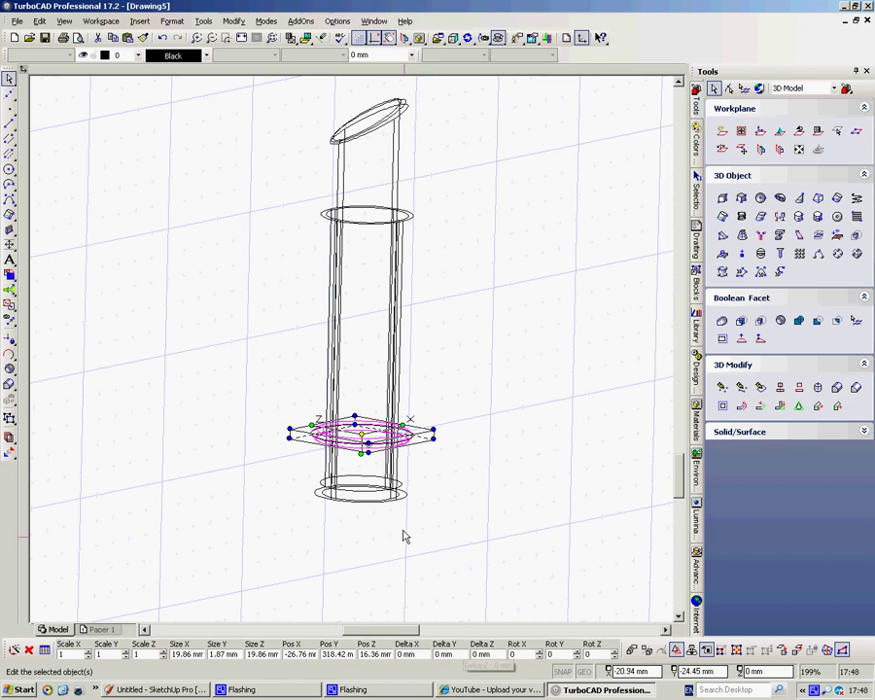
{"action": "scroll", "coordinate": [402, 529], "scroll_direction": "up", "scroll_amount": 4}
{"action": "scroll", "coordinate": [372, 343], "scroll_direction": "up", "scroll_amount": 3}
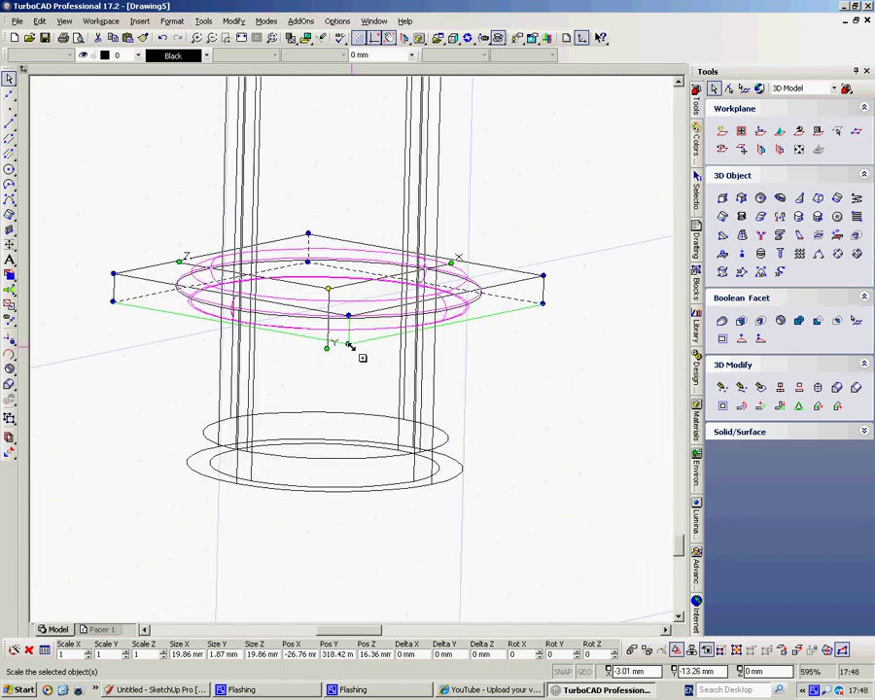
{"action": "scroll", "coordinate": [370, 362], "scroll_direction": "down", "scroll_amount": 5}
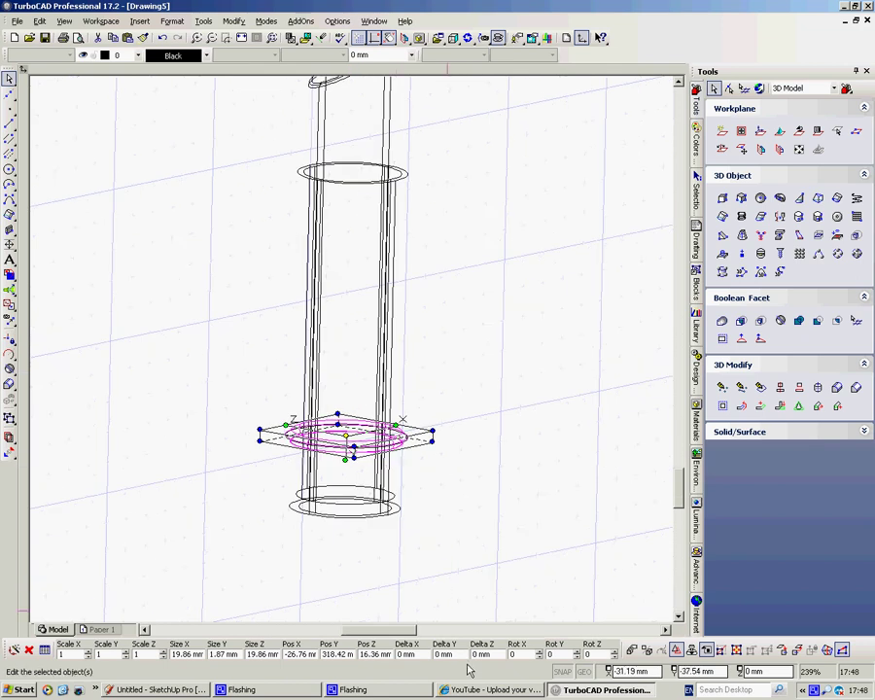
{"action": "left_click_drag", "start_coordinate": [442, 655], "coordinate": [352, 655]}
{"action": "type", "text": "-"}
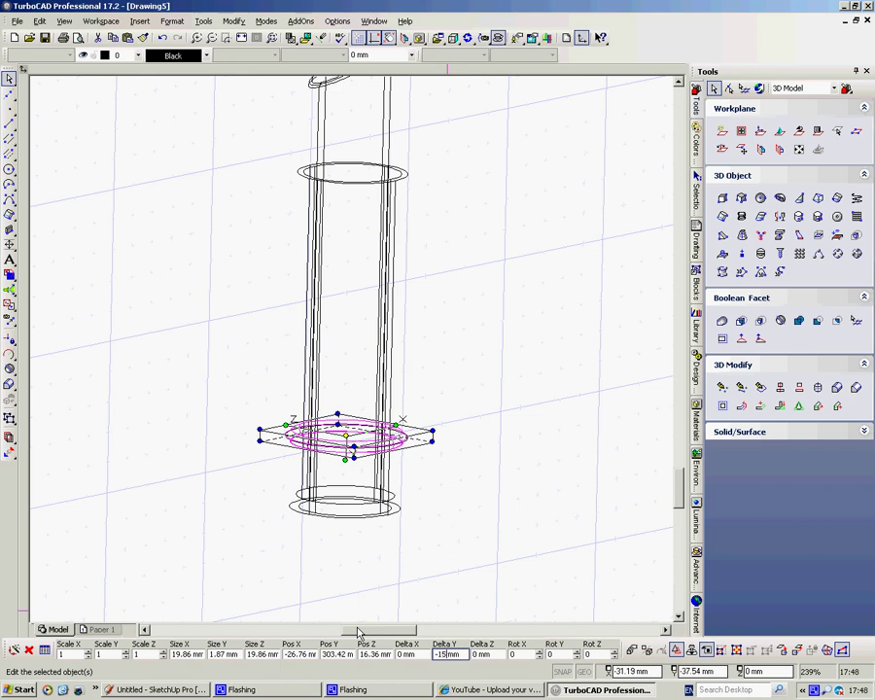
{"action": "type", "text": "15"}
{"action": "key", "text": "Return"}
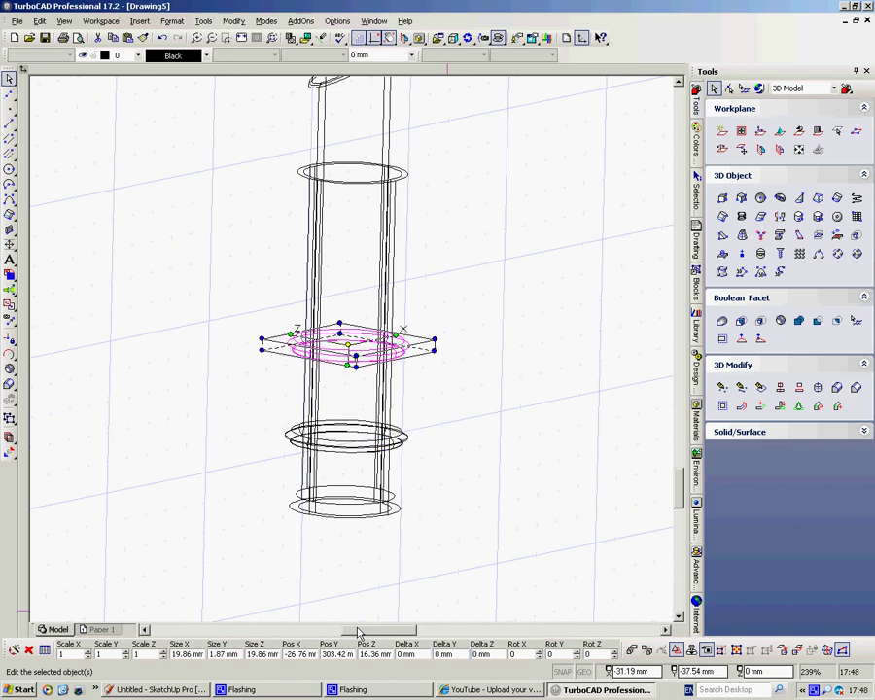
Copy the upper ring back towards the original with a Delta Y of 5 mm and delete the ring at the -15 mm offset
{"action": "double_click", "coordinate": [438, 654]}
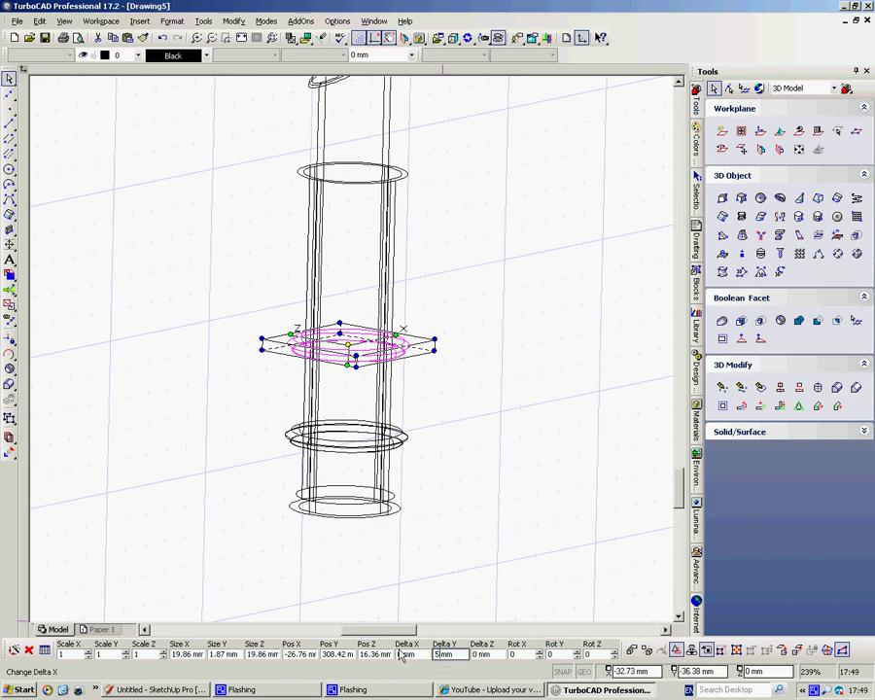
{"action": "key", "text": "Return"}
{"action": "left_click", "coordinate": [521, 391]}
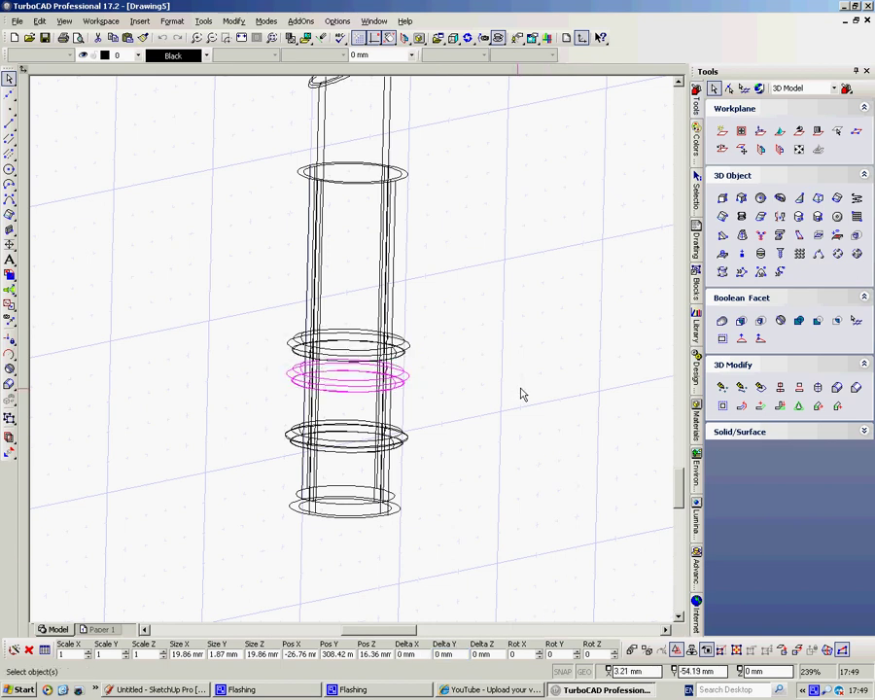
{"action": "left_click", "coordinate": [293, 342]}
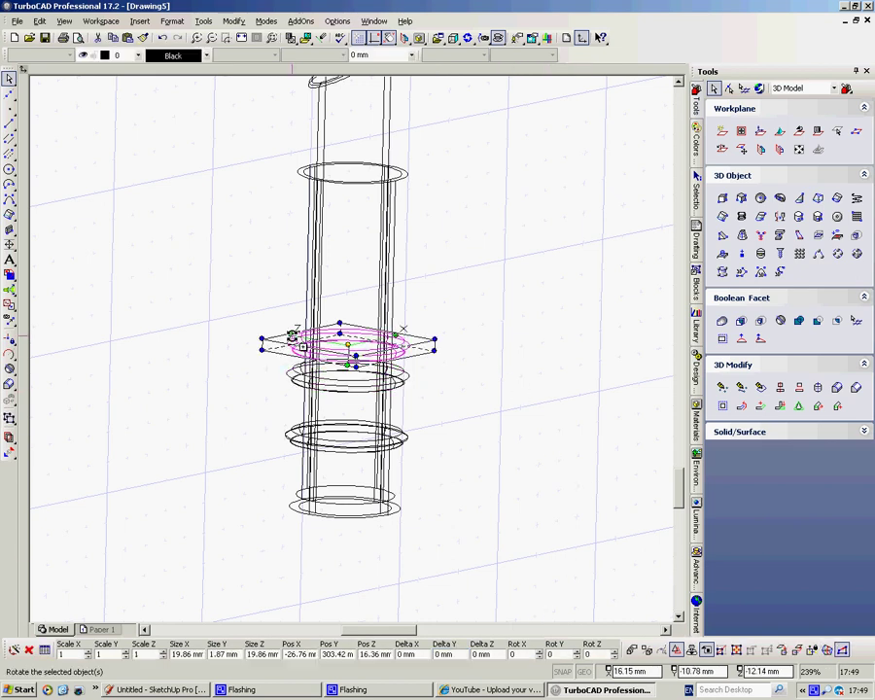
{"action": "key", "text": "Delete"}
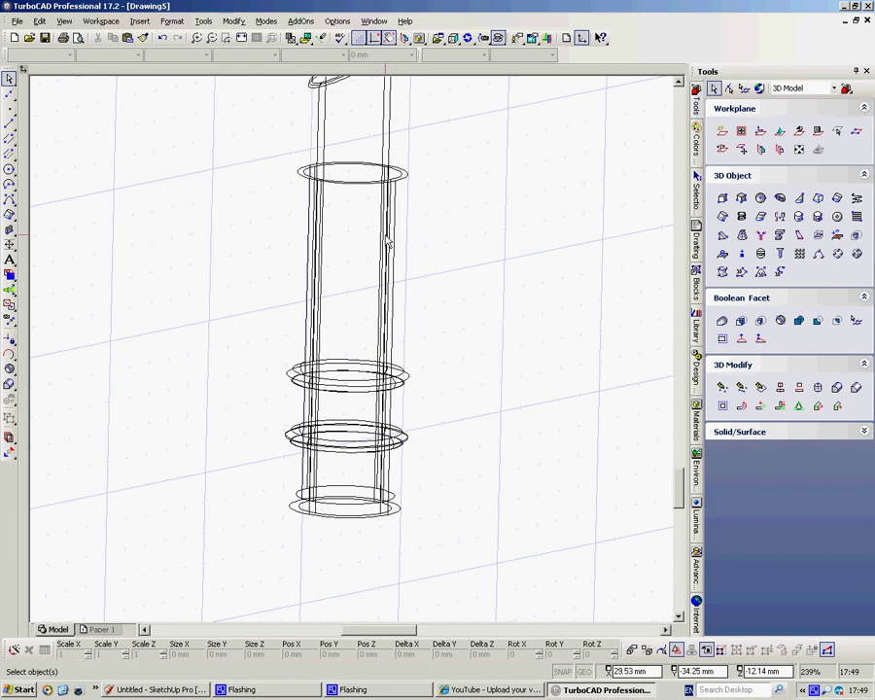
Copy the separate hollow cylinder about 13 mm along its axis towards the slanted inner cylinder, and delete the original
{"action": "scroll", "coordinate": [388, 241], "scroll_direction": "down", "scroll_amount": 4}
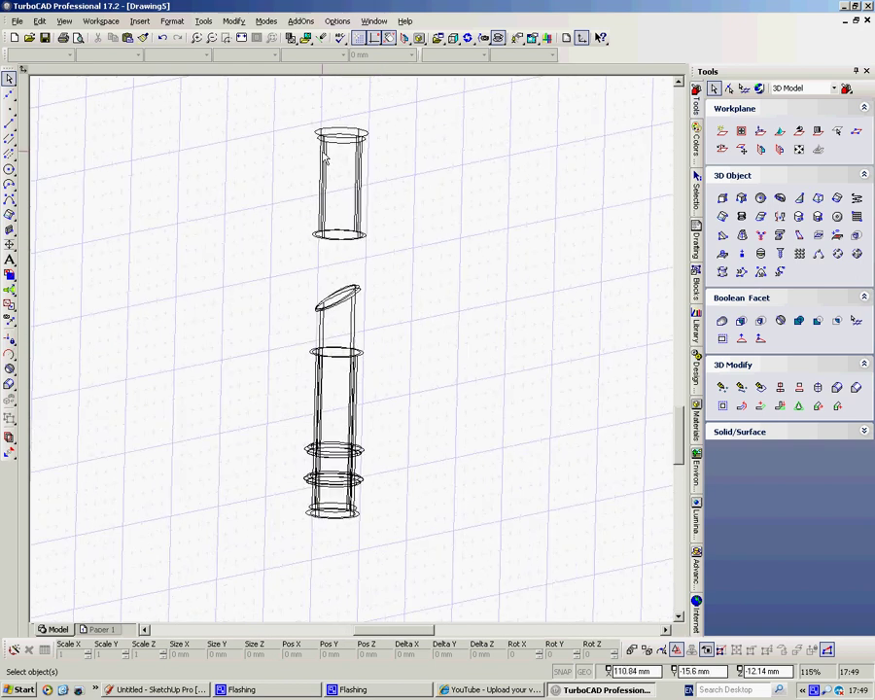
{"action": "left_click", "coordinate": [326, 160]}
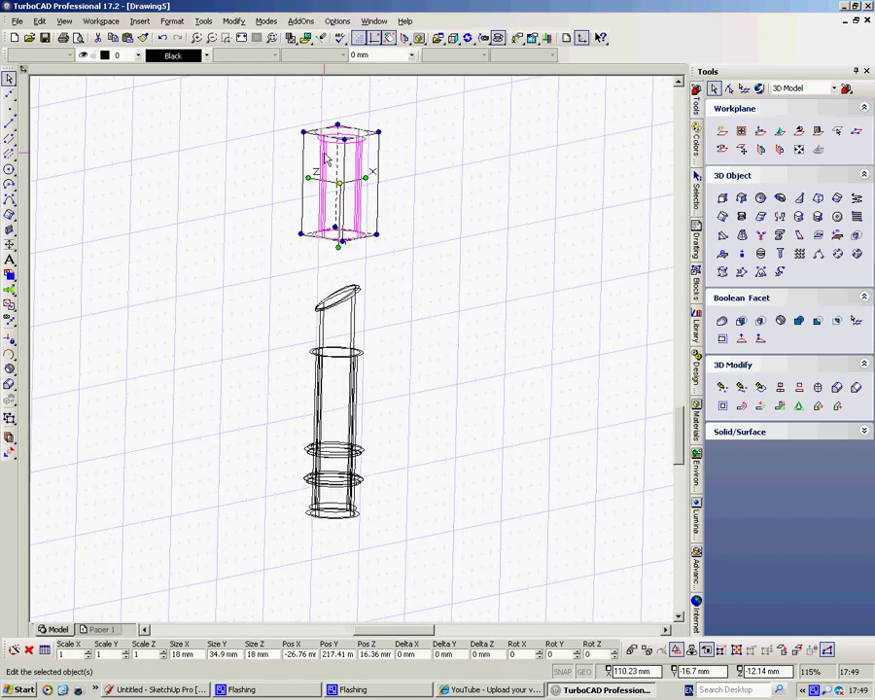
{"action": "left_click", "coordinate": [339, 200]}
{"action": "left_click", "coordinate": [341, 239]}
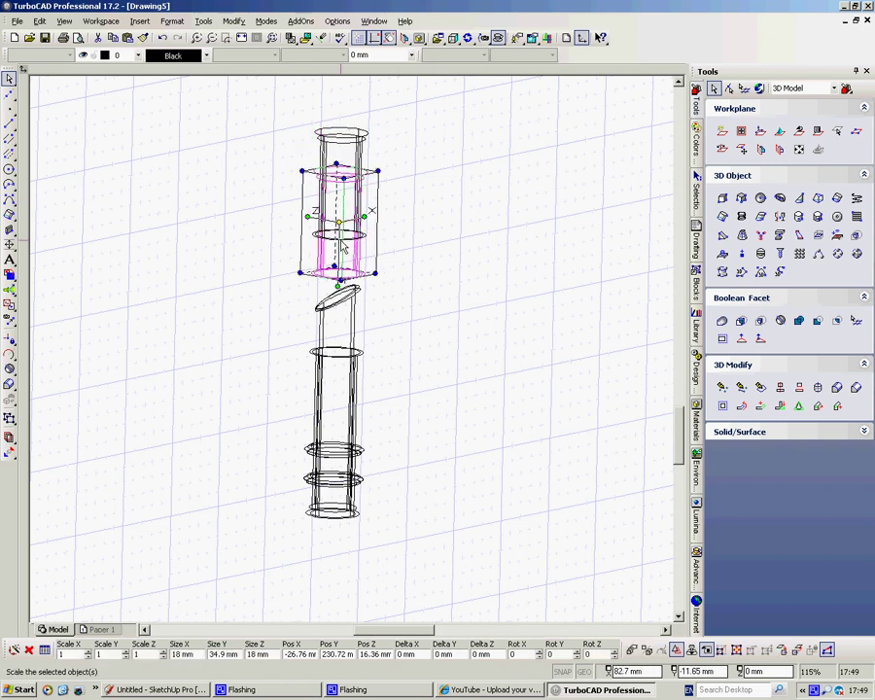
{"action": "left_click", "coordinate": [473, 356]}
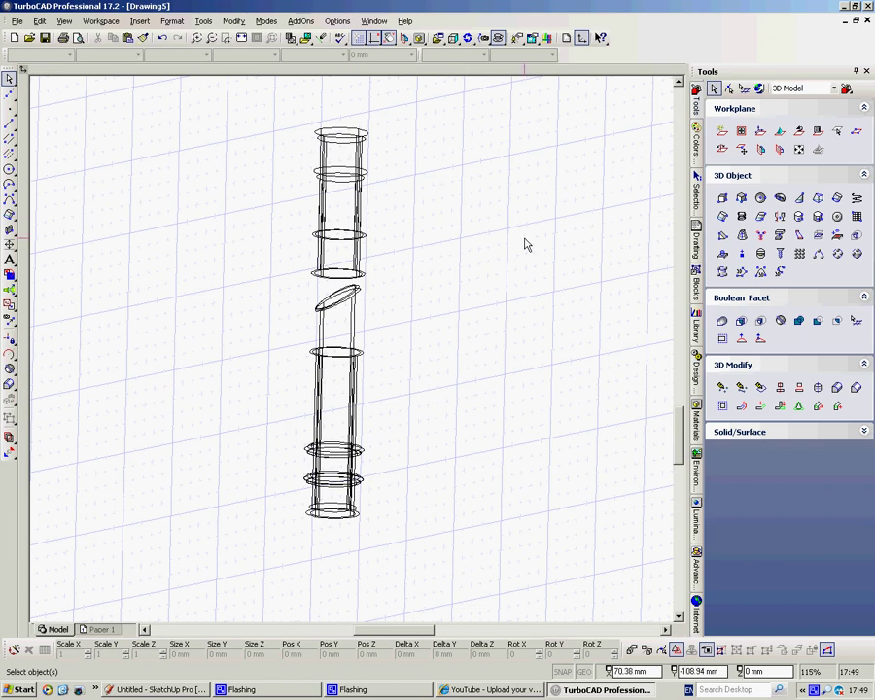
{"action": "left_click", "coordinate": [343, 143]}
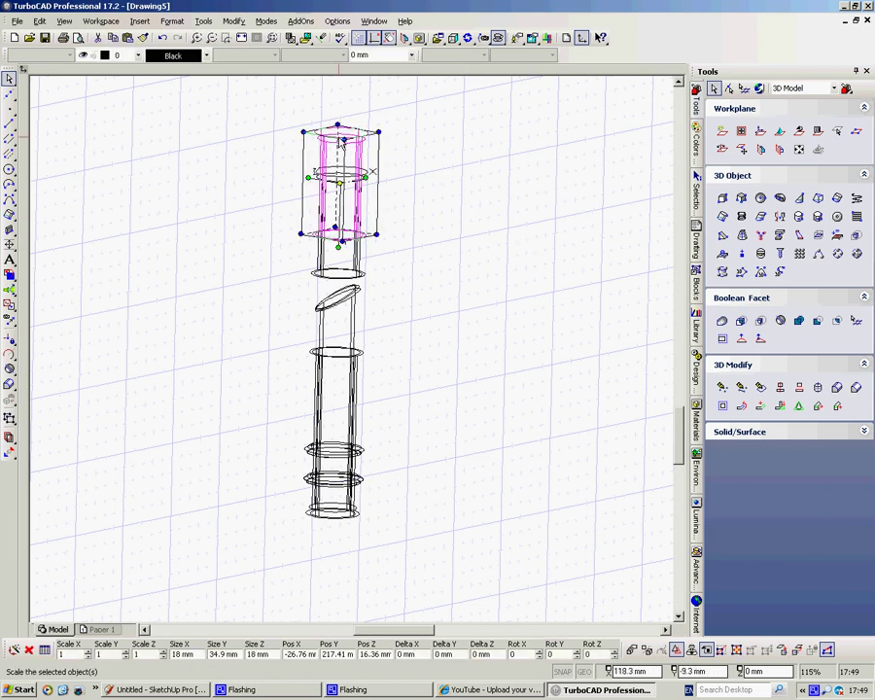
{"action": "key", "text": "Delete"}
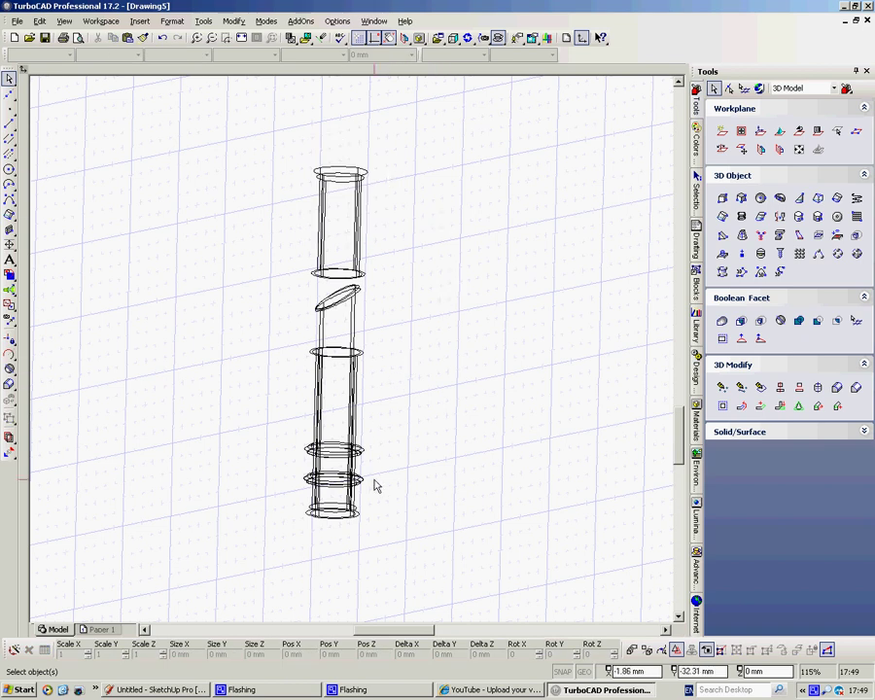
Copy the ring nearest the slanted end onto the separate hollow cylinder with successive Delta Y offsets of -50, -20 and -5 mm
{"action": "left_click", "coordinate": [363, 457]}
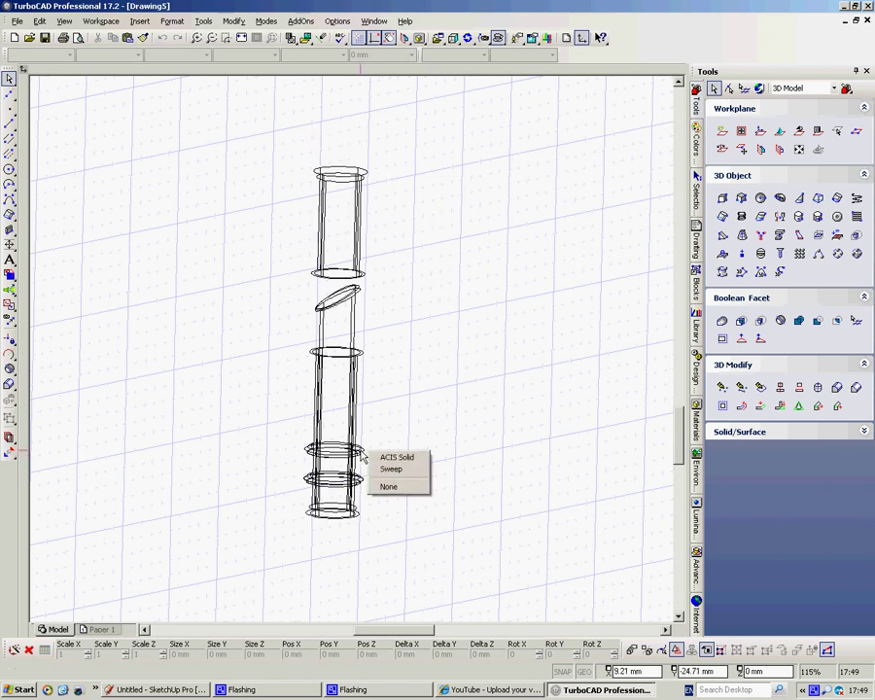
{"action": "left_click", "coordinate": [368, 470]}
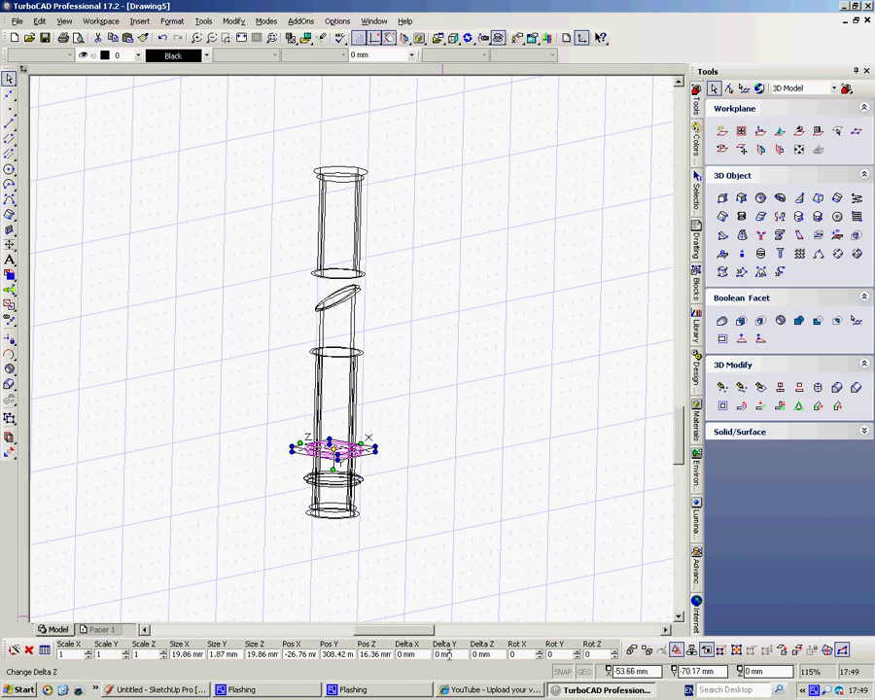
{"action": "left_click_drag", "start_coordinate": [440, 653], "coordinate": [366, 641]}
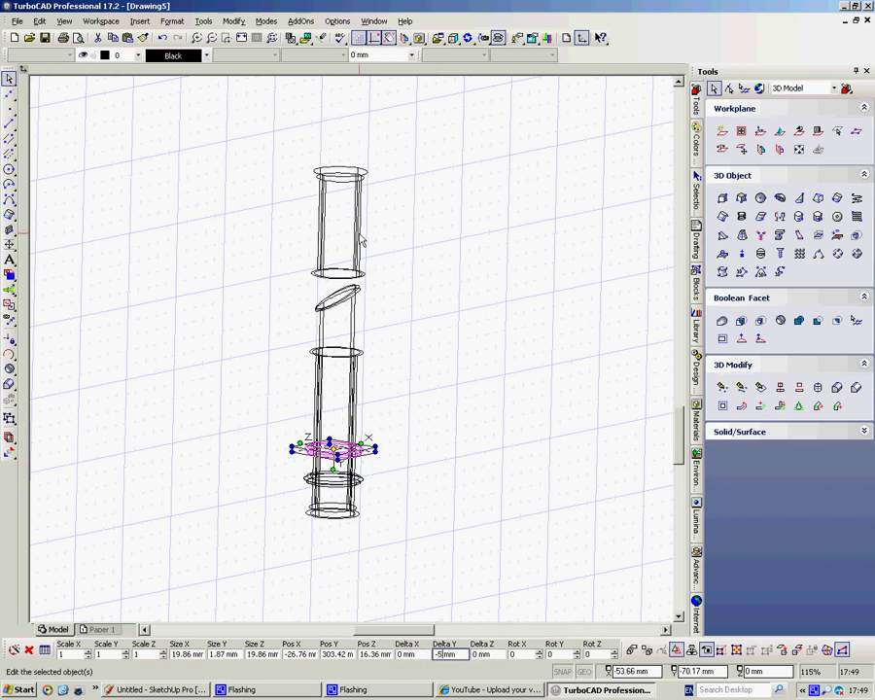
{"action": "key", "text": "Return"}
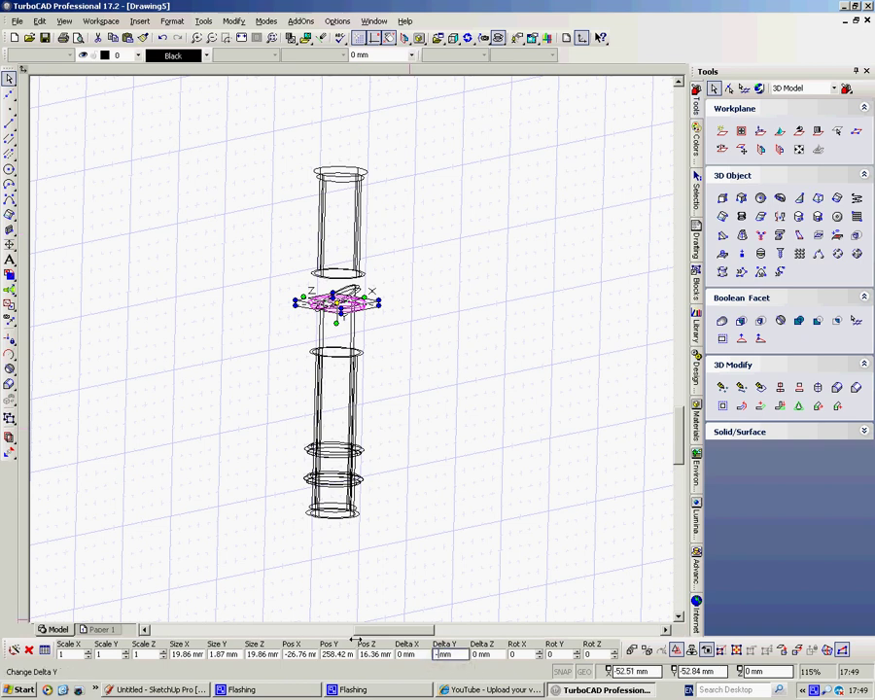
{"action": "key", "text": "Return"}
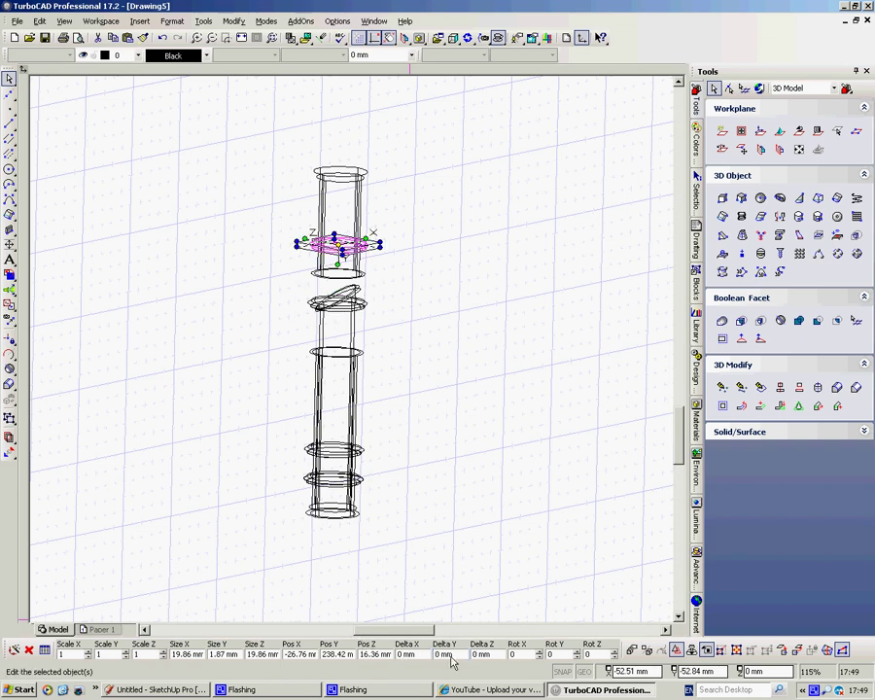
{"action": "left_click_drag", "start_coordinate": [441, 655], "coordinate": [347, 646]}
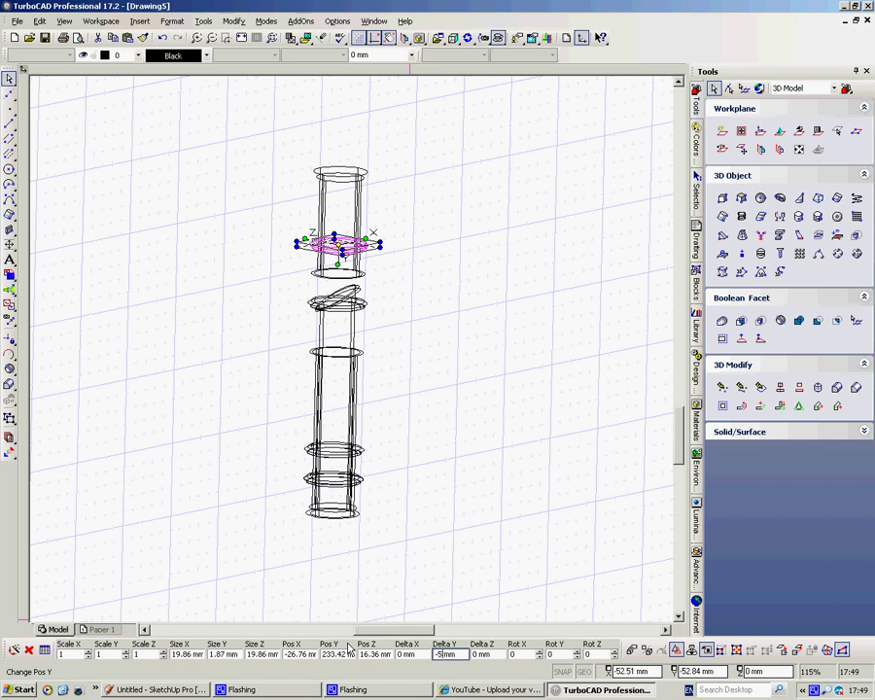
{"action": "key", "text": "Return"}
{"action": "left_click", "coordinate": [525, 437]}
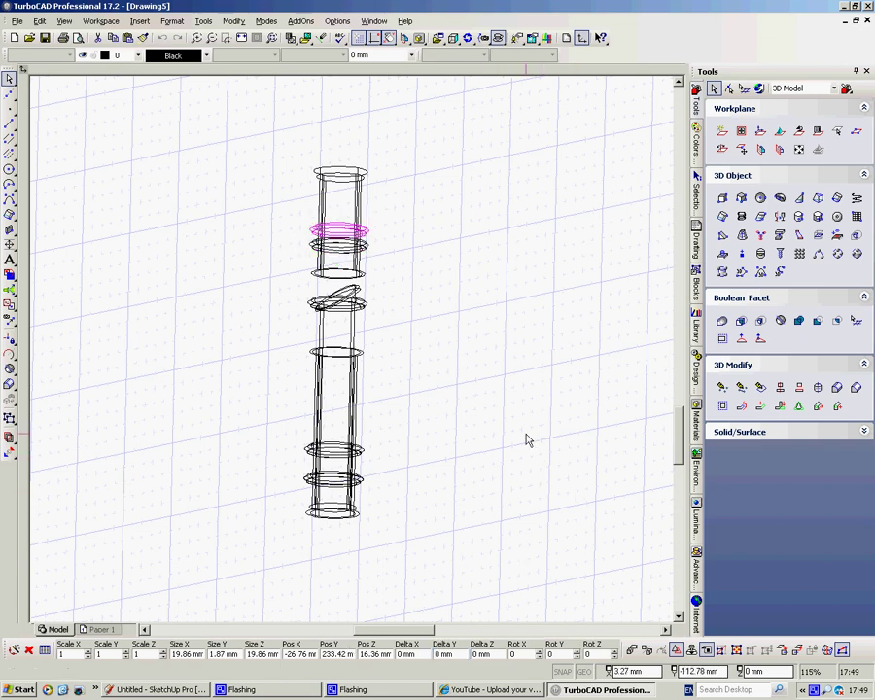
Delete the ring around the slanted end and the separate cylinder's ring nearest to it, and turn off Make Copy
{"action": "middle_click_drag", "start_coordinate": [418, 267], "coordinate": [483, 249], "text": "shift"}
{"action": "right_click", "coordinate": [483, 248]}
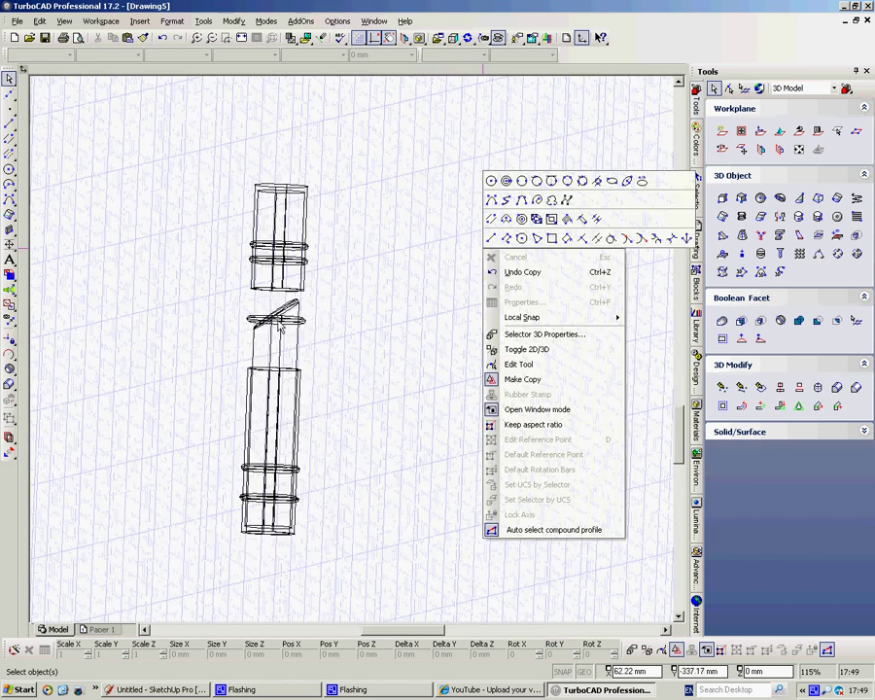
{"action": "left_click", "coordinate": [338, 321]}
{"action": "scroll", "coordinate": [330, 342], "scroll_direction": "up", "scroll_amount": 3}
{"action": "left_click", "coordinate": [226, 329]}
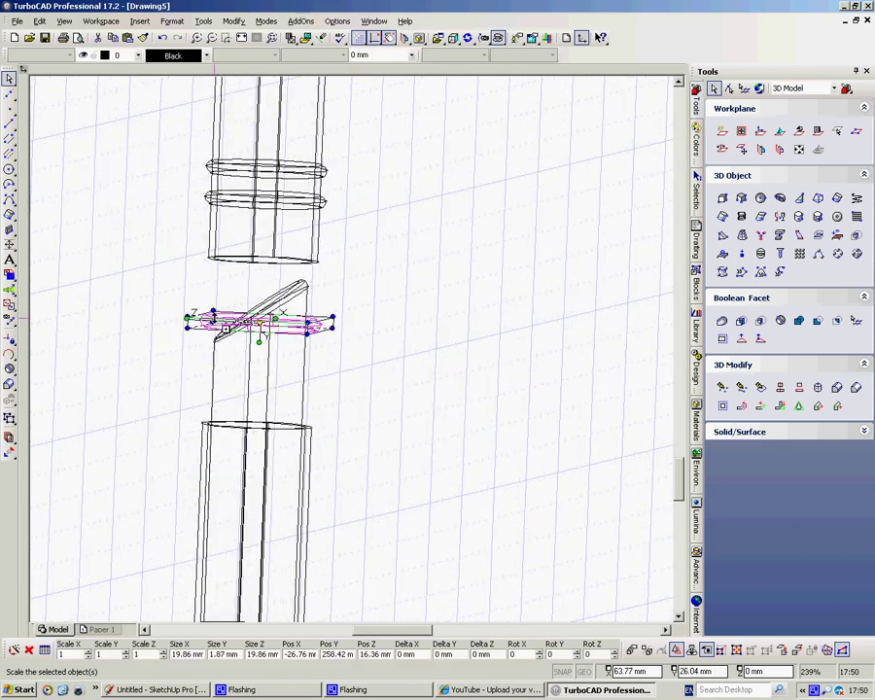
{"action": "key", "text": "Delete"}
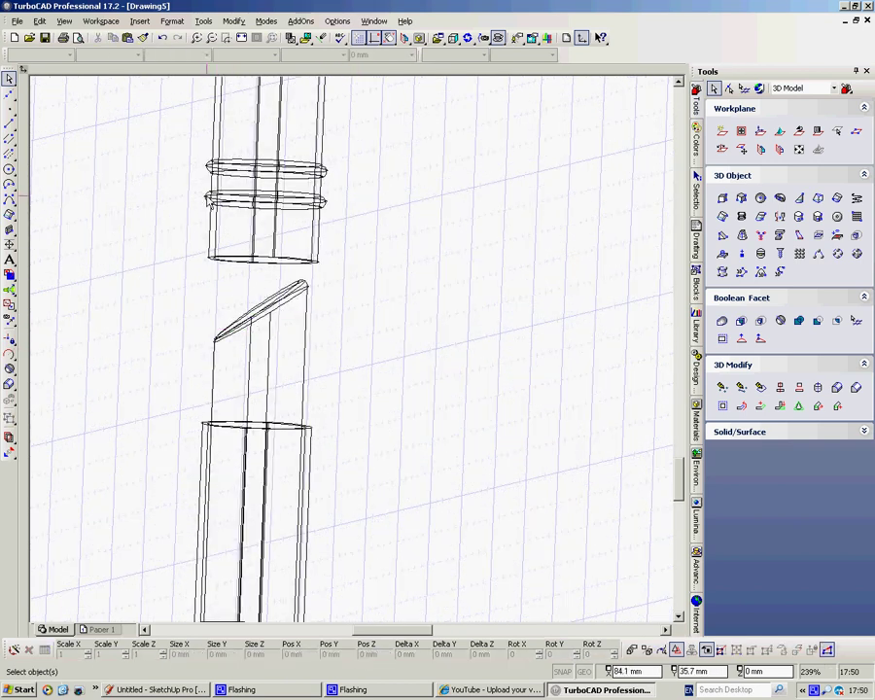
{"action": "left_click", "coordinate": [209, 200]}
{"action": "left_click", "coordinate": [228, 216]}
{"action": "key", "text": "Delete"}
{"action": "right_click", "coordinate": [445, 268]}
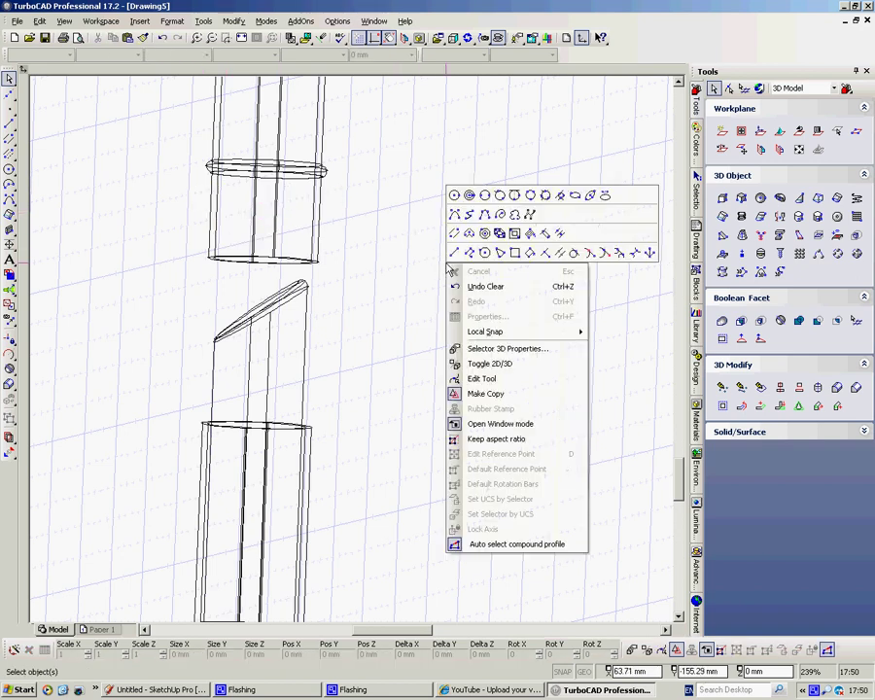
{"action": "left_click", "coordinate": [495, 392]}
Apply the Blue Metallic lacquer material to both hollow outer cylinders
{"action": "scroll", "coordinate": [346, 352], "scroll_direction": "down", "scroll_amount": 4}
{"action": "middle_click_drag", "start_coordinate": [338, 354], "coordinate": [358, 471]}
{"action": "scroll", "coordinate": [355, 354], "scroll_direction": "up", "scroll_amount": 2}
{"action": "scroll", "coordinate": [355, 354], "scroll_direction": "down", "scroll_amount": 2}
{"action": "scroll", "coordinate": [336, 360], "scroll_direction": "up", "scroll_amount": 2}
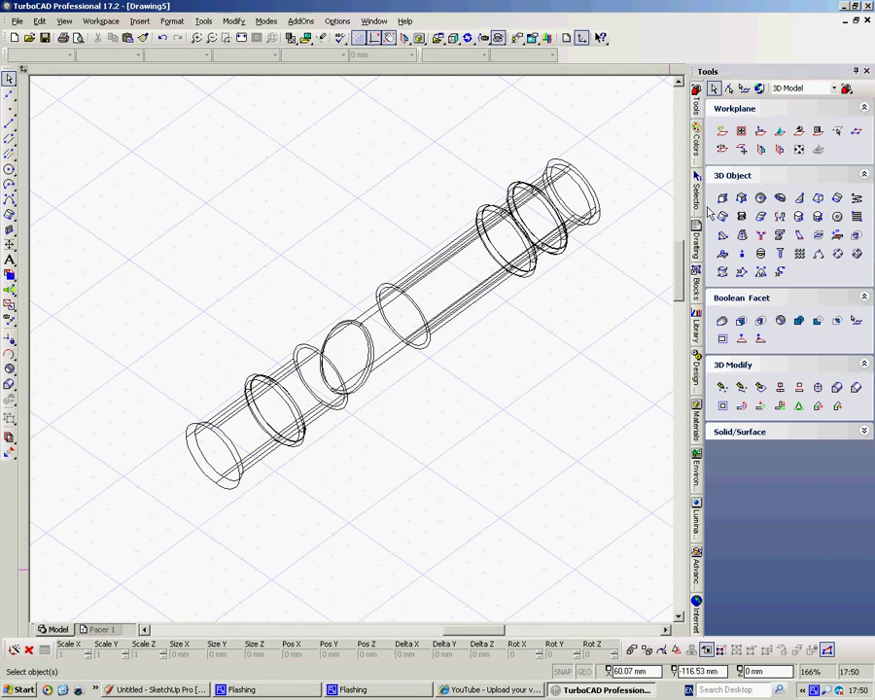
{"action": "left_click", "coordinate": [695, 417]}
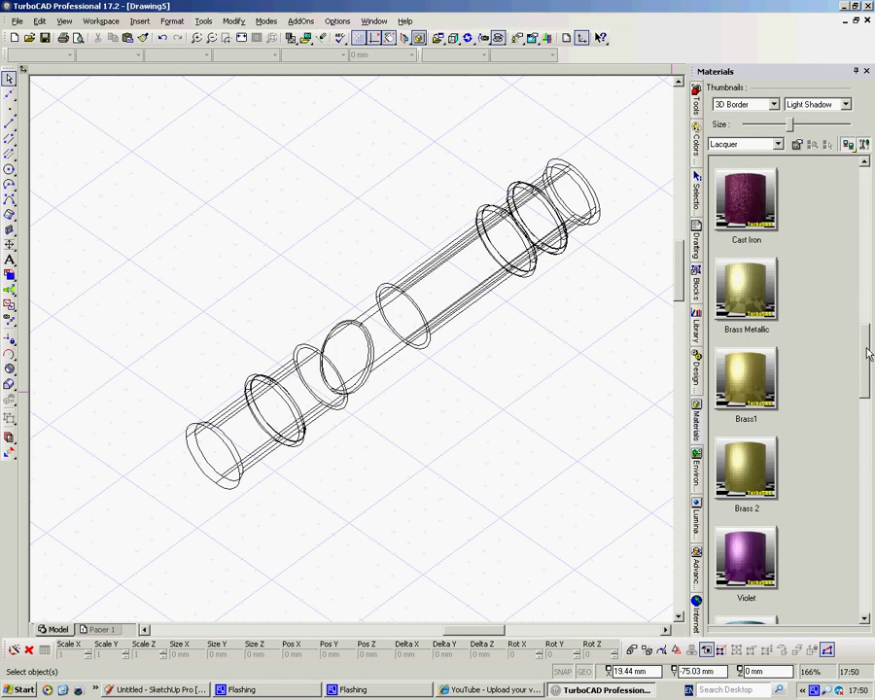
{"action": "left_click_drag", "start_coordinate": [869, 355], "coordinate": [872, 492]}
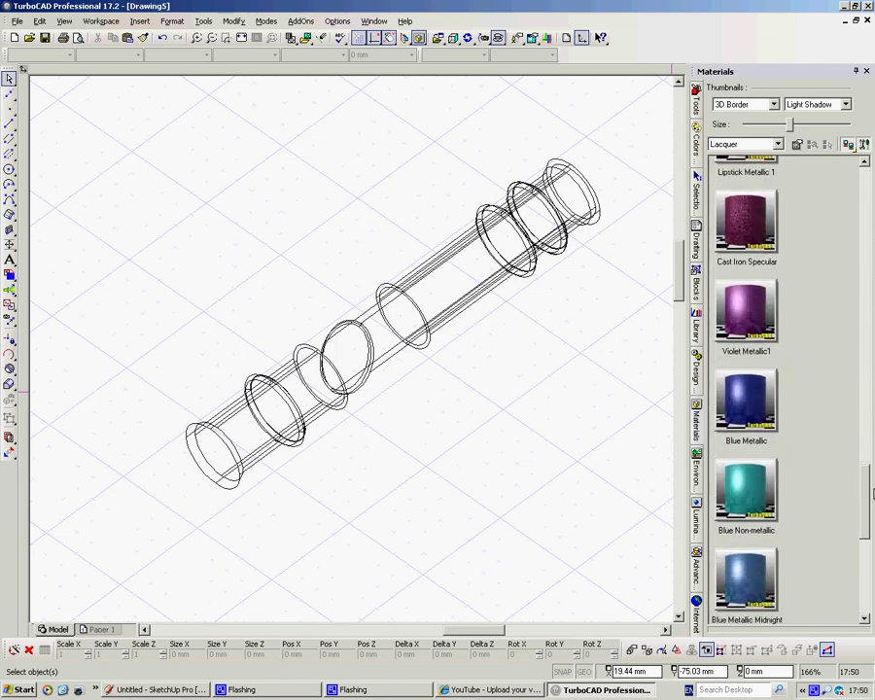
{"action": "left_click", "coordinate": [226, 419]}
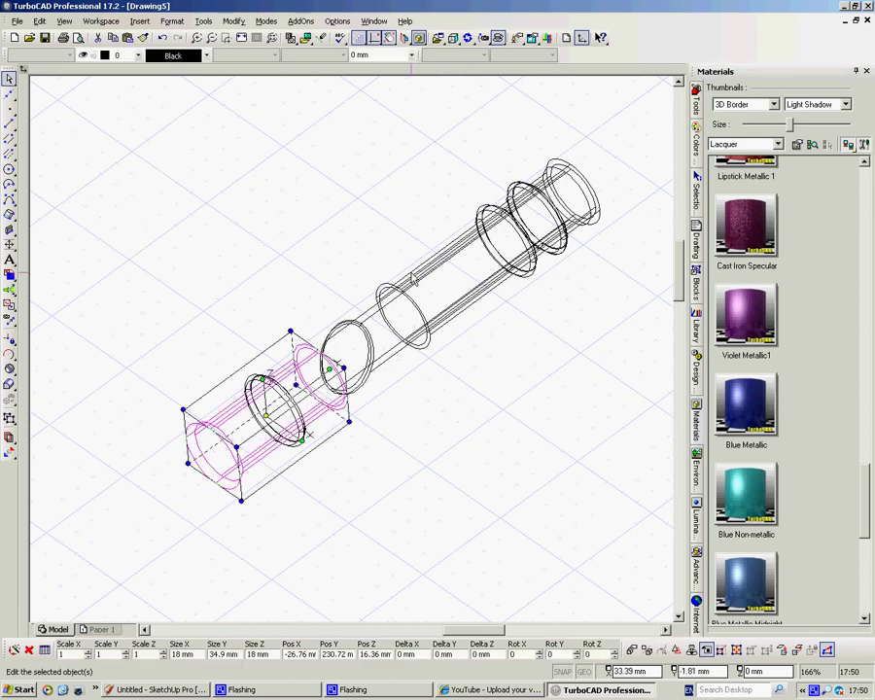
{"action": "mouse_move", "coordinate": [414, 280]}
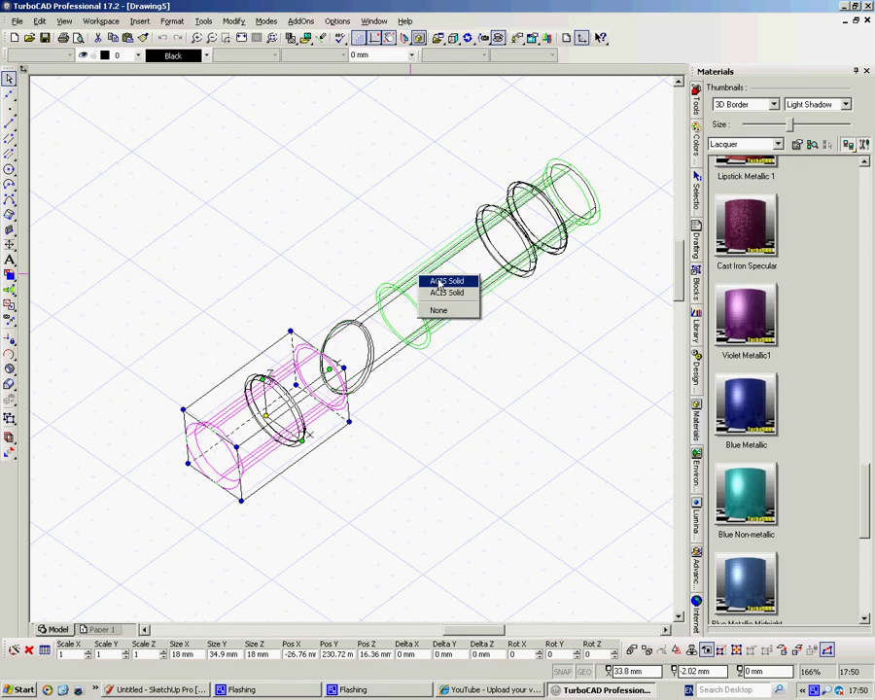
{"action": "left_click", "coordinate": [440, 283]}
{"action": "double_click", "coordinate": [740, 403]}
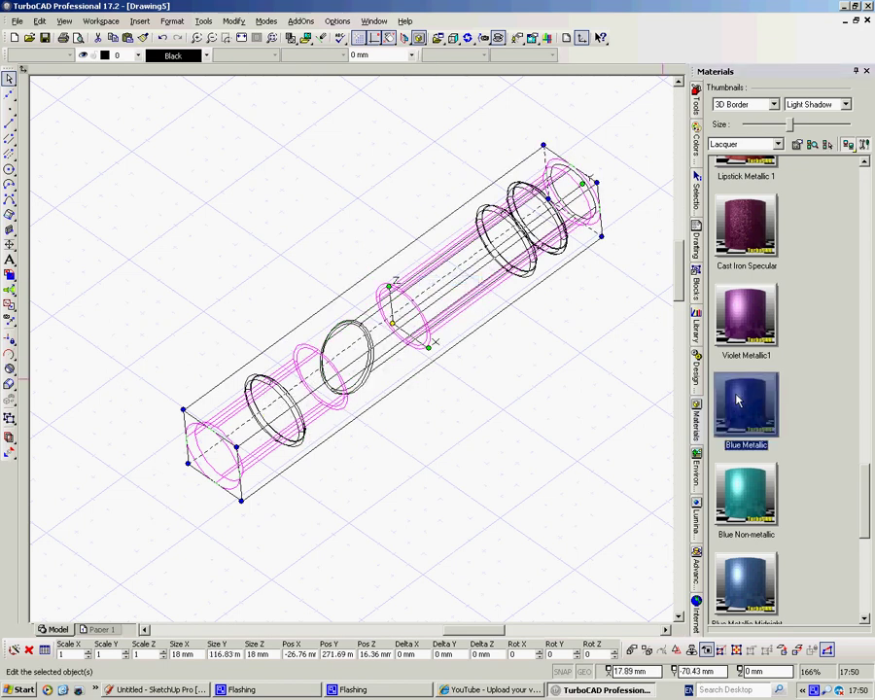
{"action": "left_click", "coordinate": [553, 365]}
Apply the Lipstick1 lacquer material to the slanted inner cylinder
{"action": "left_click", "coordinate": [361, 333]}
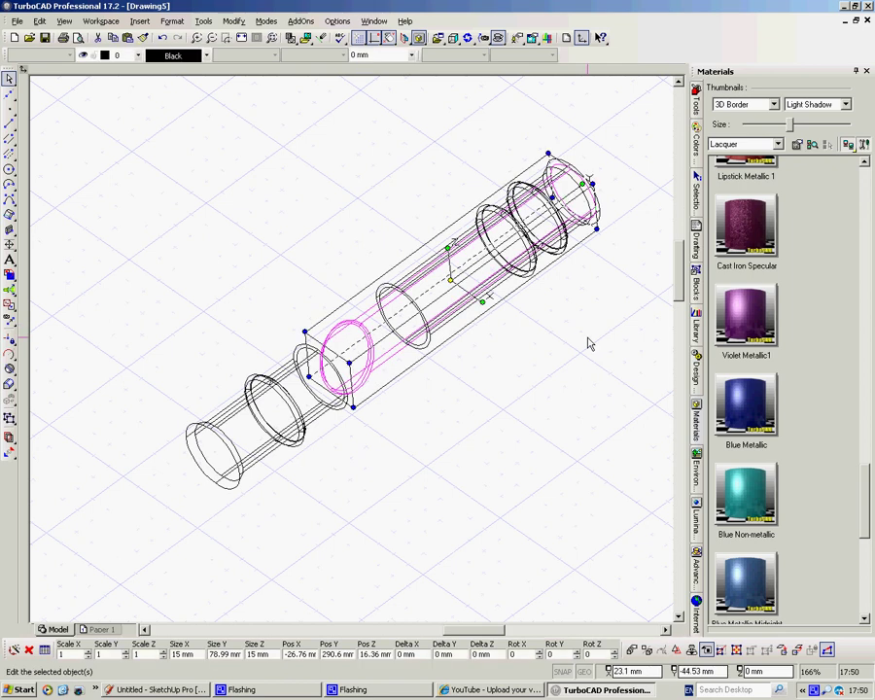
{"action": "scroll", "coordinate": [748, 367], "scroll_direction": "down", "scroll_amount": 5}
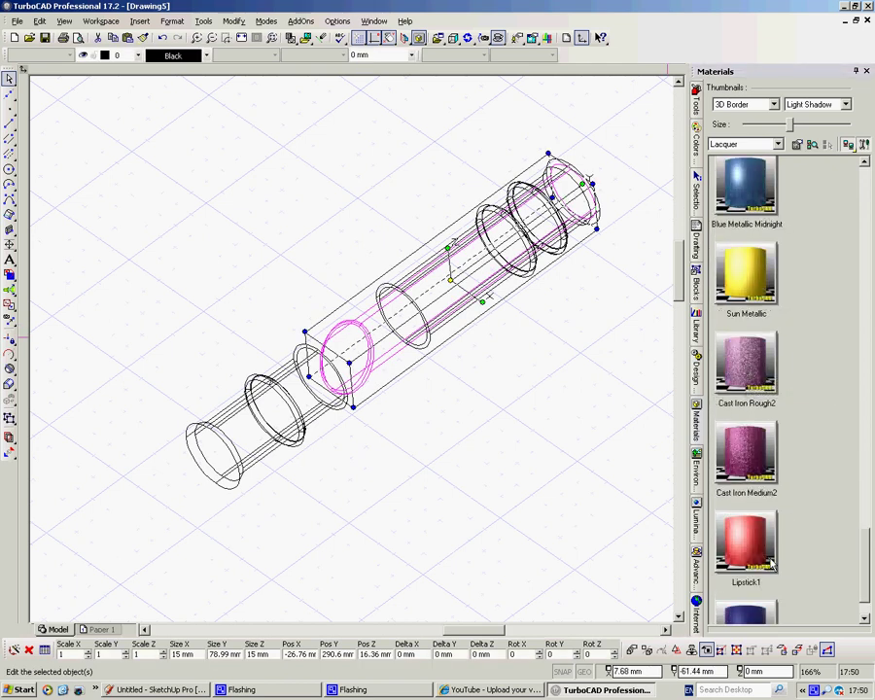
{"action": "double_click", "coordinate": [752, 545]}
{"action": "left_click", "coordinate": [455, 513]}
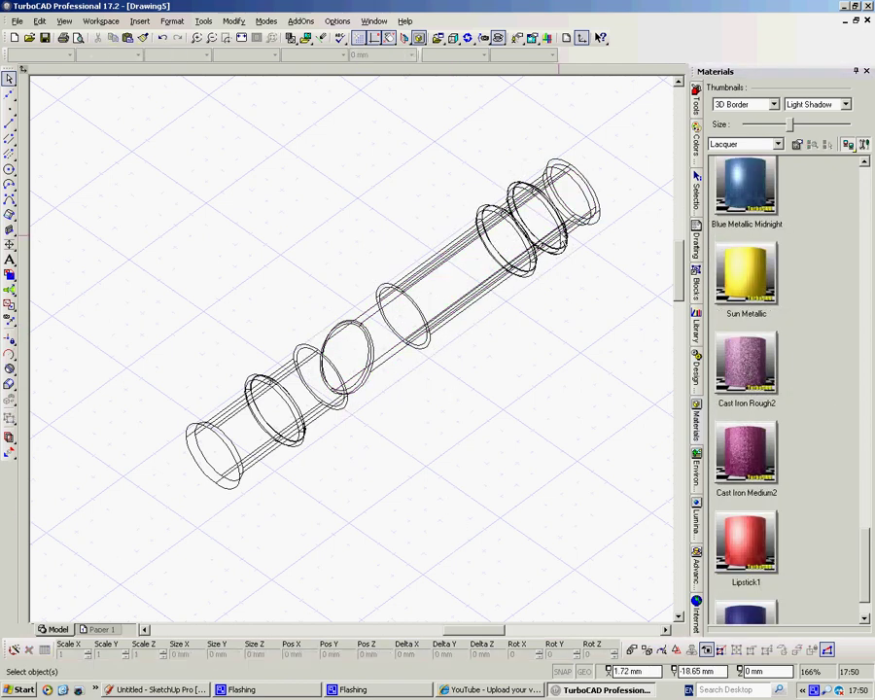
Apply the Brass Metallic 2 lacquer material to all three swept rings and clear the selection
{"action": "scroll", "coordinate": [504, 222], "scroll_direction": "up", "scroll_amount": 3}
{"action": "left_click", "coordinate": [378, 290]}
{"action": "left_click", "coordinate": [403, 303]}
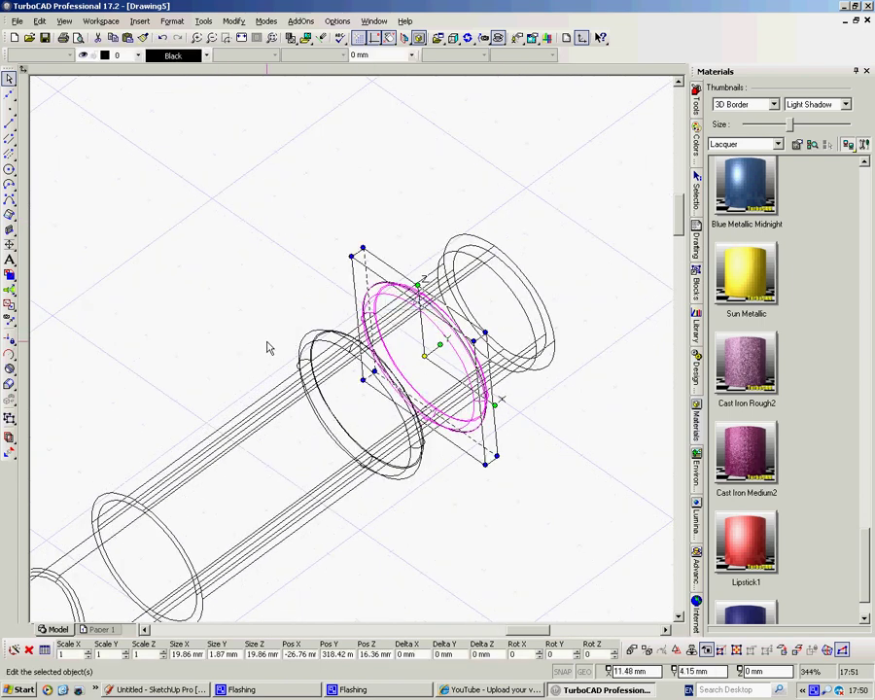
{"action": "left_click", "coordinate": [309, 340], "text": "shift"}
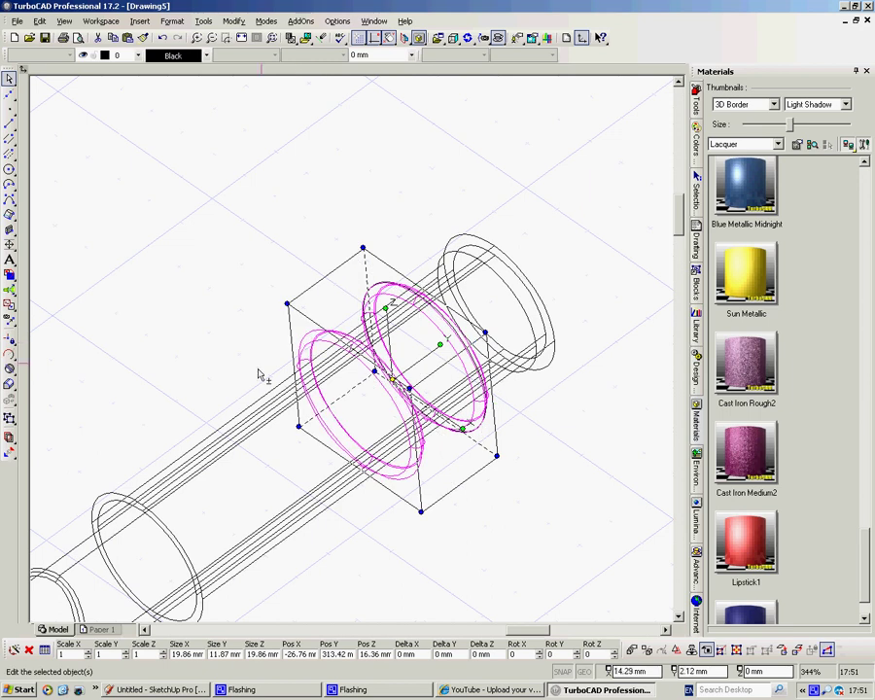
{"action": "scroll", "coordinate": [302, 347], "scroll_direction": "down", "scroll_amount": 3}
{"action": "scroll", "coordinate": [370, 336], "scroll_direction": "up", "scroll_amount": 2}
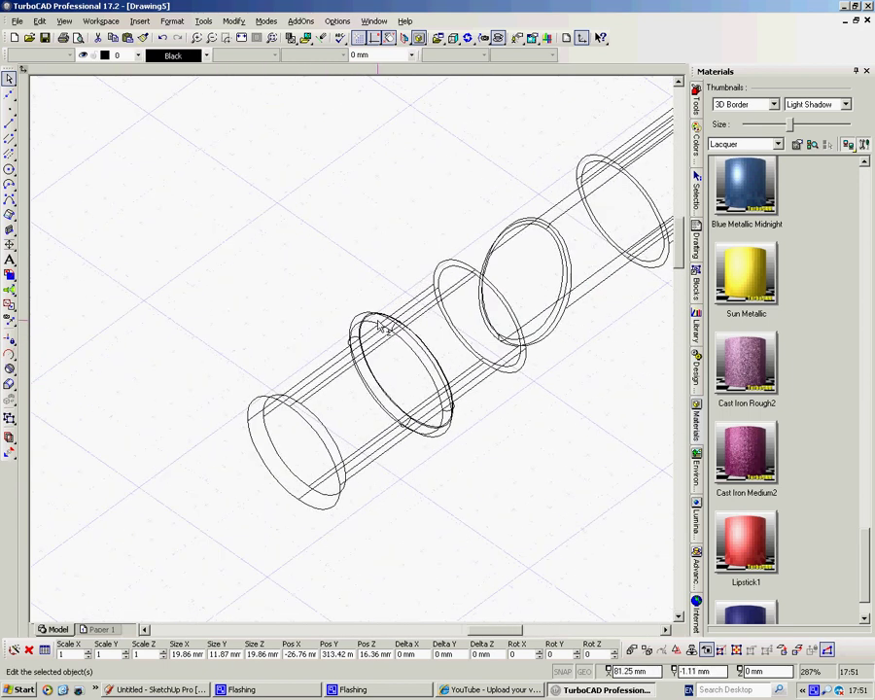
{"action": "left_click", "coordinate": [369, 322]}
{"action": "scroll", "coordinate": [774, 282], "scroll_direction": "down", "scroll_amount": 1}
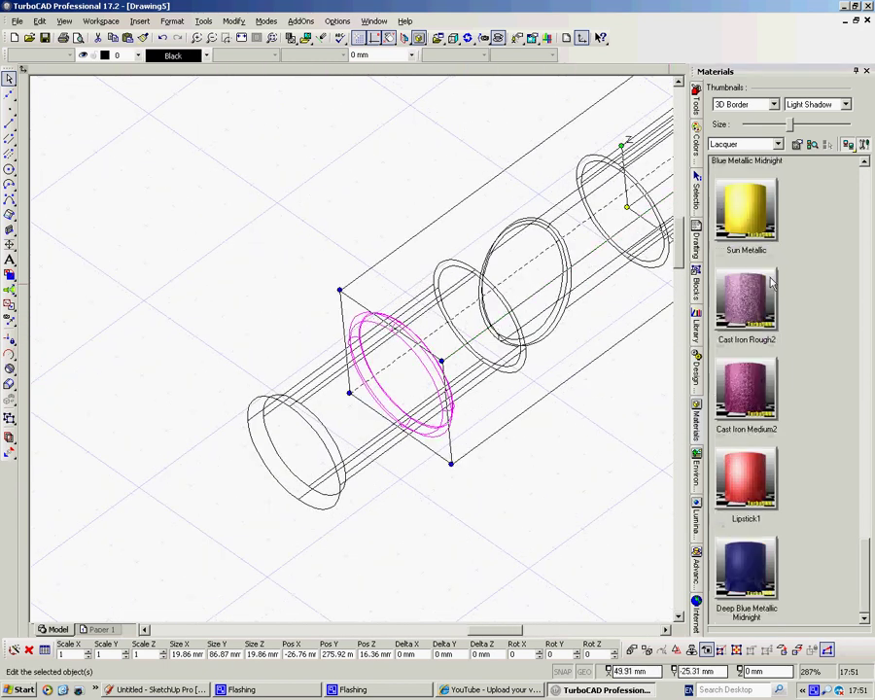
{"action": "left_click_drag", "start_coordinate": [869, 550], "coordinate": [874, 395]}
{"action": "double_click", "coordinate": [739, 480]}
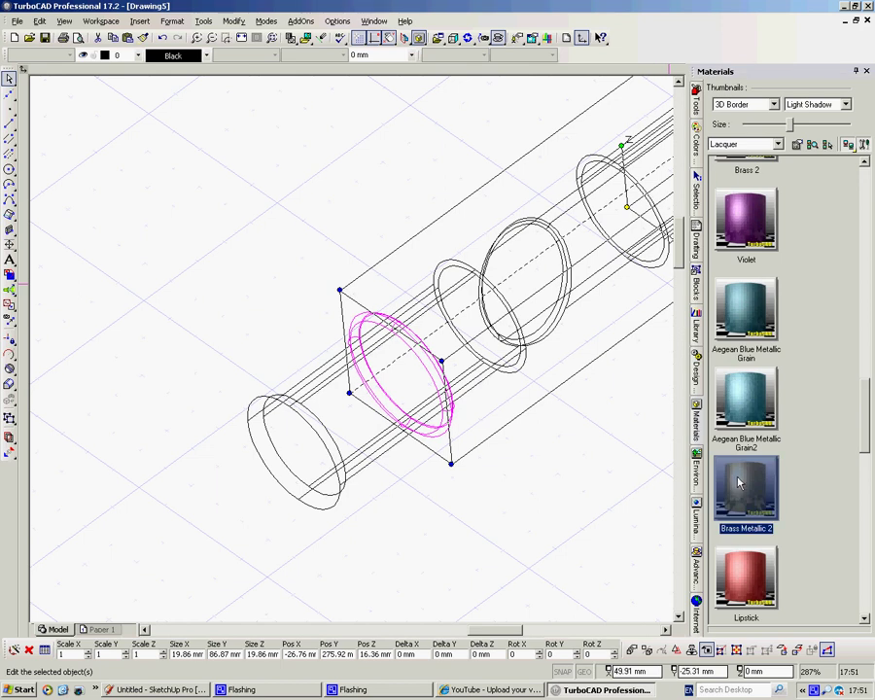
{"action": "scroll", "coordinate": [549, 411], "scroll_direction": "down", "scroll_amount": 4}
{"action": "scroll", "coordinate": [355, 345], "scroll_direction": "up", "scroll_amount": 3}
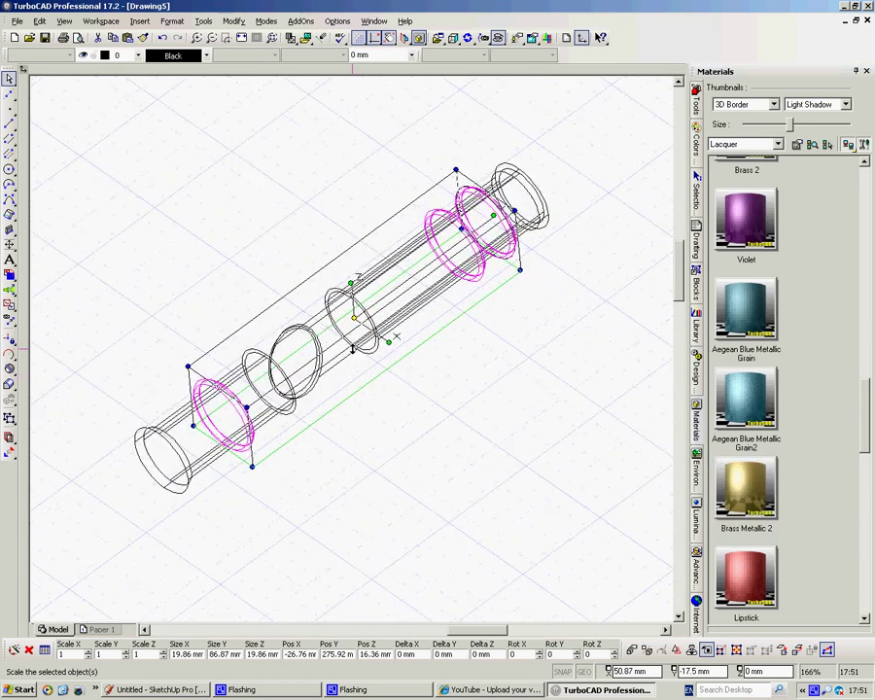
{"action": "left_click", "coordinate": [484, 441]}
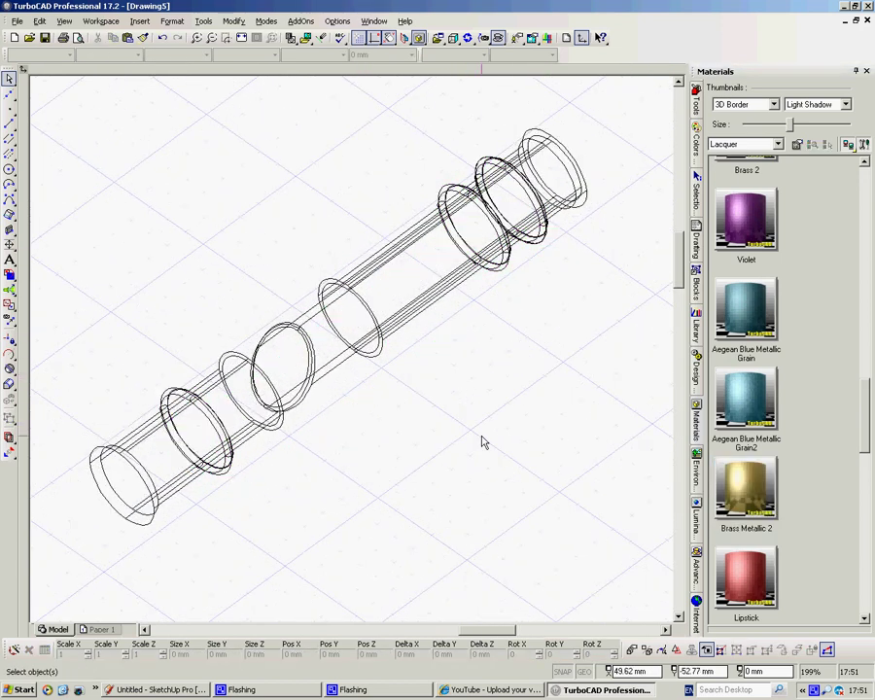
Hide the grid and run a Quality Rendering of the lipstick, adding the default light sources to the drawing
{"action": "key", "text": "g"}
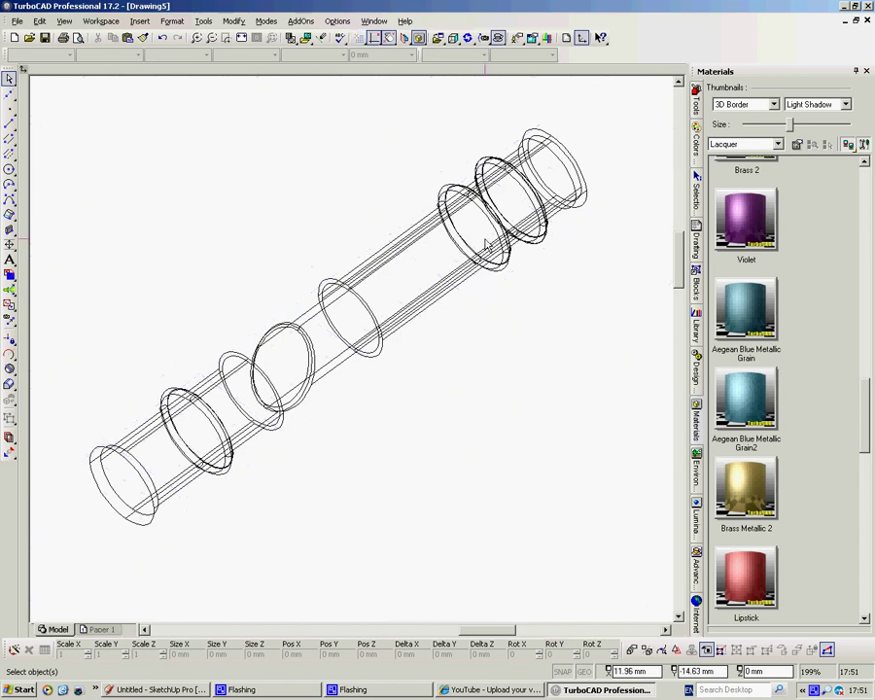
{"action": "left_click", "coordinate": [499, 37]}
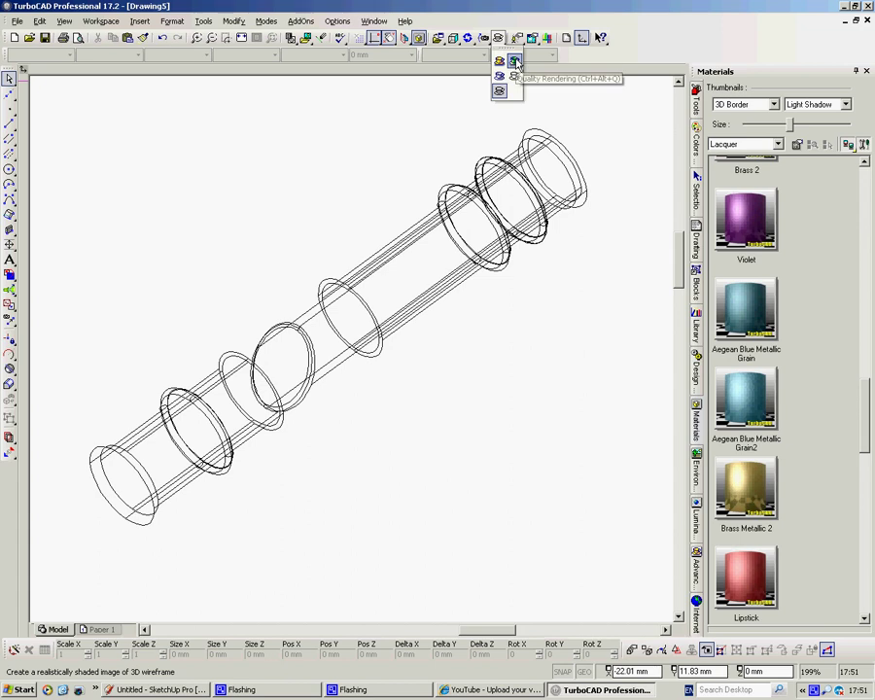
{"action": "left_click", "coordinate": [516, 61]}
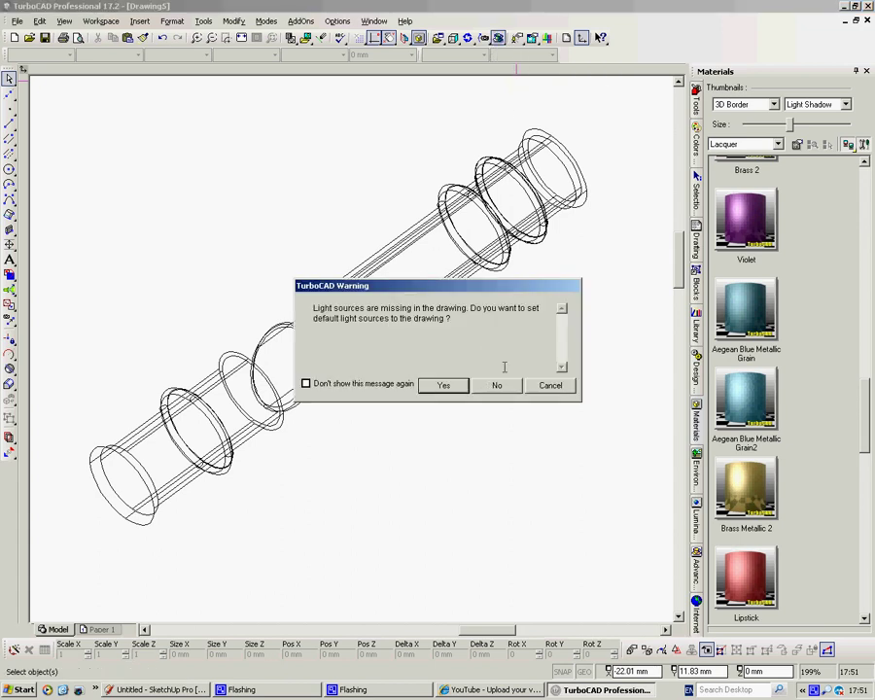
{"action": "left_click", "coordinate": [444, 387]}
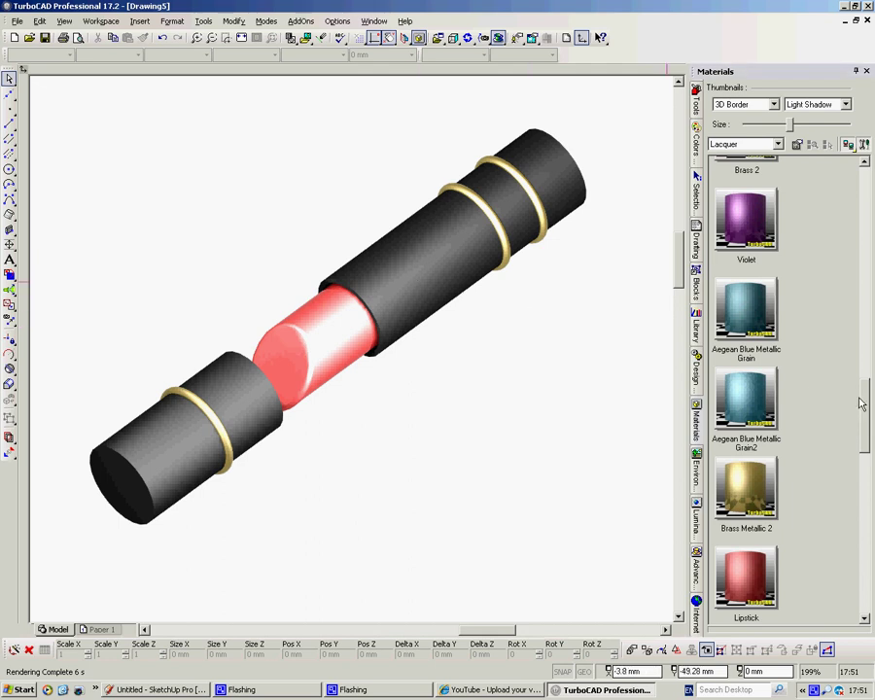
Reapply the Blue Metallic lacquer material to both hollow outer cylinders and clear the selection
{"action": "left_click_drag", "start_coordinate": [861, 404], "coordinate": [869, 516]}
{"action": "left_click", "coordinate": [396, 241]}
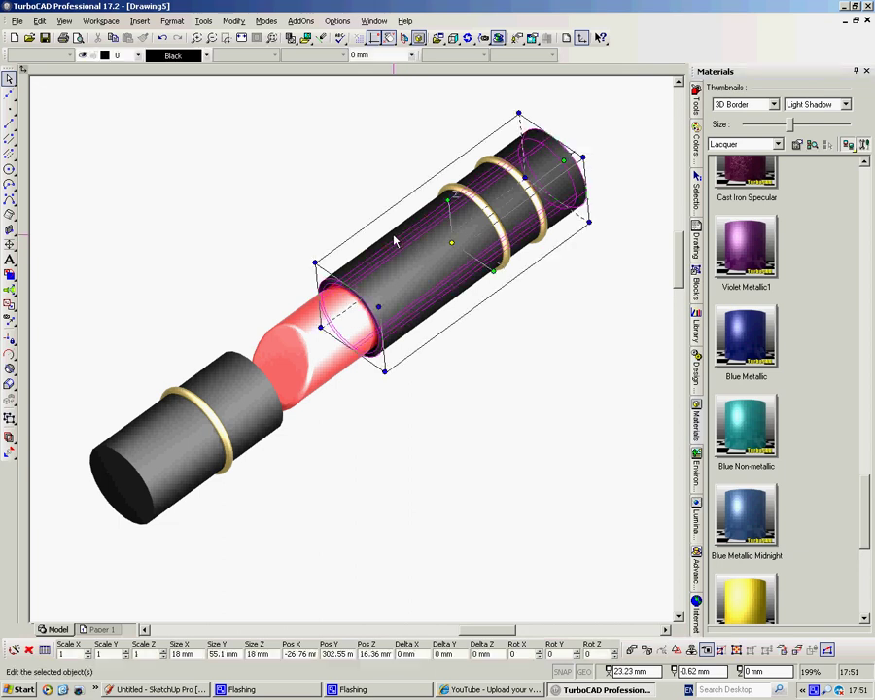
{"action": "left_click", "coordinate": [126, 437], "text": "shift"}
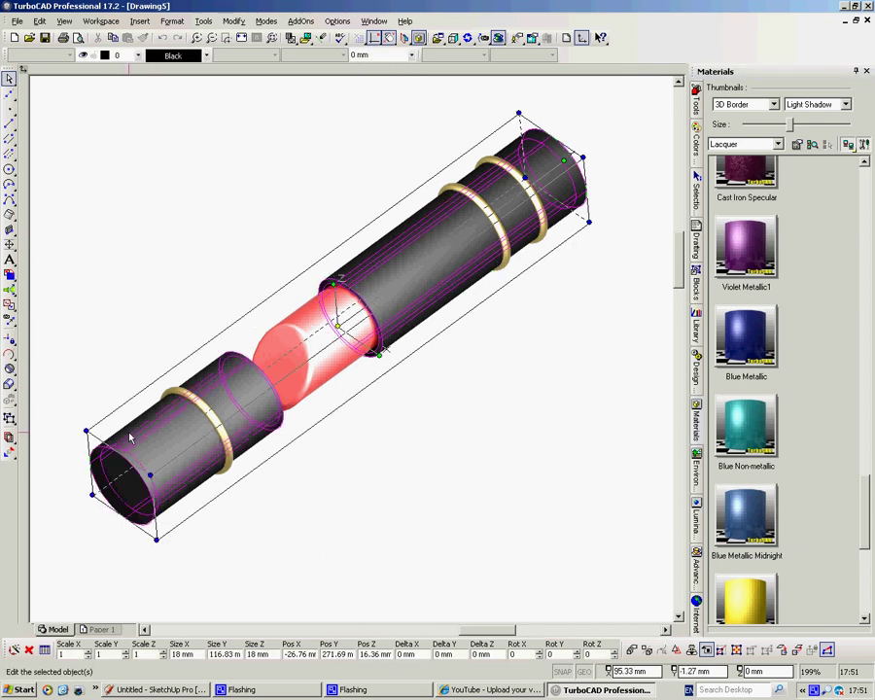
{"action": "double_click", "coordinate": [747, 342]}
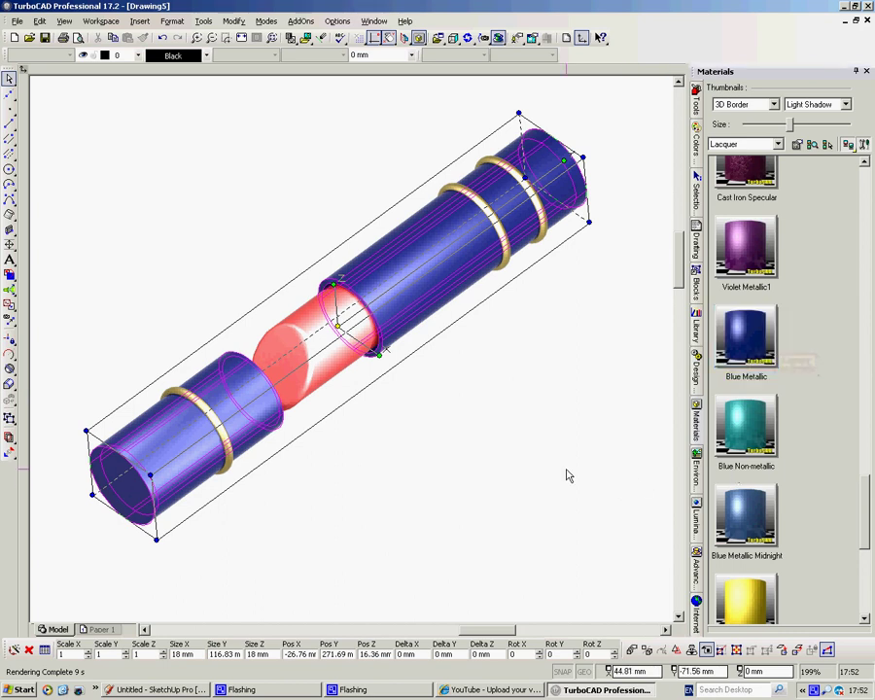
{"action": "left_click", "coordinate": [453, 476]}
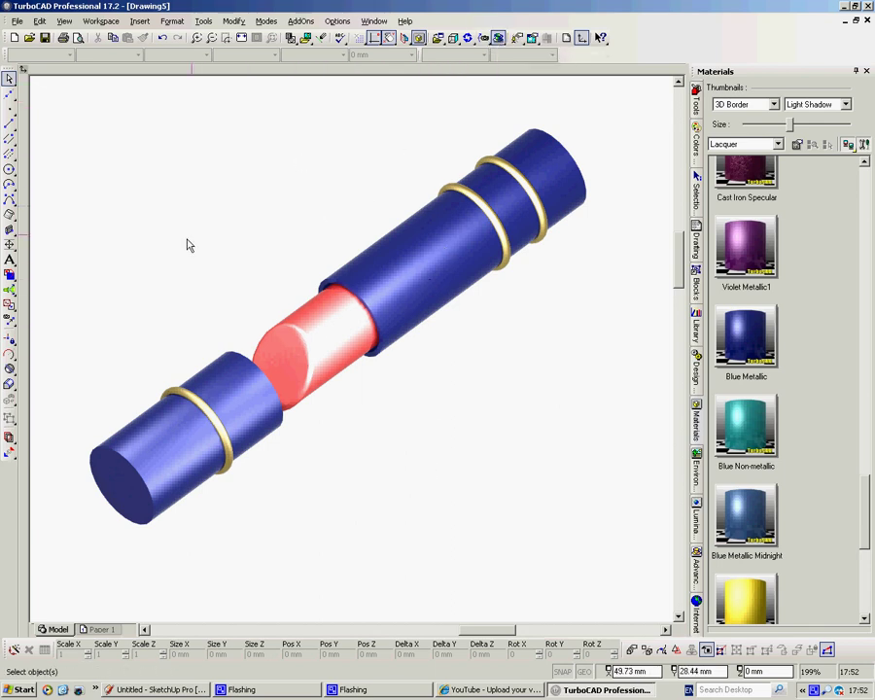
Float the set of light tools over the drawing and return the model to wireframe display
{"action": "left_click", "coordinate": [11, 295]}
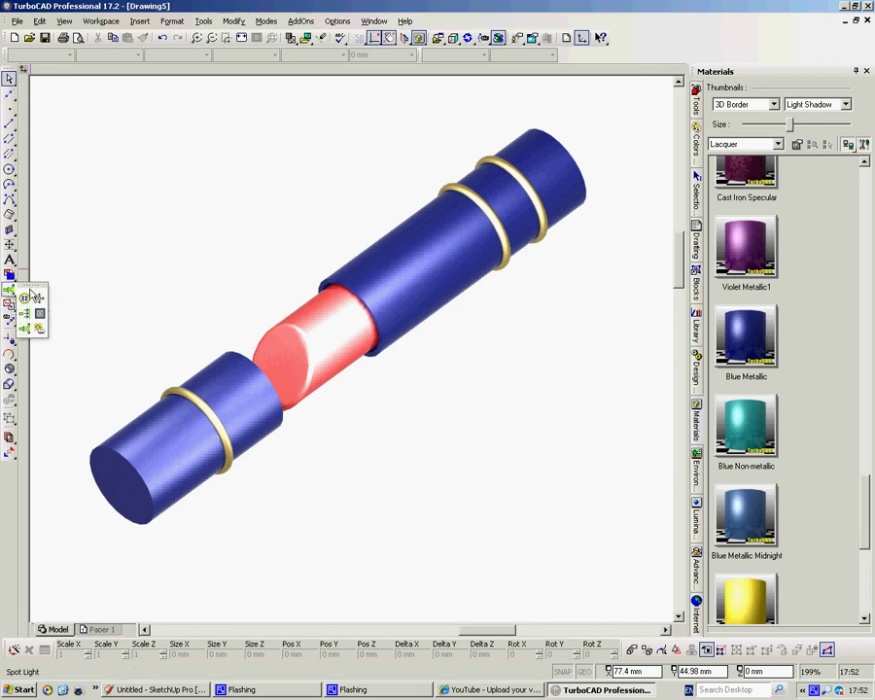
{"action": "left_click_drag", "start_coordinate": [38, 285], "coordinate": [112, 113]}
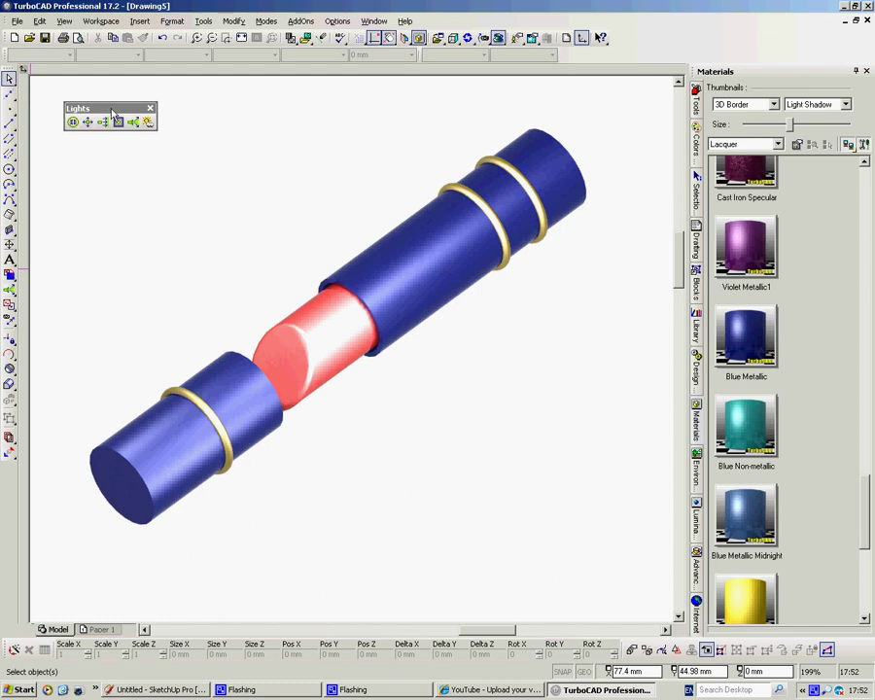
{"action": "left_click", "coordinate": [498, 41]}
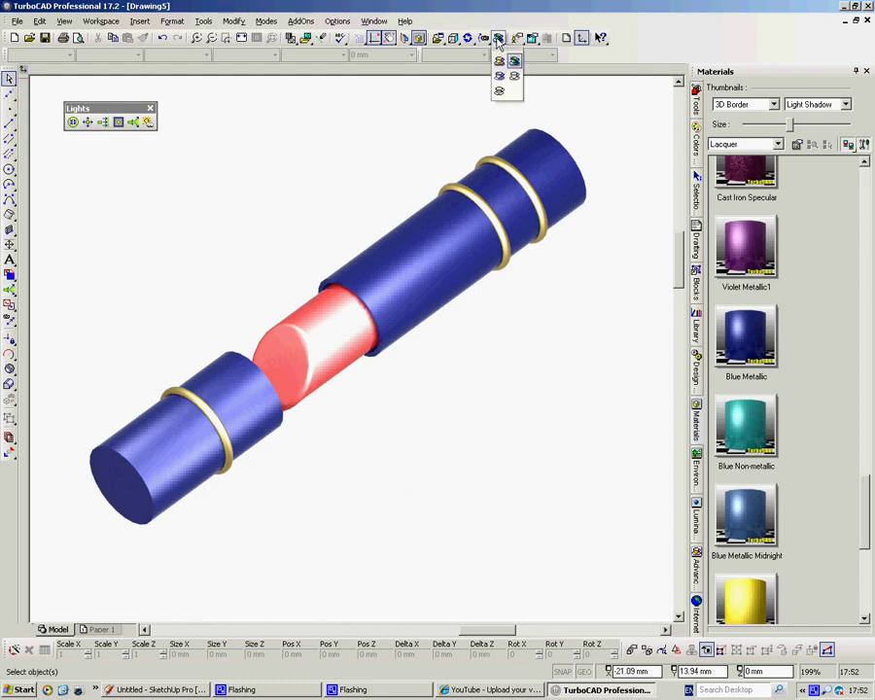
{"action": "left_click", "coordinate": [500, 92]}
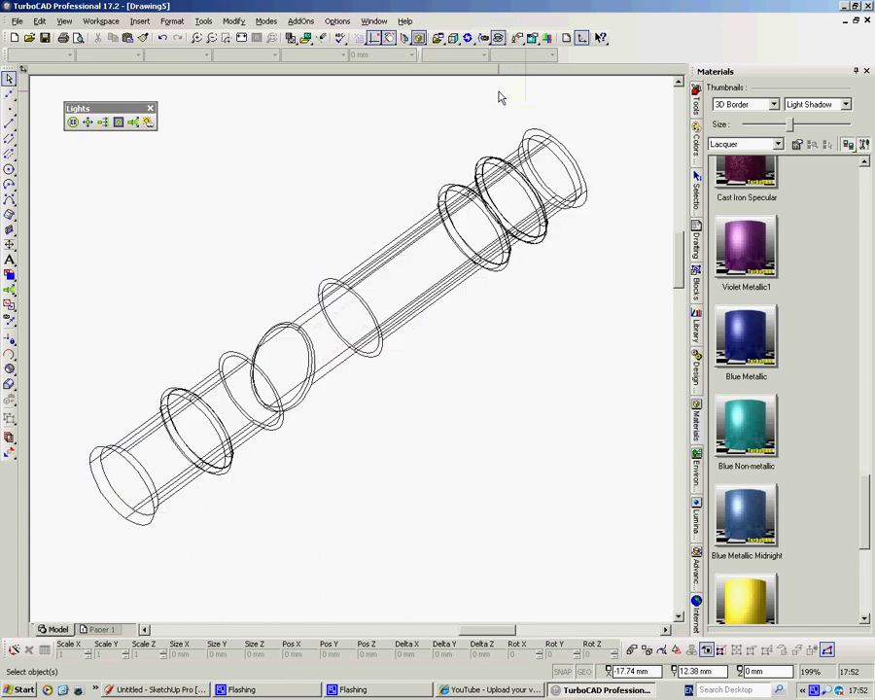
Make all light sources visible in the drawing through the Light Properties and view their placement around the lipstick
{"action": "left_click", "coordinate": [66, 21]}
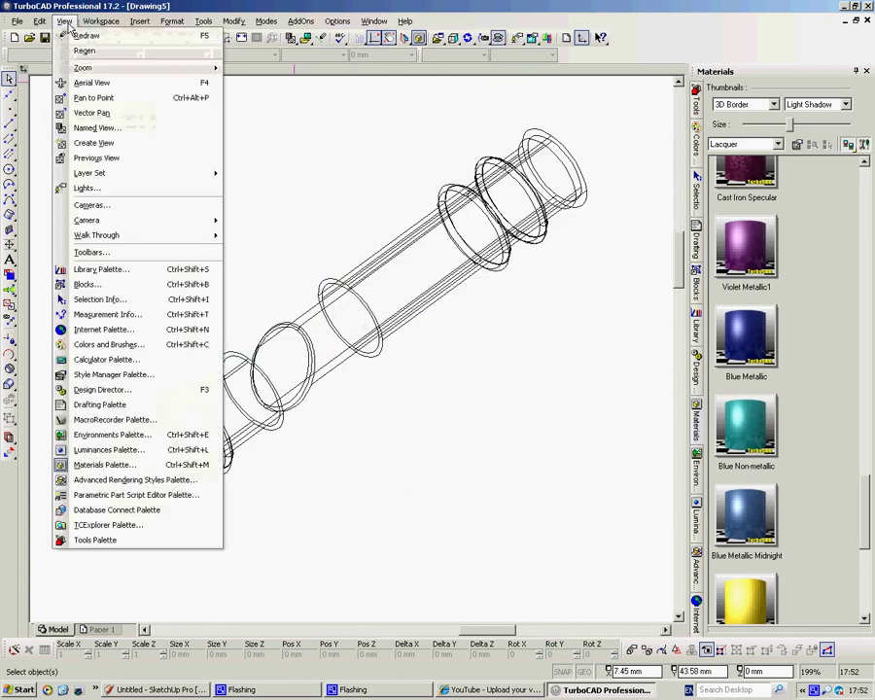
{"action": "left_click", "coordinate": [90, 189]}
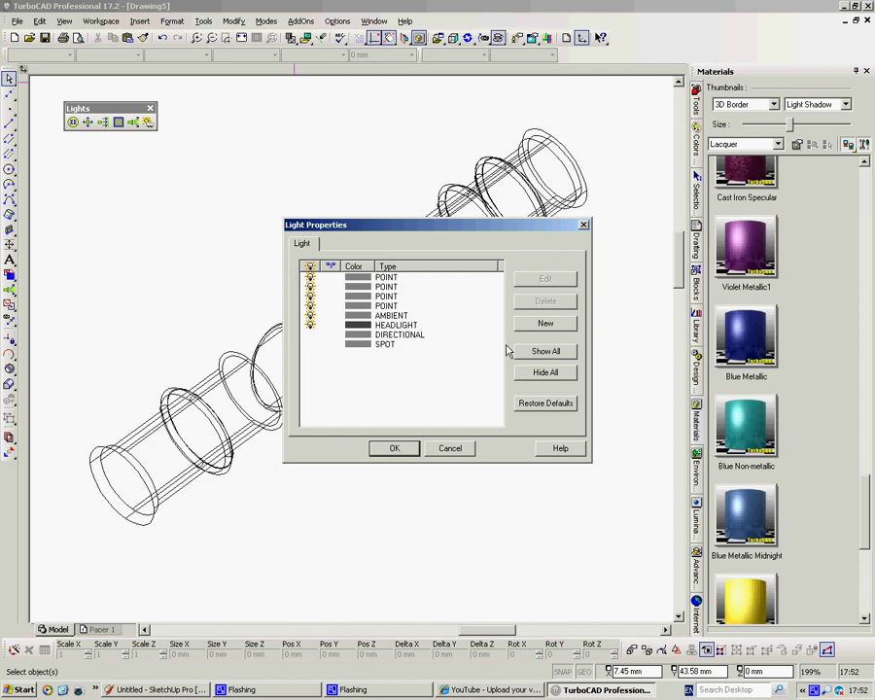
{"action": "left_click", "coordinate": [544, 353]}
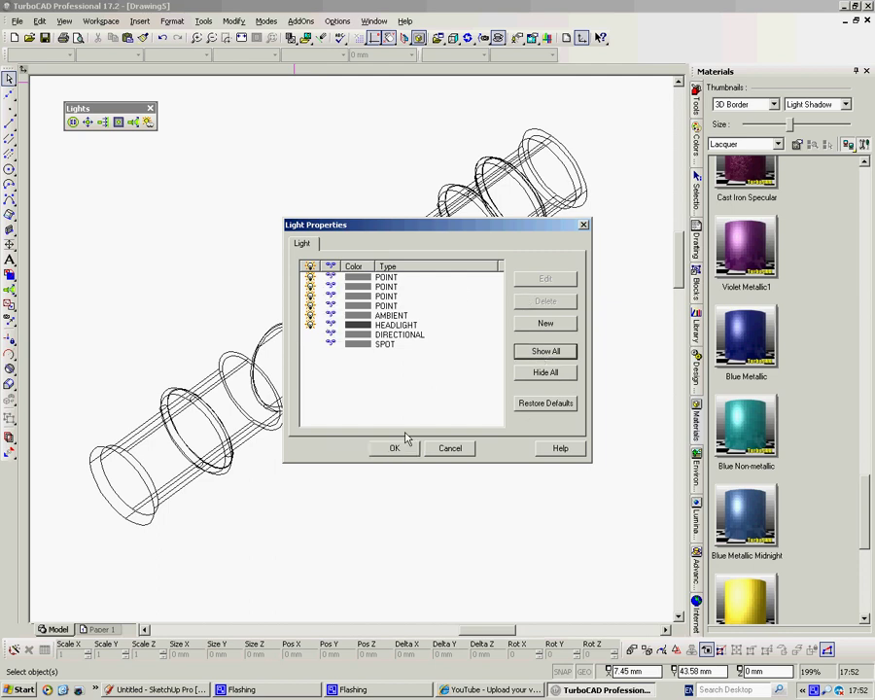
{"action": "left_click", "coordinate": [395, 449]}
{"action": "scroll", "coordinate": [395, 403], "scroll_direction": "up", "scroll_amount": 3}
{"action": "scroll", "coordinate": [352, 354], "scroll_direction": "down", "scroll_amount": 8}
{"action": "mouse_move", "coordinate": [378, 370]}
{"action": "middle_mouse_down", "text": "shift"}
{"action": "mouse_move", "coordinate": [343, 366]}
{"action": "mouse_move", "coordinate": [321, 348]}
{"action": "mouse_move", "coordinate": [363, 358]}
{"action": "mouse_move", "coordinate": [418, 334]}
{"action": "mouse_move", "coordinate": [370, 367]}
{"action": "middle_mouse_up", "text": "shift"}
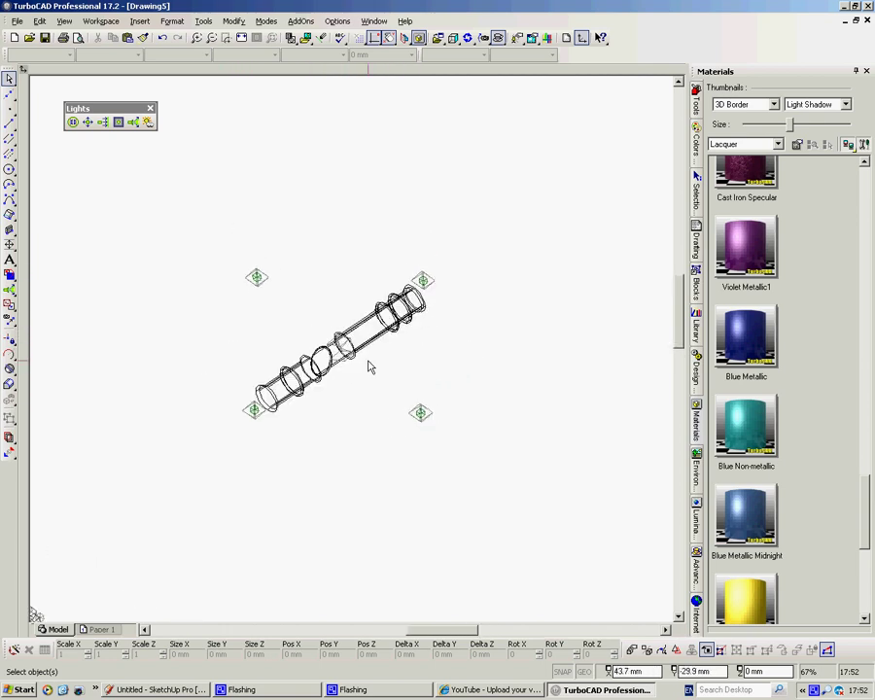
Close the floating set of light tools and render the lipstick again with Quality Rendering
{"action": "left_click", "coordinate": [151, 109]}
{"action": "left_click_drag", "start_coordinate": [501, 42], "coordinate": [512, 62]}
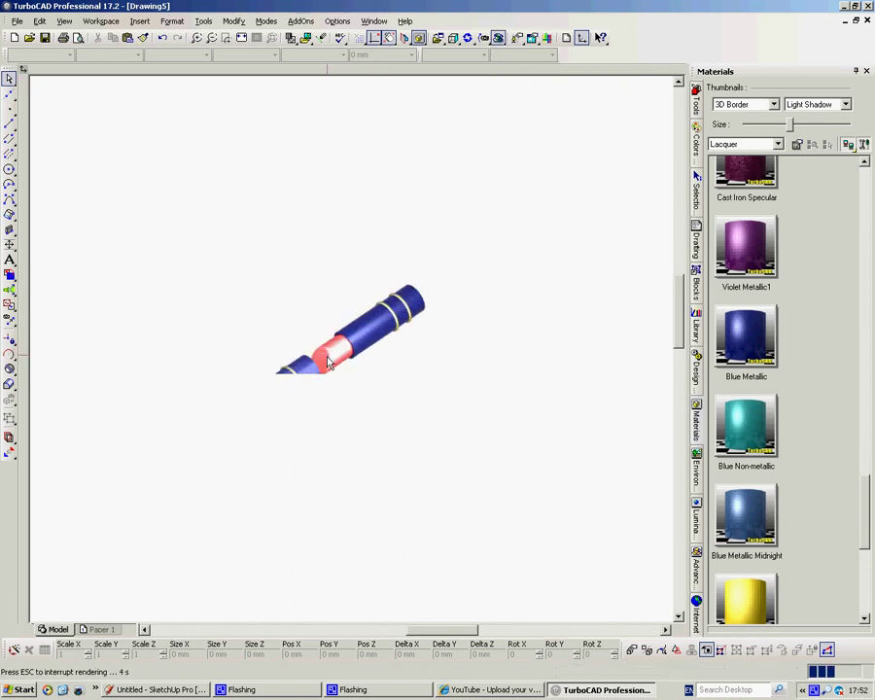
{"action": "scroll", "coordinate": [325, 358], "scroll_direction": "up", "scroll_amount": 3}
{"action": "scroll", "coordinate": [351, 348], "scroll_direction": "up", "scroll_amount": 2}
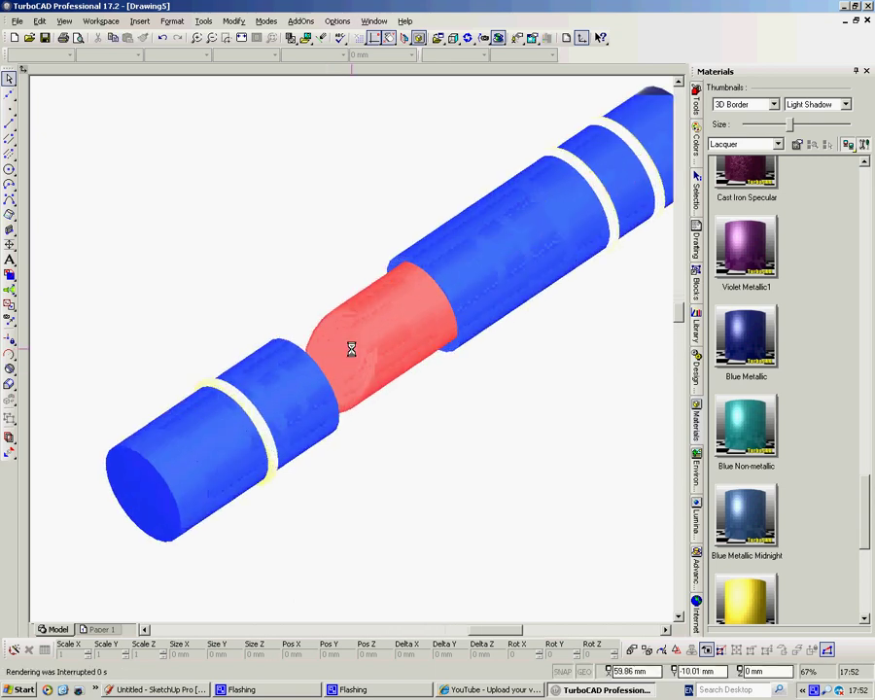